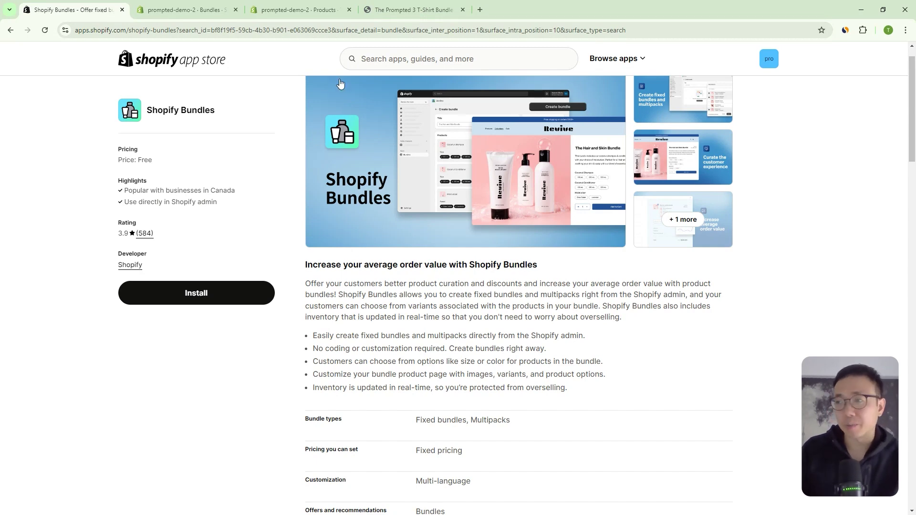
# Examine the storefront page of The Prompted 3 T-Shirt Bundle Pack, including its photos, price and purchase options.
pyautogui.click(387, 10)
pyautogui.scroll(2, 719, 253)
pyautogui.scroll(-1, 568, 247)
pyautogui.scroll(1, 681, 280)
pyautogui.scroll(-1, 686, 282)
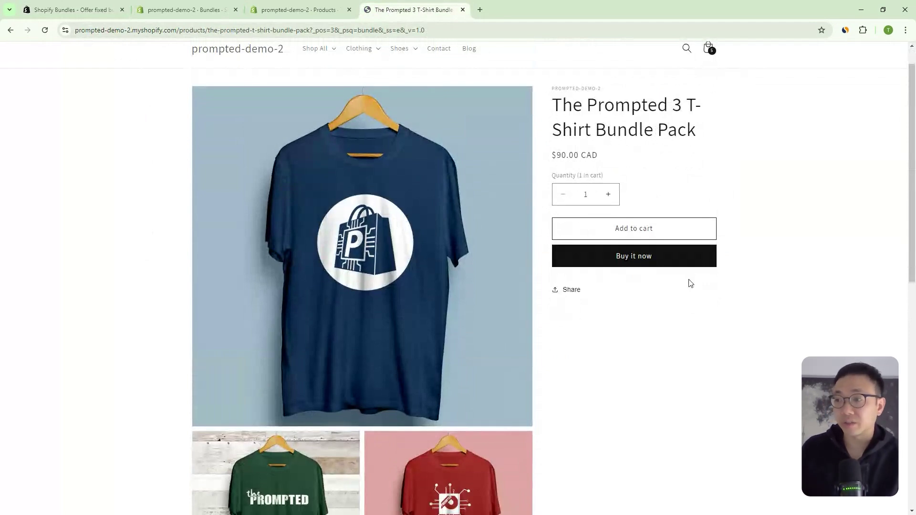
pyautogui.scroll(-3, 722, 356)
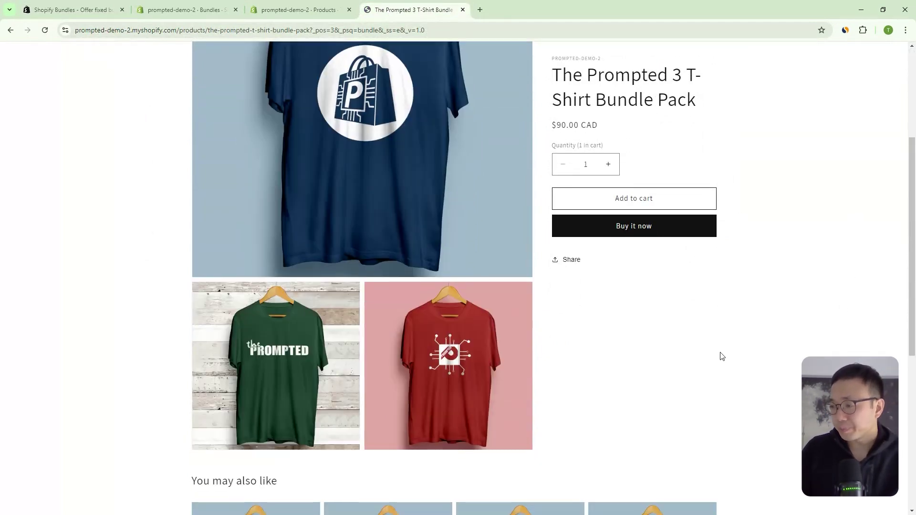
pyautogui.scroll(2, 721, 356)
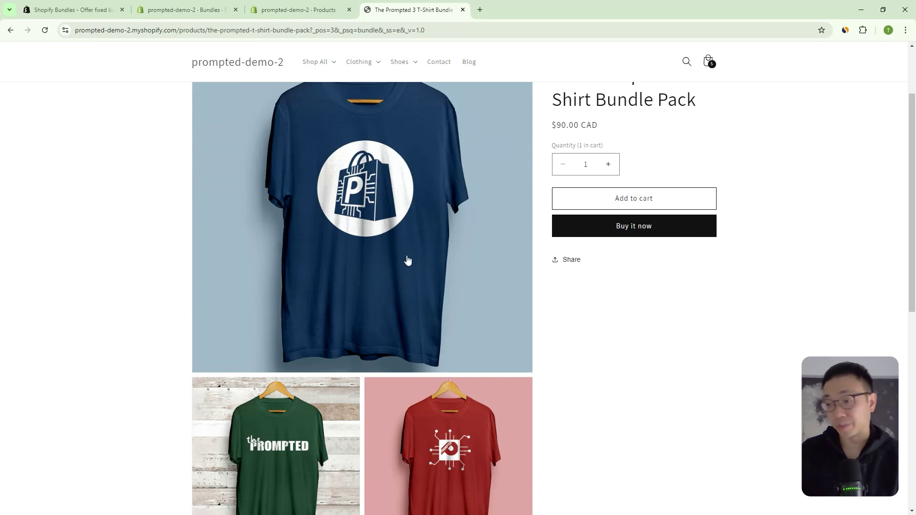
pyautogui.scroll(-1, 524, 257)
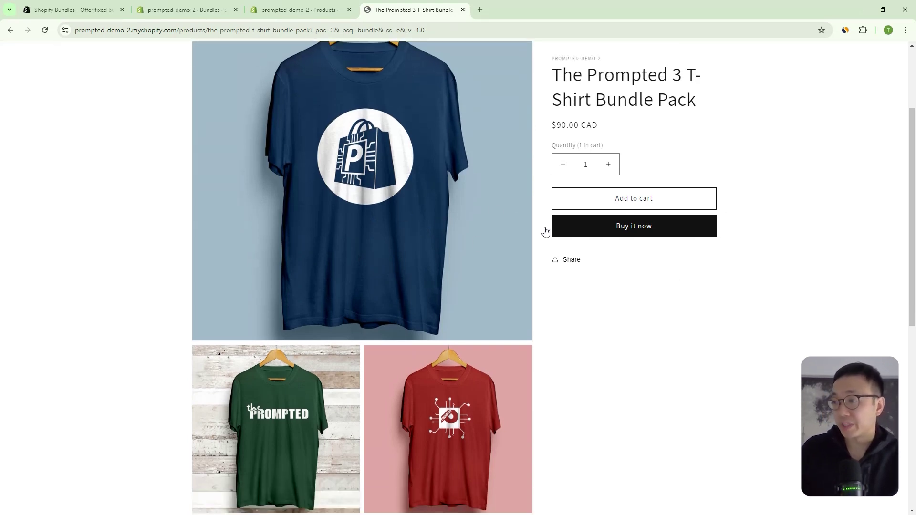
pyautogui.scroll(1, 634, 158)
pyautogui.scroll(-2, 661, 158)
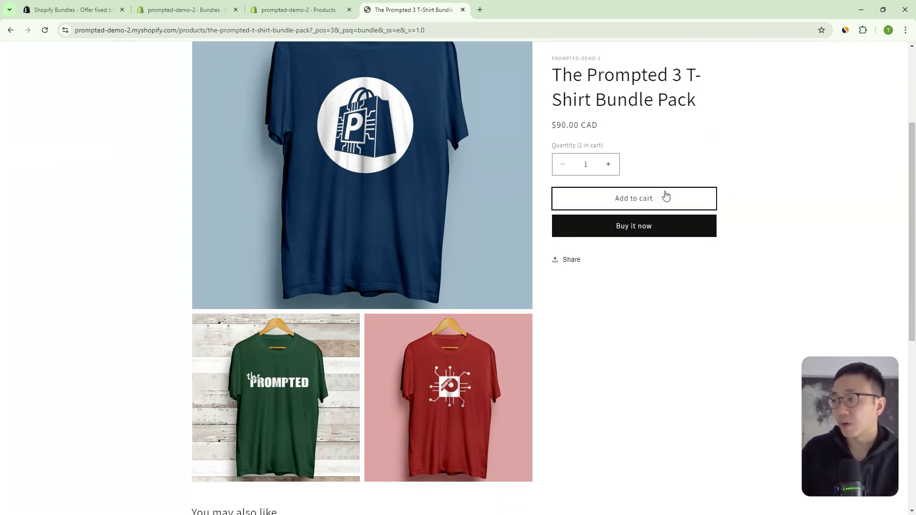
# Add The Prompted 3 T-Shirt Bundle Pack to the cart and proceed to checkout, reviewing its component shirts in the order summary.
pyautogui.click(645, 199)
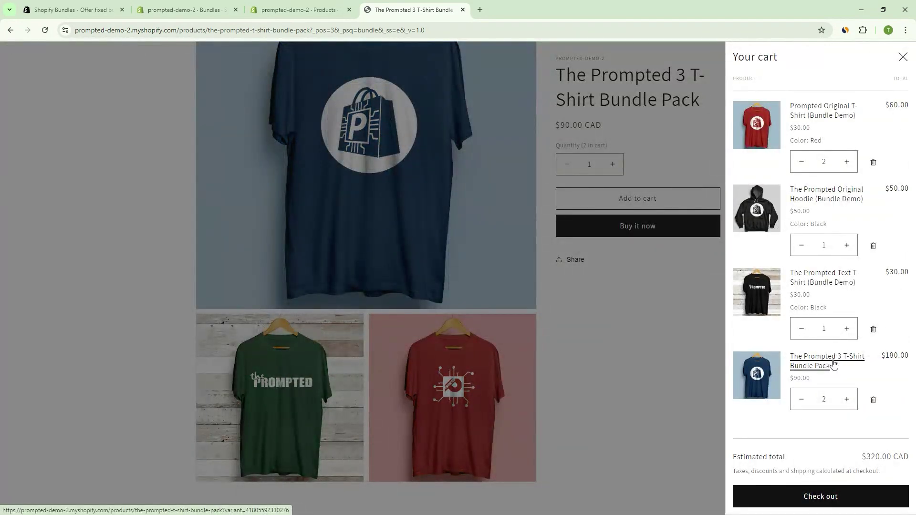
pyautogui.click(818, 496)
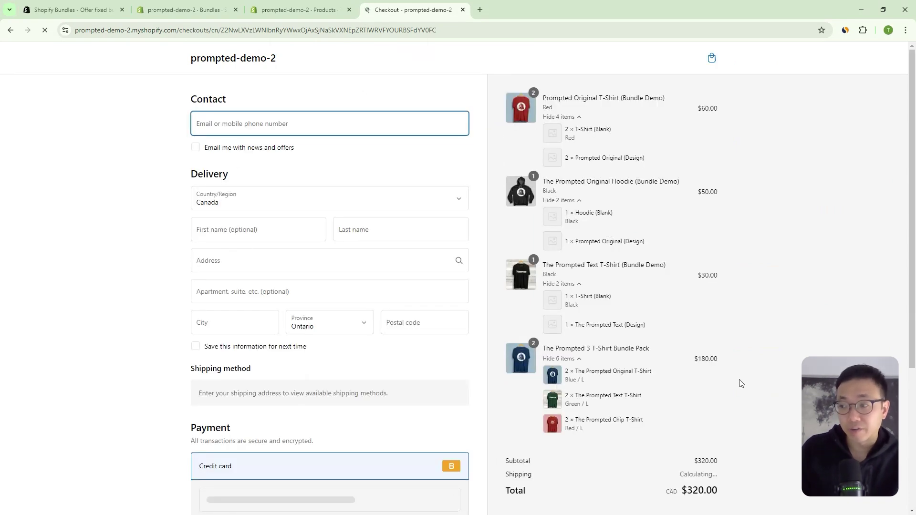
pyautogui.scroll(-1, 739, 382)
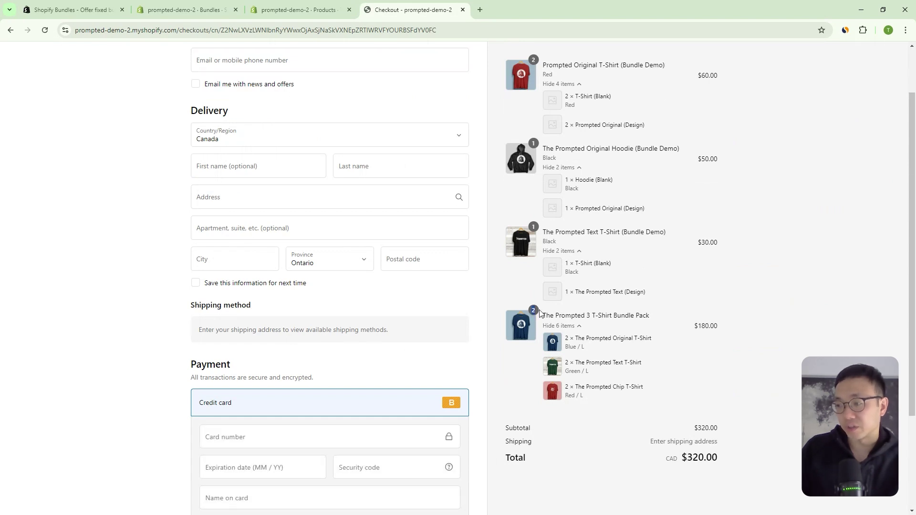
pyautogui.moveTo(566, 341); pyautogui.dragTo(574, 389)
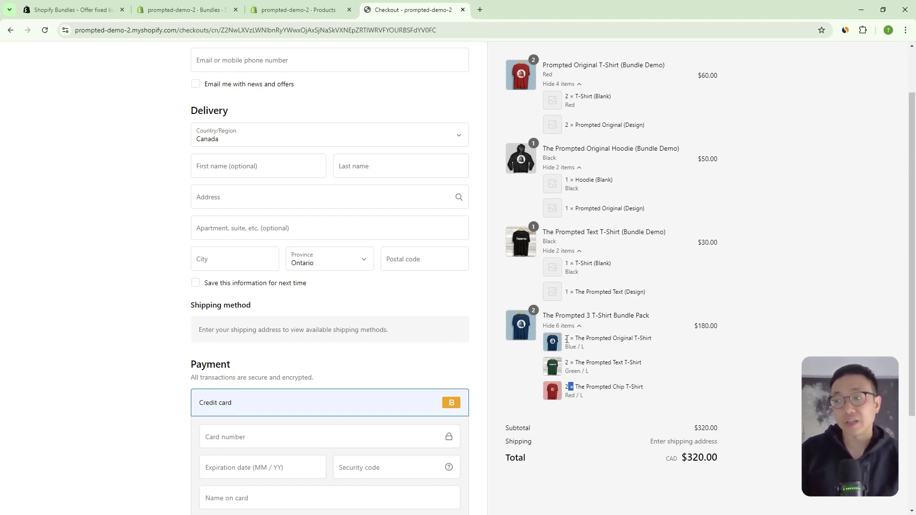
pyautogui.moveTo(573, 339); pyautogui.dragTo(608, 397)
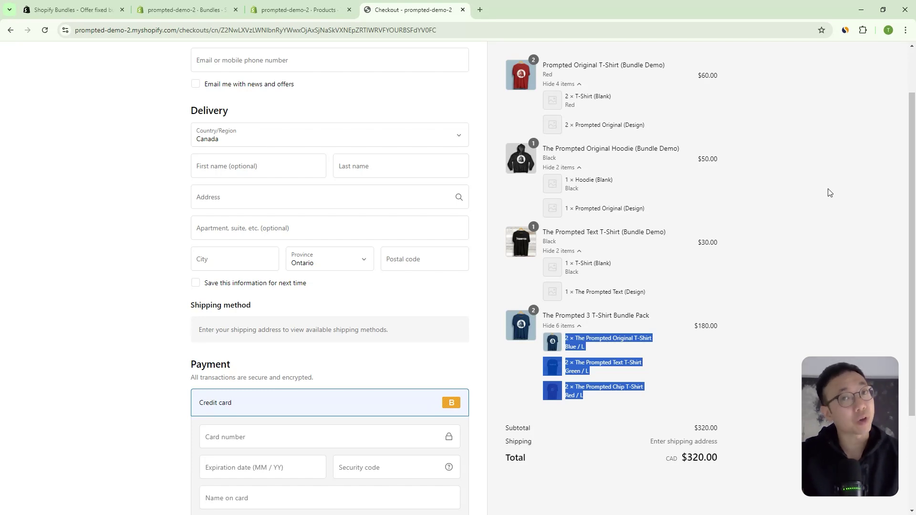
pyautogui.scroll(2, 828, 193)
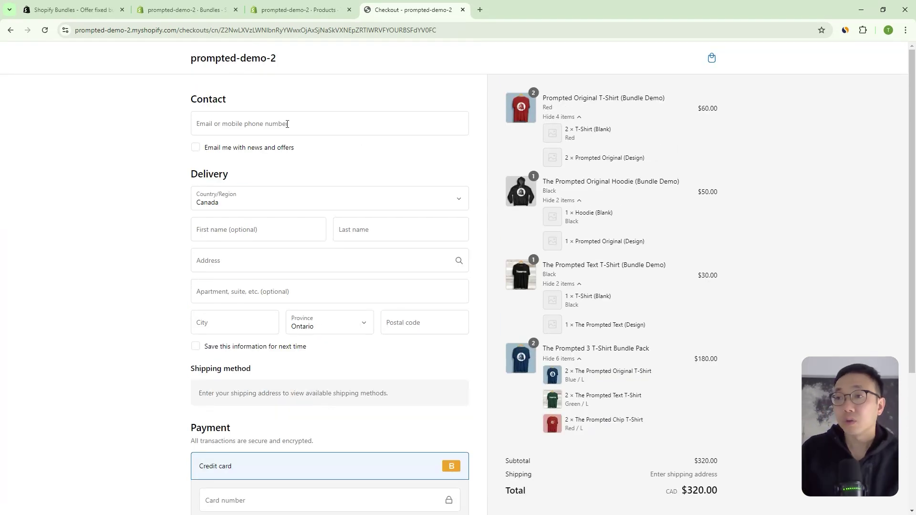
# Switch to the Shopify admin and open the Bundles app from the installed apps.
pyautogui.click(208, 13)
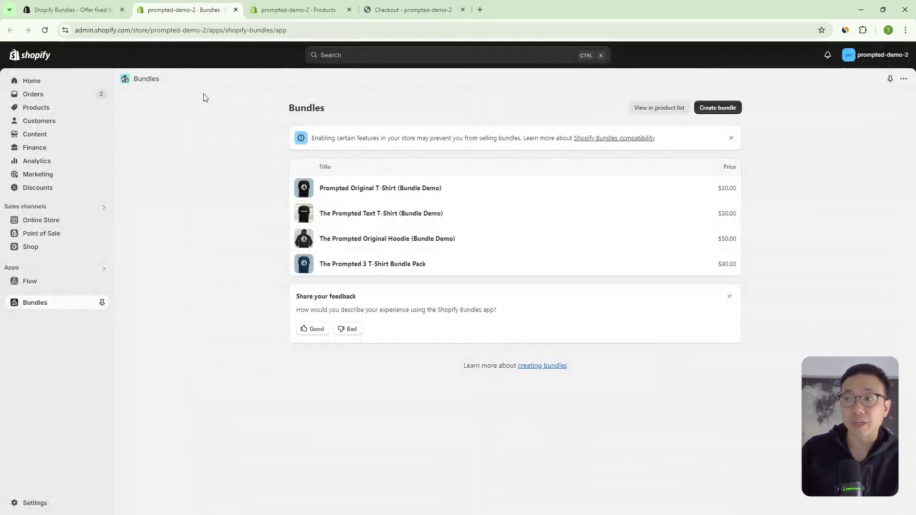
pyautogui.click(25, 268)
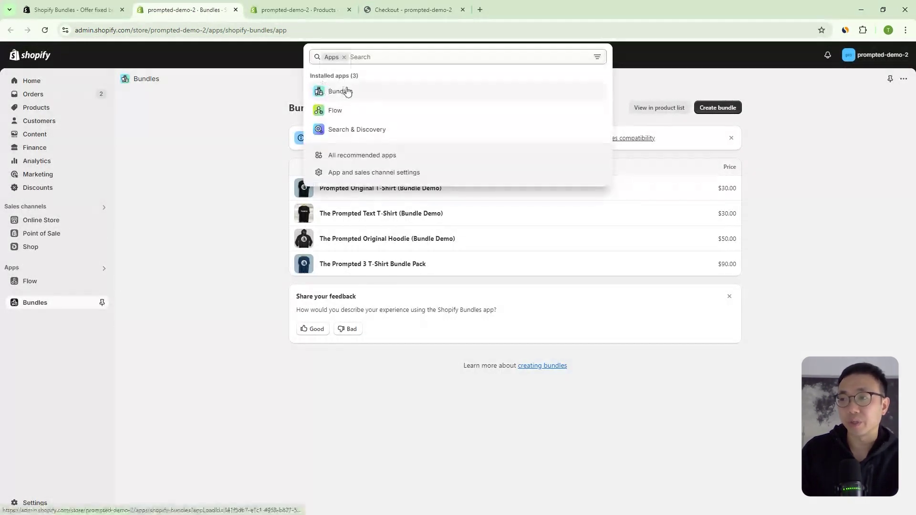
pyautogui.click(344, 92)
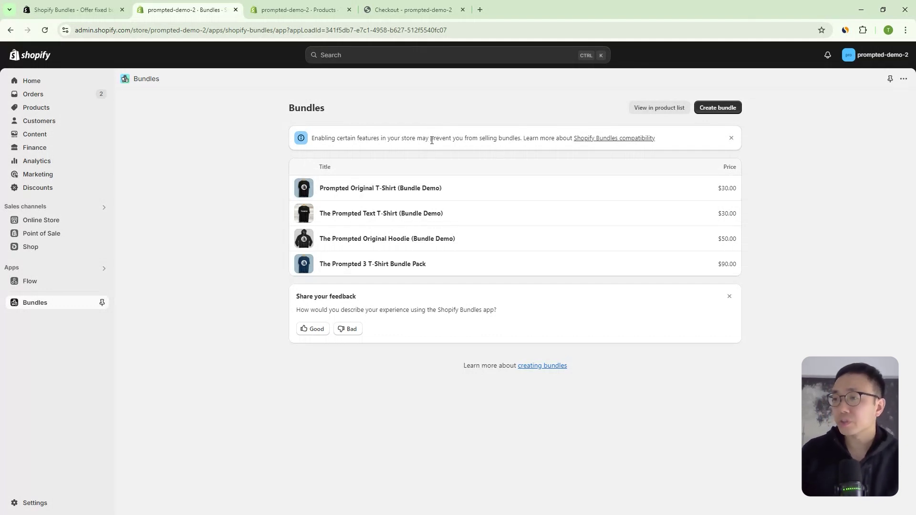
# Open the Prompted Original T-Shirt (Bundle Demo) bundle and examine its blank shirt, colour options and design component.
pyautogui.click(403, 189)
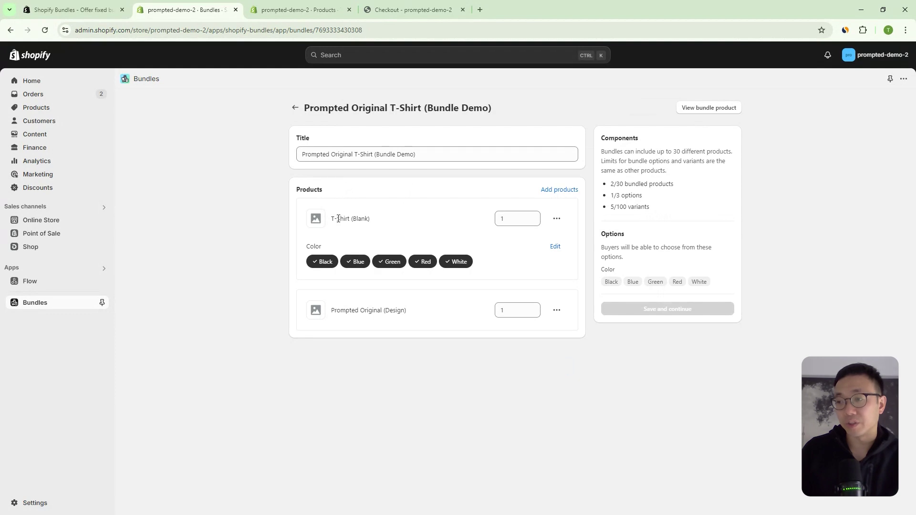
pyautogui.moveTo(339, 219); pyautogui.dragTo(373, 222)
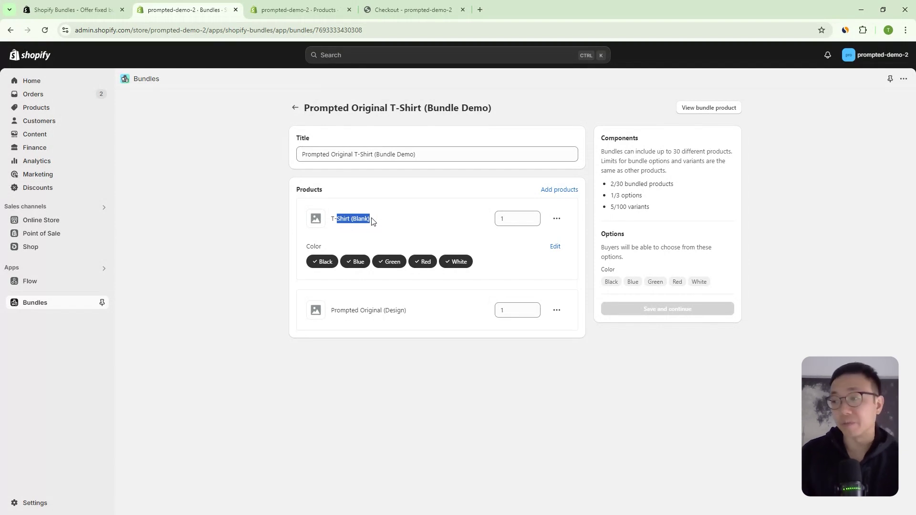
pyautogui.click(344, 215)
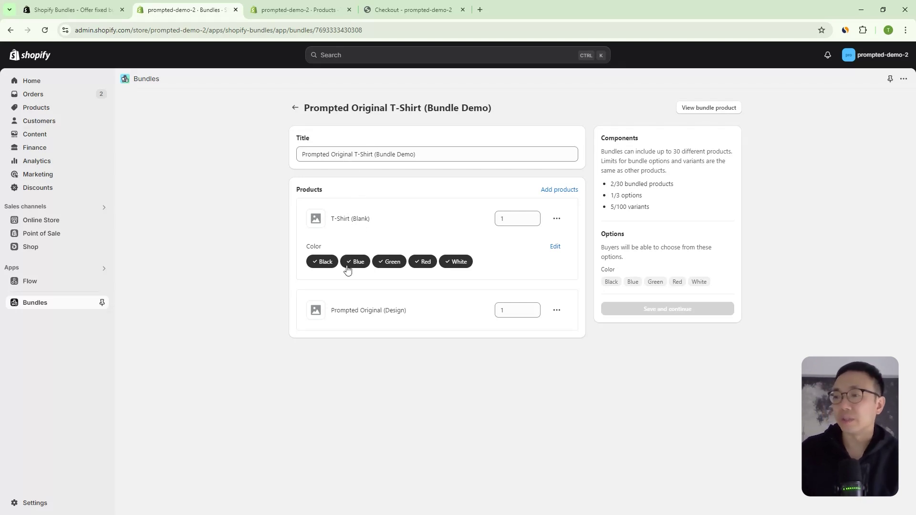
pyautogui.moveTo(332, 222); pyautogui.dragTo(378, 218)
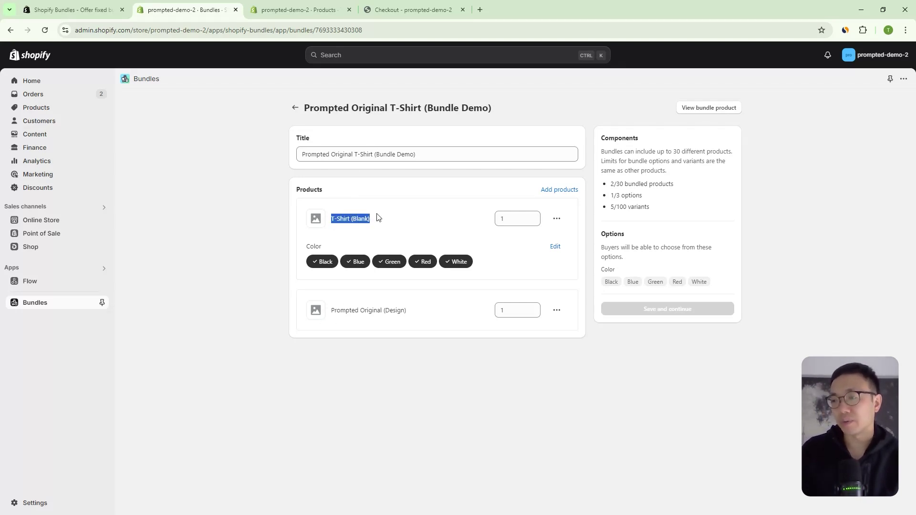
pyautogui.moveTo(328, 316); pyautogui.dragTo(428, 309)
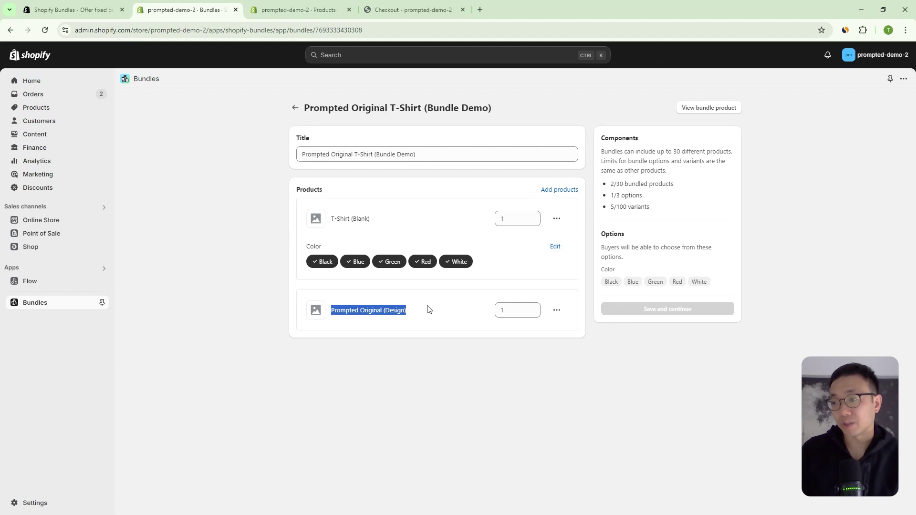
pyautogui.click(388, 319)
pyautogui.moveTo(353, 222); pyautogui.dragTo(373, 223)
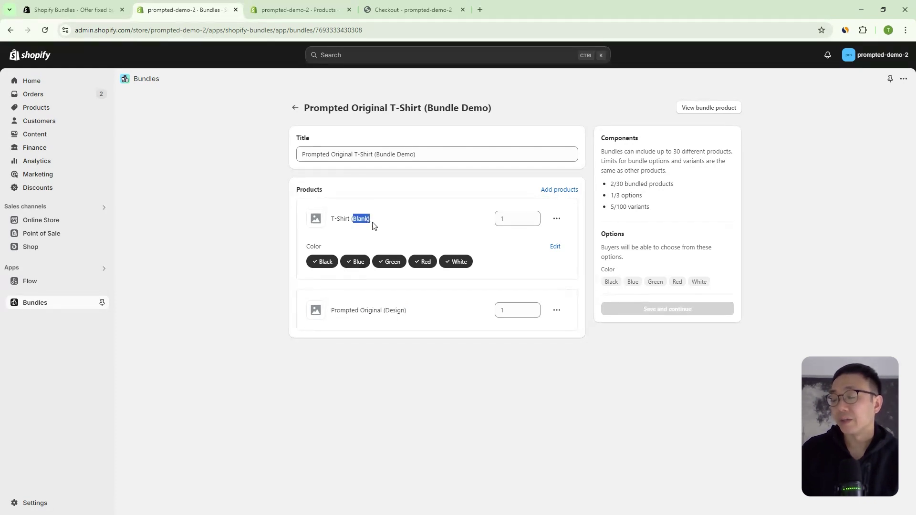
# View the bundle's product page and inspect its bundled products, including the T-Shirt (Blank) product, returning to the bundle's page.
pyautogui.click(697, 115)
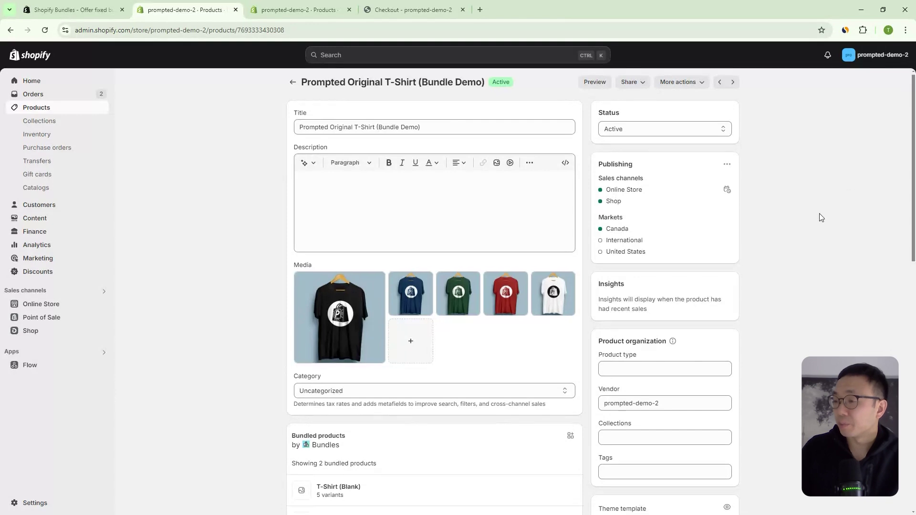
pyautogui.scroll(-3, 496, 262)
pyautogui.scroll(-3, 508, 261)
pyautogui.scroll(1, 467, 243)
pyautogui.scroll(-1, 372, 215)
pyautogui.moveTo(289, 184); pyautogui.dragTo(258, 227)
pyautogui.click(258, 227)
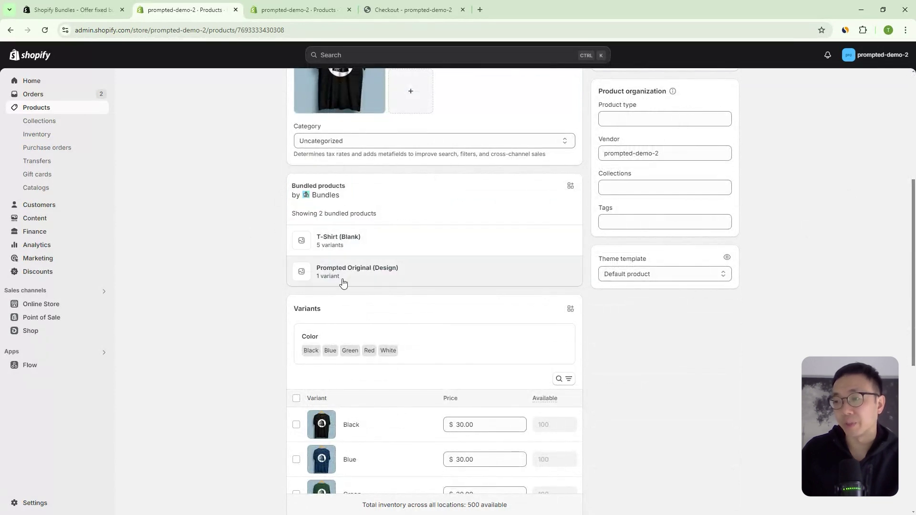
pyautogui.click(352, 243)
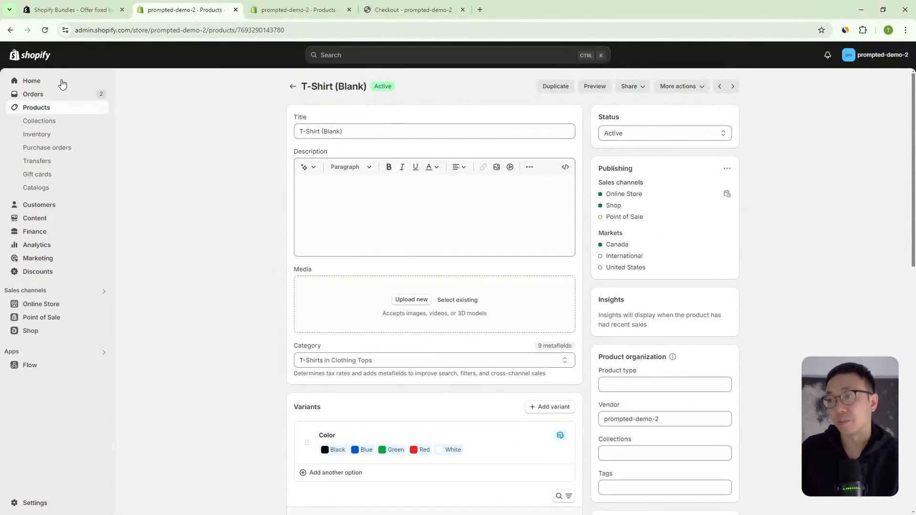
pyautogui.click(10, 30)
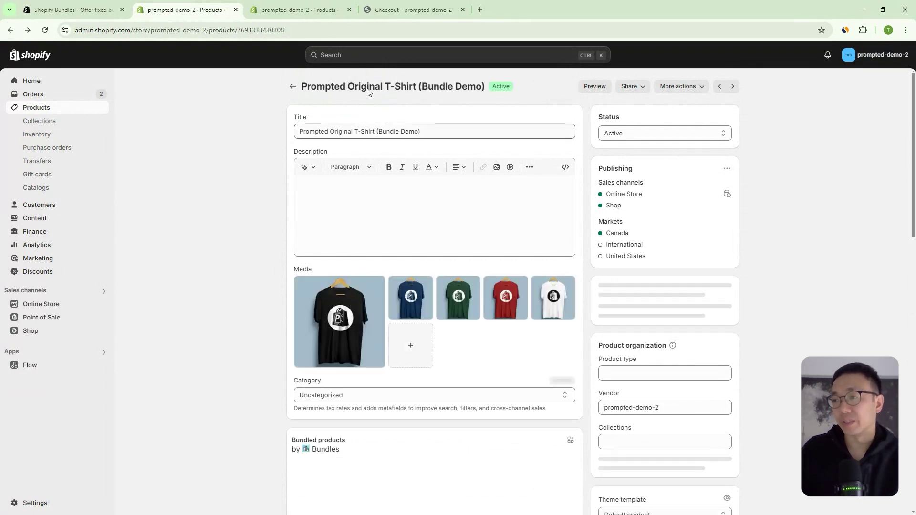
# Examine the bundle product's colour variants, prices, available inventory and media images.
pyautogui.scroll(-5, 308, 273)
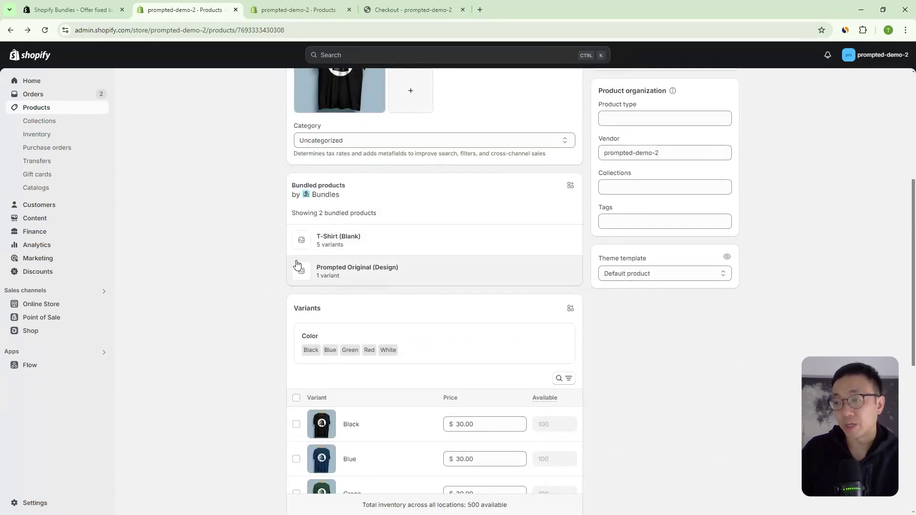
pyautogui.scroll(-3, 286, 264)
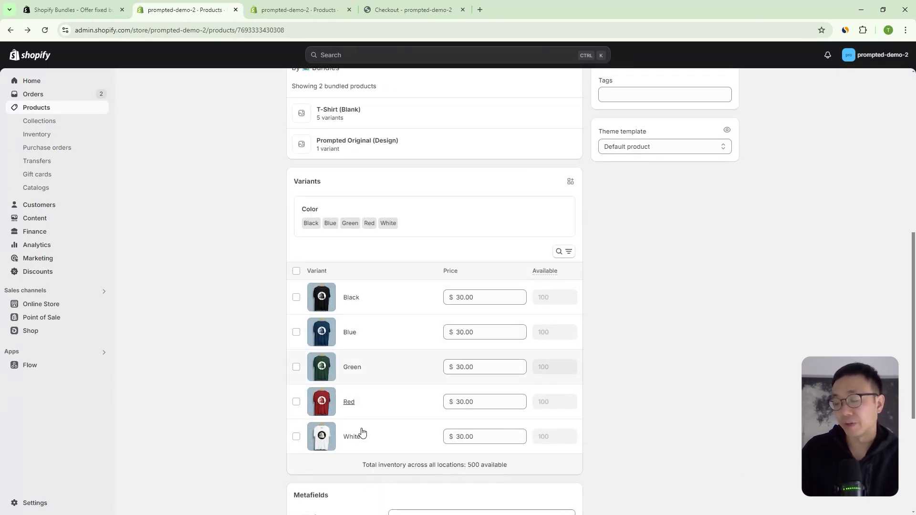
pyautogui.scroll(1, 365, 301)
pyautogui.scroll(6, 382, 281)
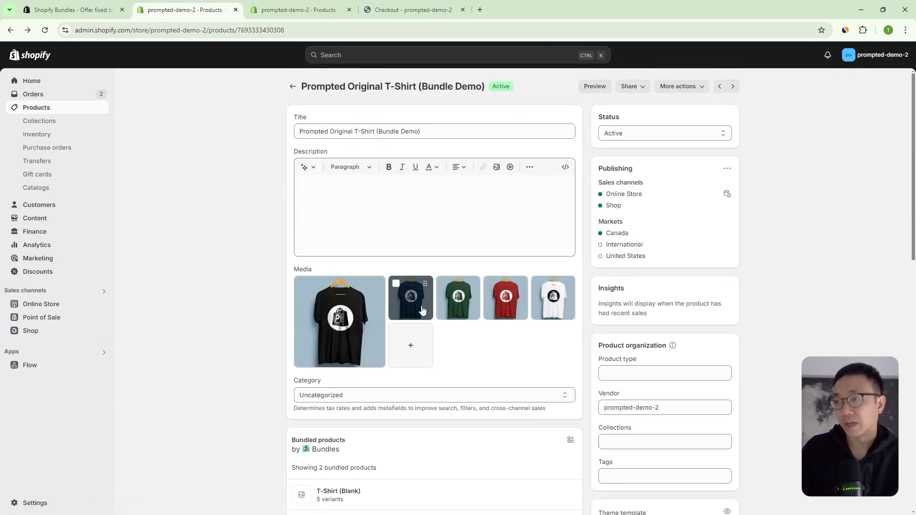
pyautogui.scroll(-4, 399, 261)
pyautogui.scroll(-4, 398, 260)
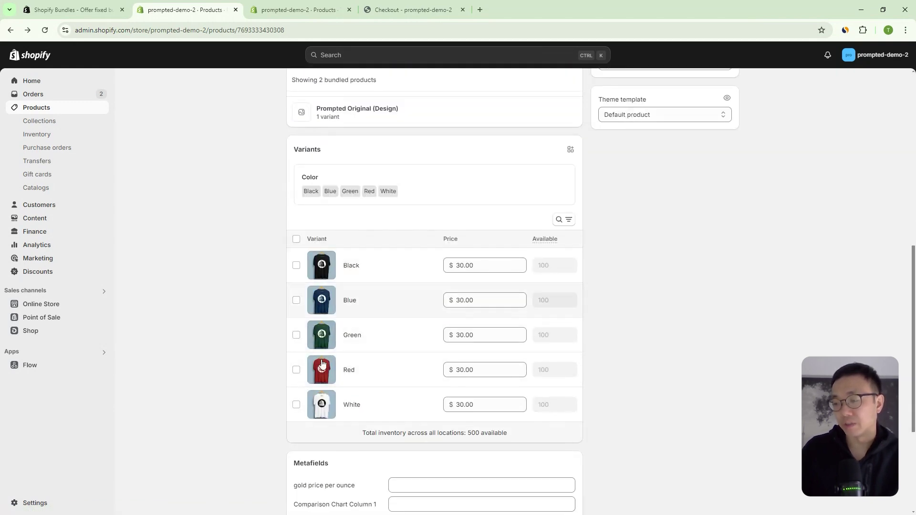
pyautogui.scroll(3, 368, 360)
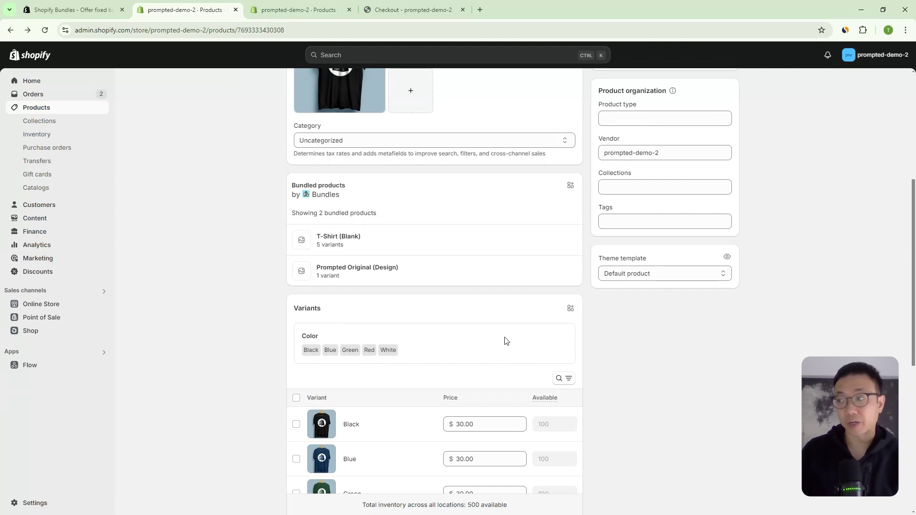
pyautogui.scroll(3, 497, 317)
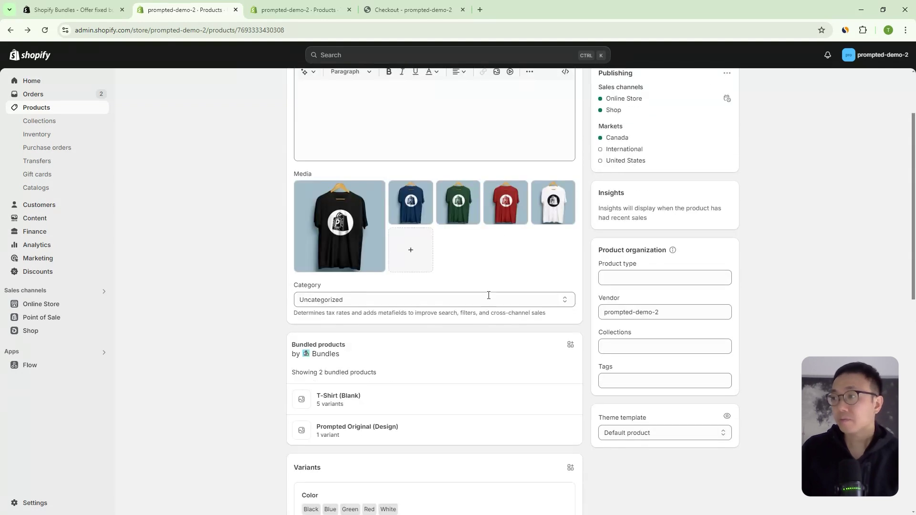
# Return to the store checkout and examine the blank shirt and design components listed under Prompted Original T-Shirt (Bundle Demo).
pyautogui.click(449, 9)
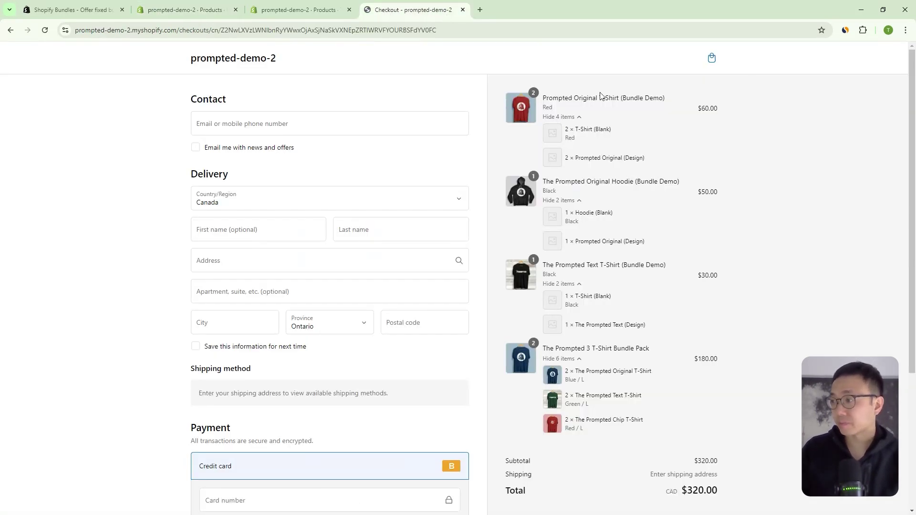
pyautogui.moveTo(544, 96); pyautogui.dragTo(645, 107)
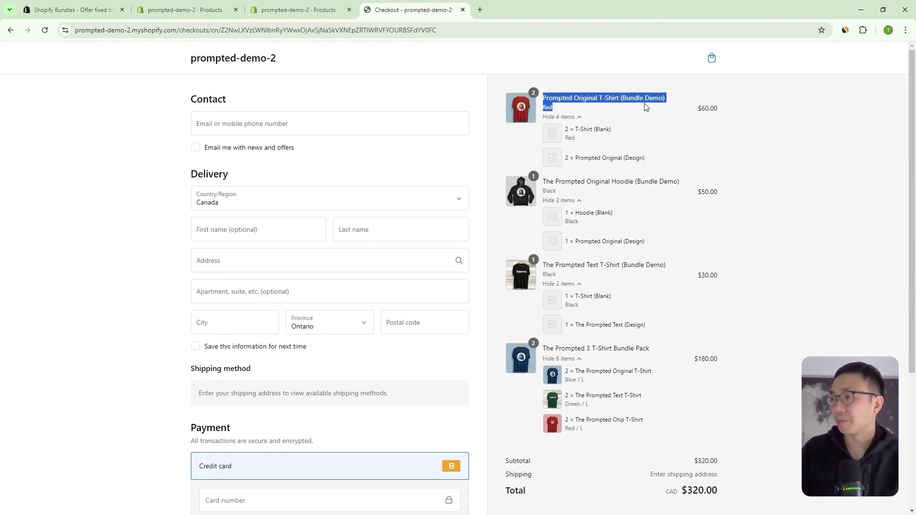
pyautogui.moveTo(576, 131); pyautogui.dragTo(616, 134)
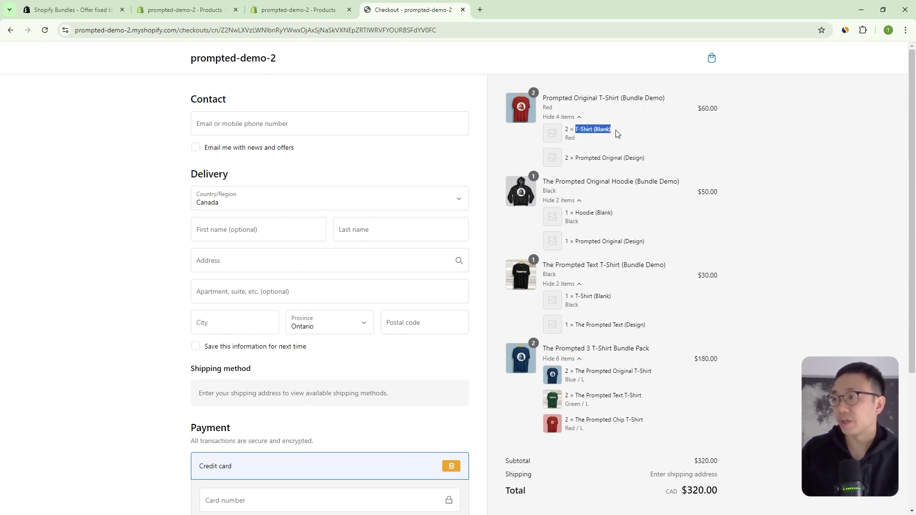
pyautogui.moveTo(638, 158); pyautogui.dragTo(650, 160)
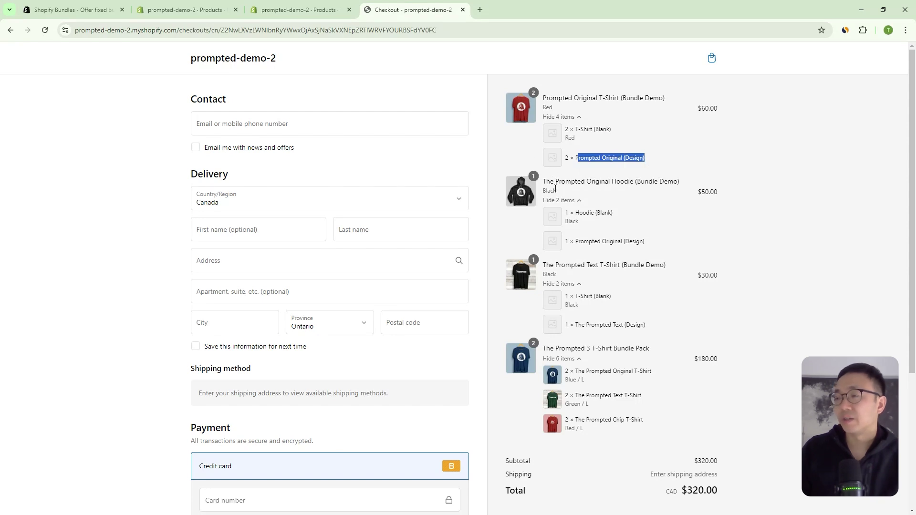
pyautogui.click(569, 135)
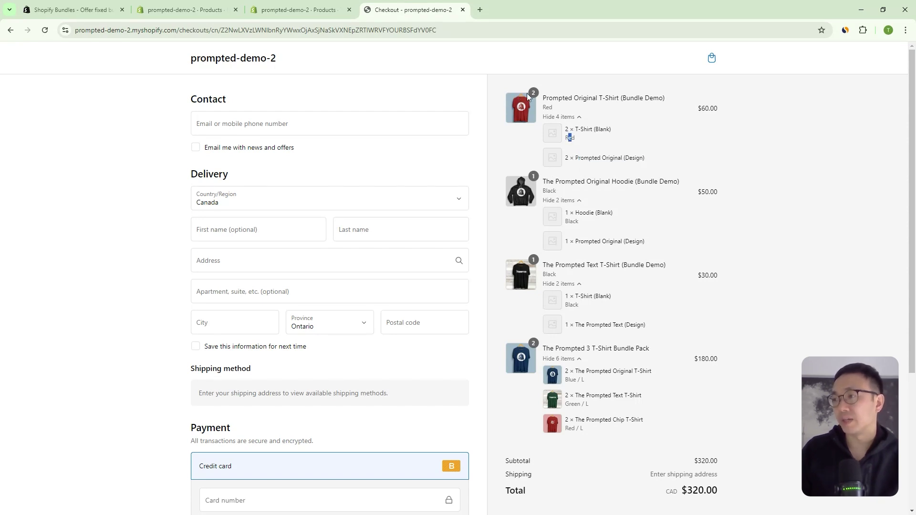
# Switch from the checkout to the Shopify admin and reopen the Bundles app's list of bundles.
pyautogui.click(203, 9)
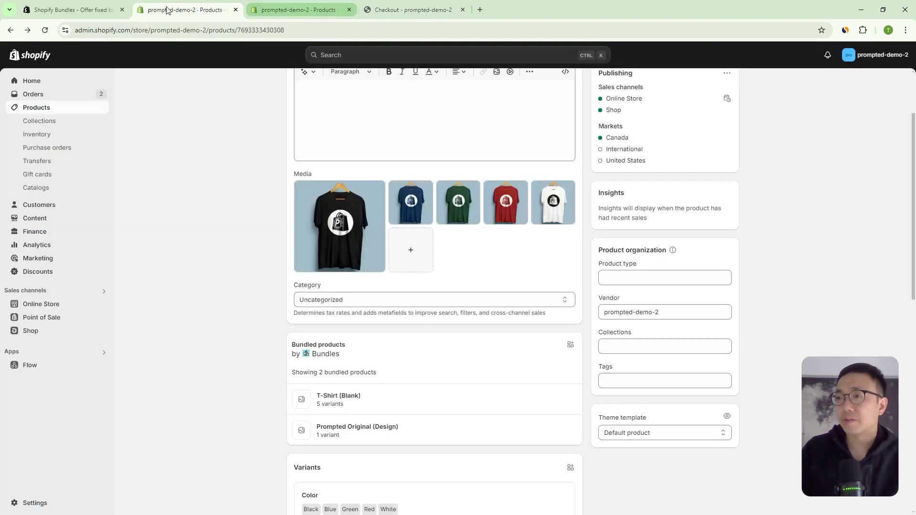
pyautogui.click(10, 30)
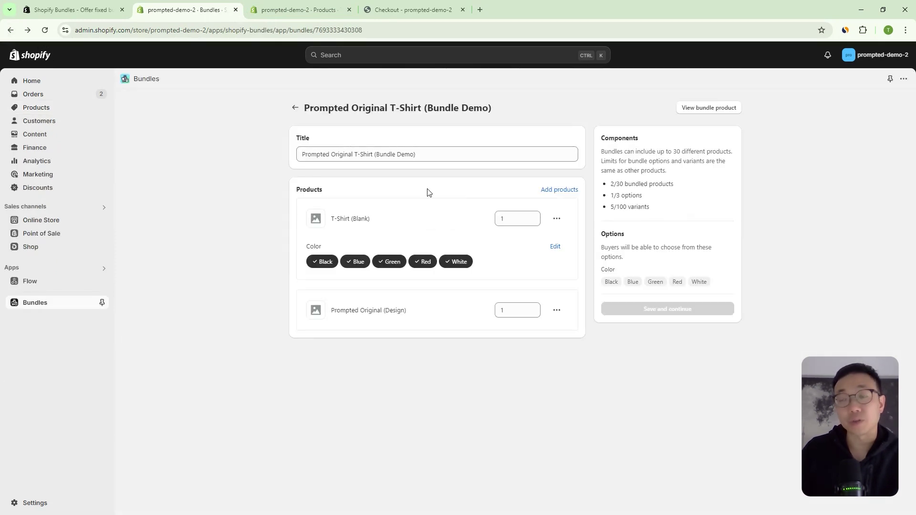
pyautogui.click(296, 108)
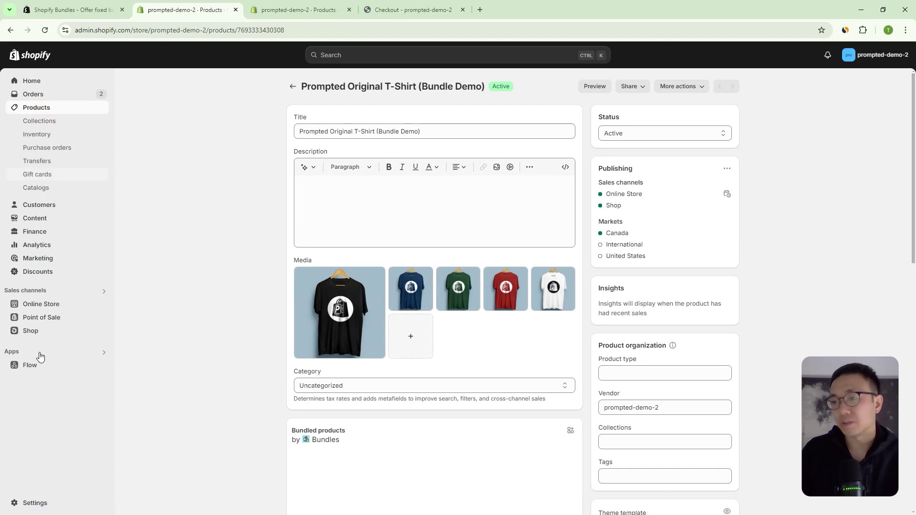
pyautogui.click(104, 352)
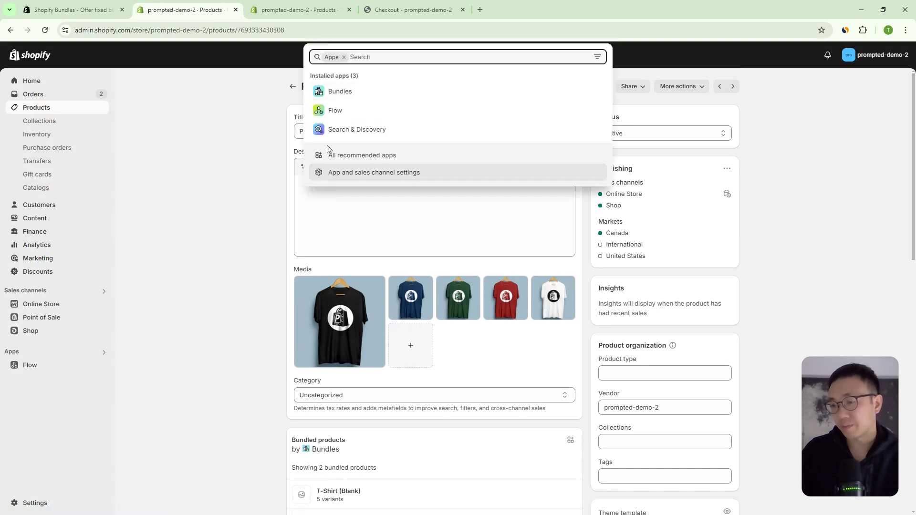
pyautogui.click(391, 103)
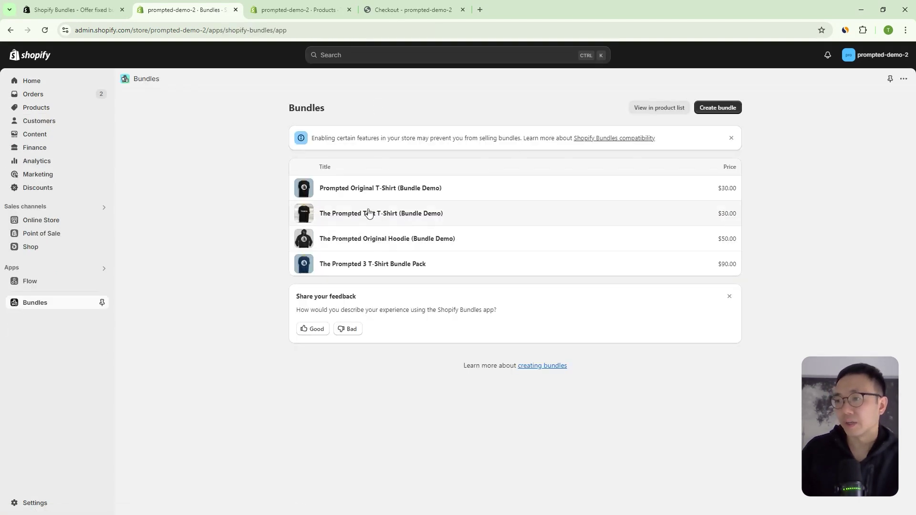
# Open The Prompted Text T-Shirt (Bundle Demo) bundle and examine its T-Shirt (Blank) and The Prompted Text (Design) components.
pyautogui.click(343, 213)
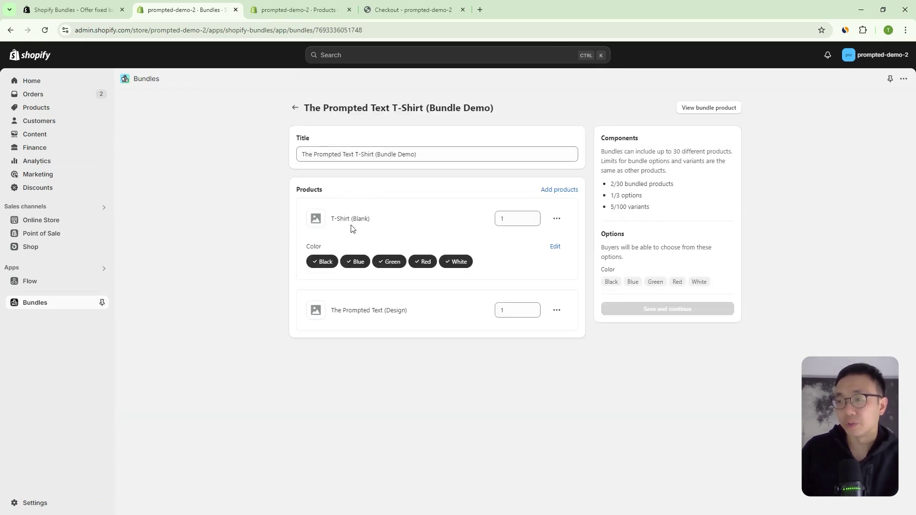
pyautogui.moveTo(341, 218); pyautogui.dragTo(363, 218)
pyautogui.moveTo(335, 311); pyautogui.dragTo(413, 315)
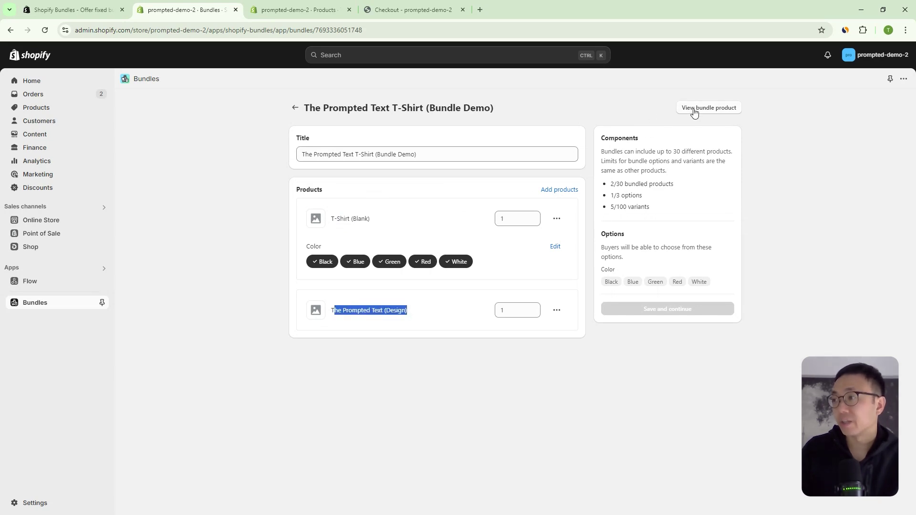
# Return to the store checkout and compare The Prompted Text T-Shirt (Bundle Demo) components with the blank shirt in the Prompted Original T-Shirt bundle.
pyautogui.click(295, 11)
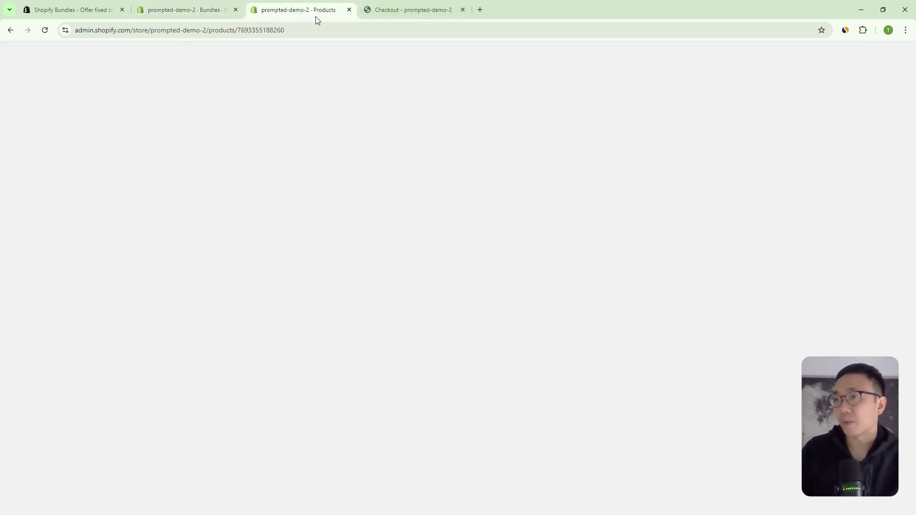
pyautogui.click(420, 10)
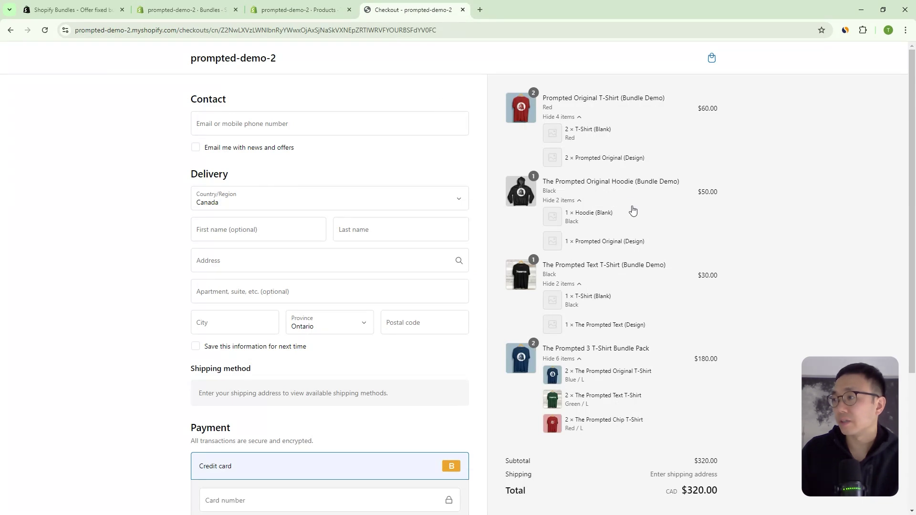
pyautogui.moveTo(548, 266); pyautogui.dragTo(661, 265)
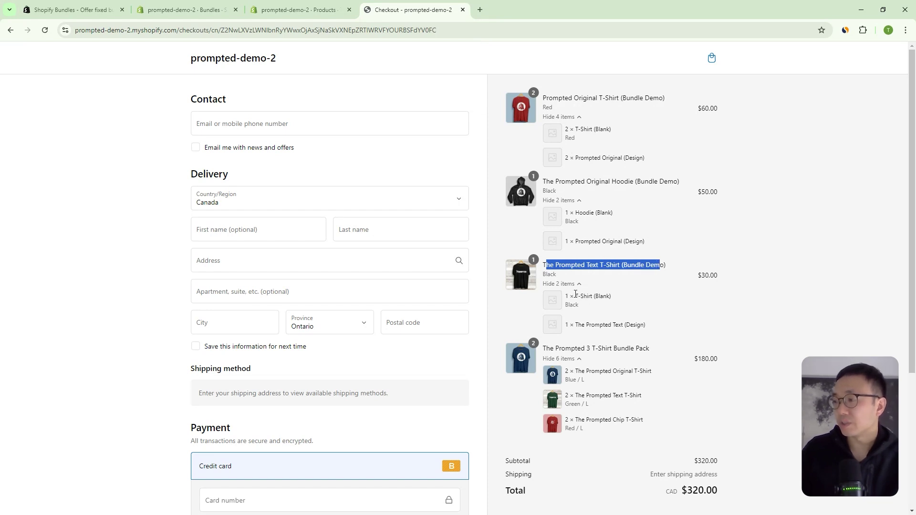
pyautogui.moveTo(576, 297); pyautogui.dragTo(612, 297)
pyautogui.moveTo(574, 129); pyautogui.dragTo(616, 139)
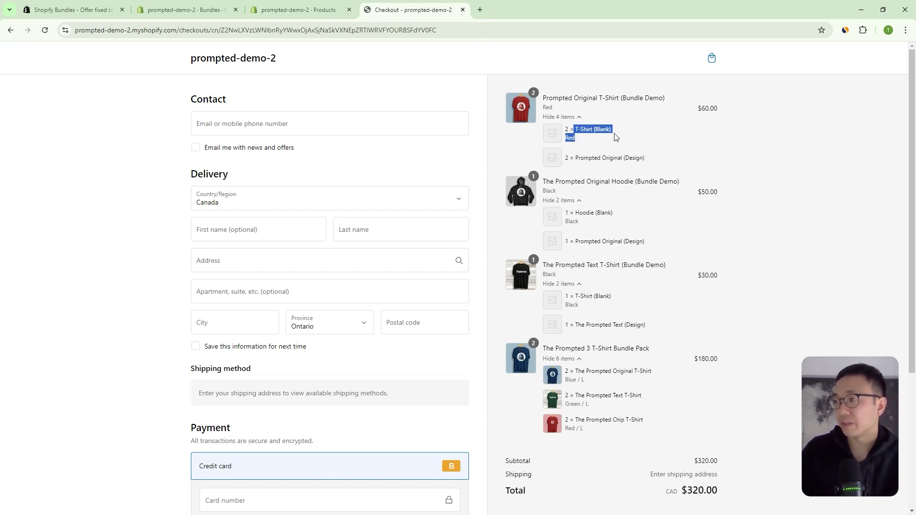
pyautogui.moveTo(577, 327); pyautogui.dragTo(646, 326)
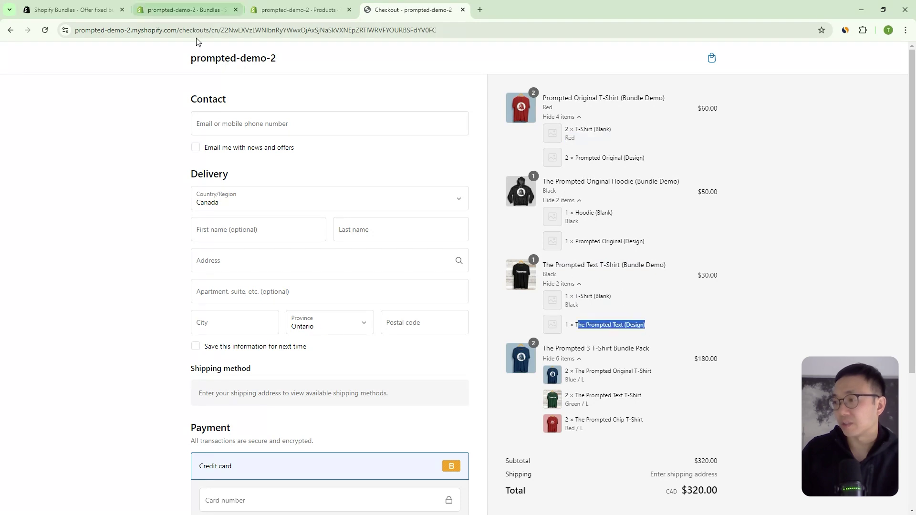
# Open The Prompted Original Hoodie (Bundle Demo) in the admin's Bundles app and examine its Hoodie (Blank) and Prompted Original (Design) components.
pyautogui.click(202, 11)
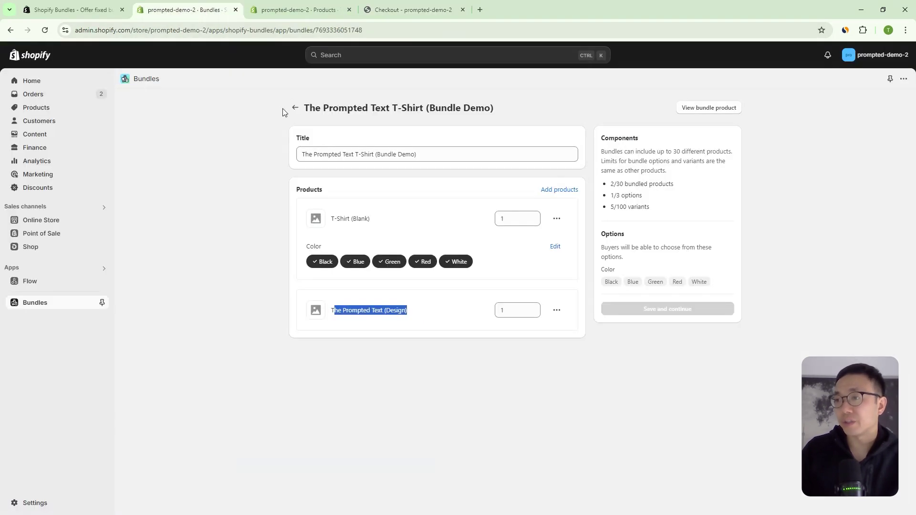
pyautogui.click(295, 108)
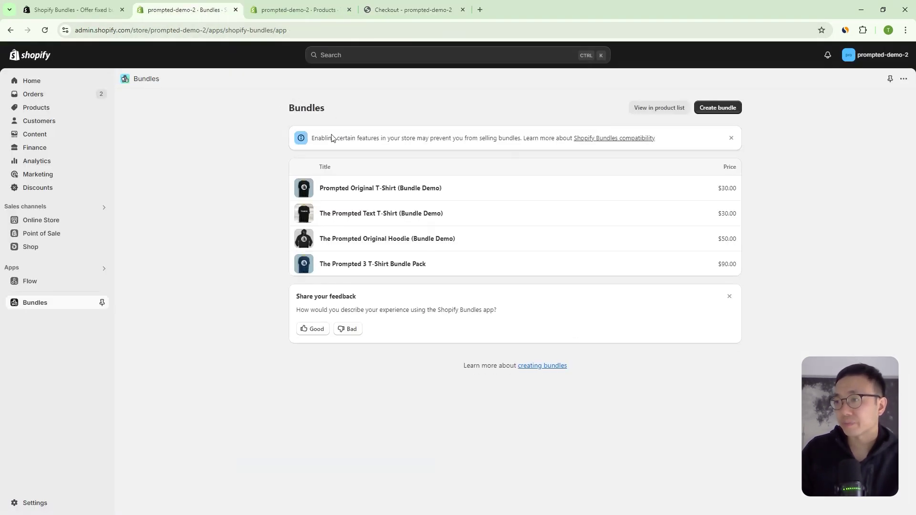
pyautogui.click(429, 238)
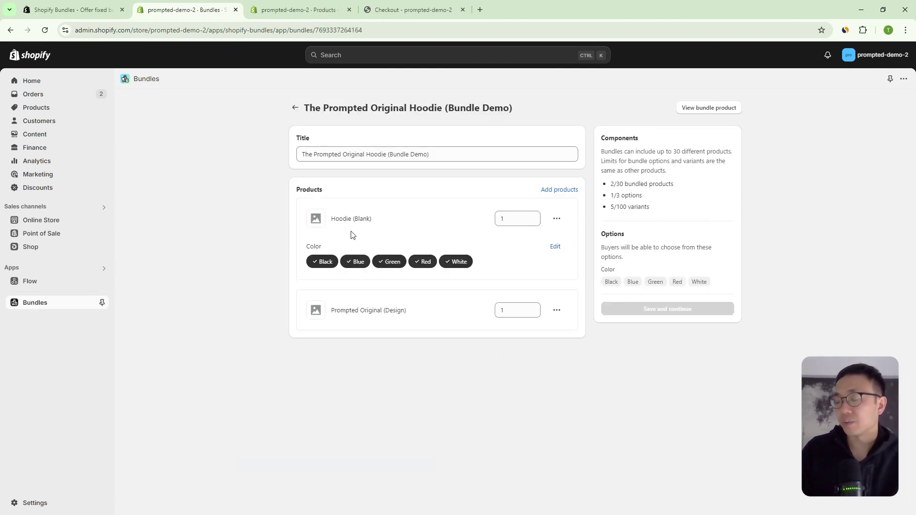
pyautogui.moveTo(343, 218); pyautogui.dragTo(389, 222)
pyautogui.moveTo(411, 310); pyautogui.dragTo(331, 312)
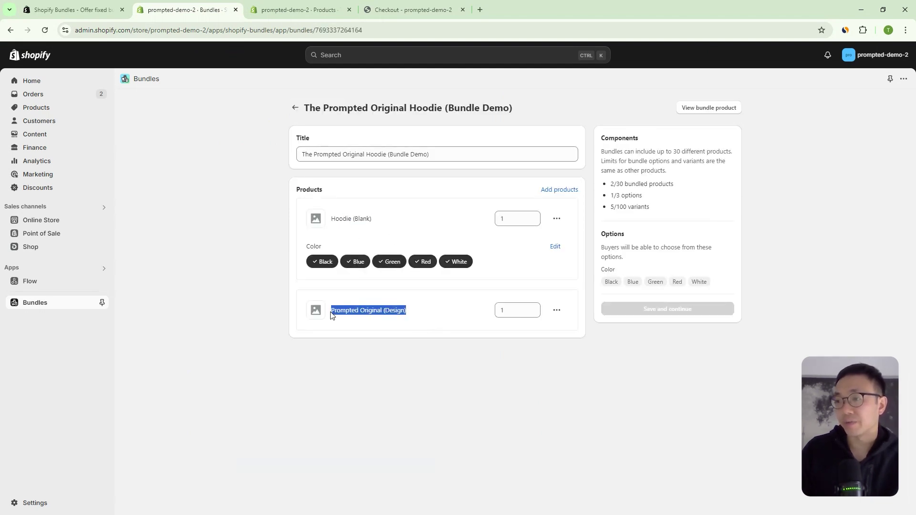
# Return to the checkout, find the hoodie bundle, and compare the T-Shirt (Blank) component across the Original and Text T-shirt bundles.
pyautogui.click(468, 11)
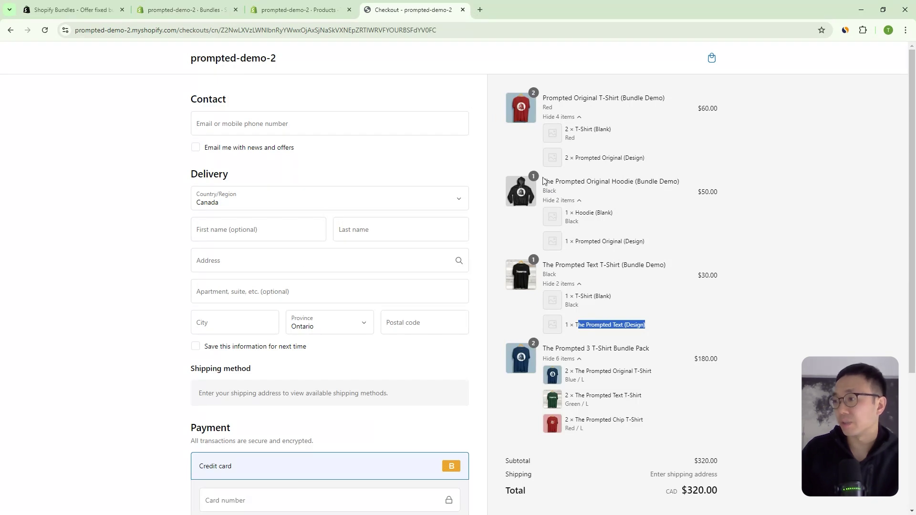
pyautogui.moveTo(549, 180); pyautogui.dragTo(654, 182)
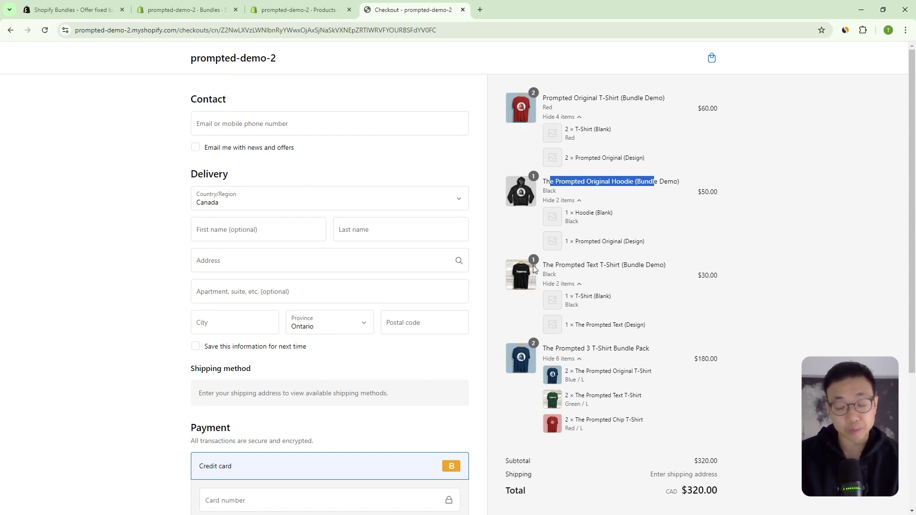
pyautogui.moveTo(574, 129); pyautogui.dragTo(612, 135)
pyautogui.moveTo(574, 296); pyautogui.dragTo(619, 298)
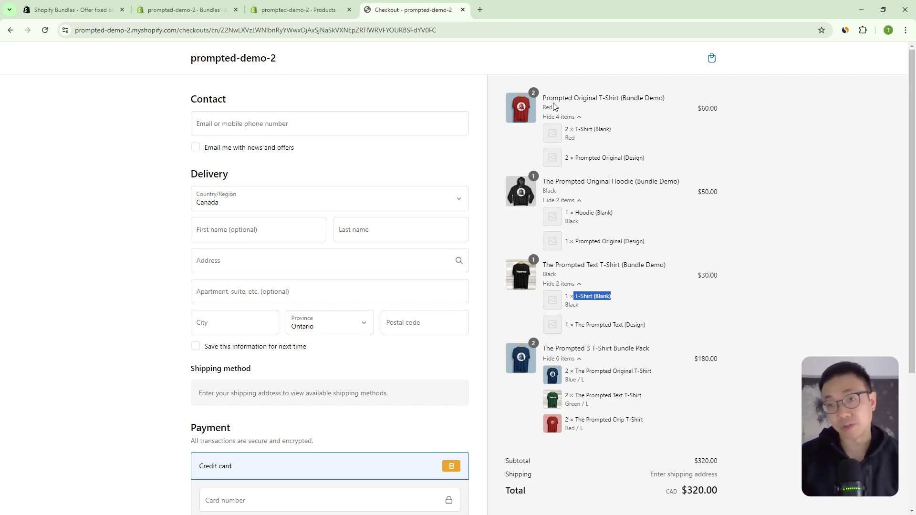
pyautogui.moveTo(568, 132); pyautogui.dragTo(612, 130)
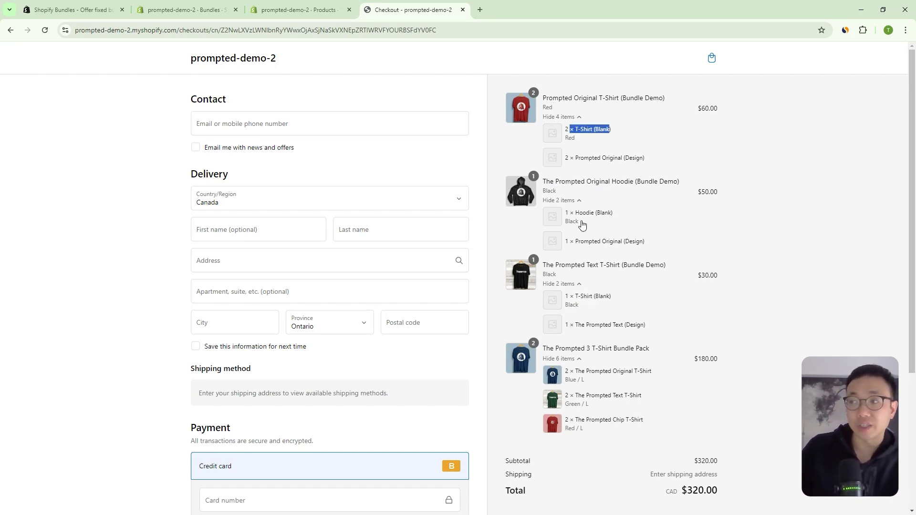
pyautogui.click(550, 273)
pyautogui.moveTo(551, 273); pyautogui.dragTo(620, 312)
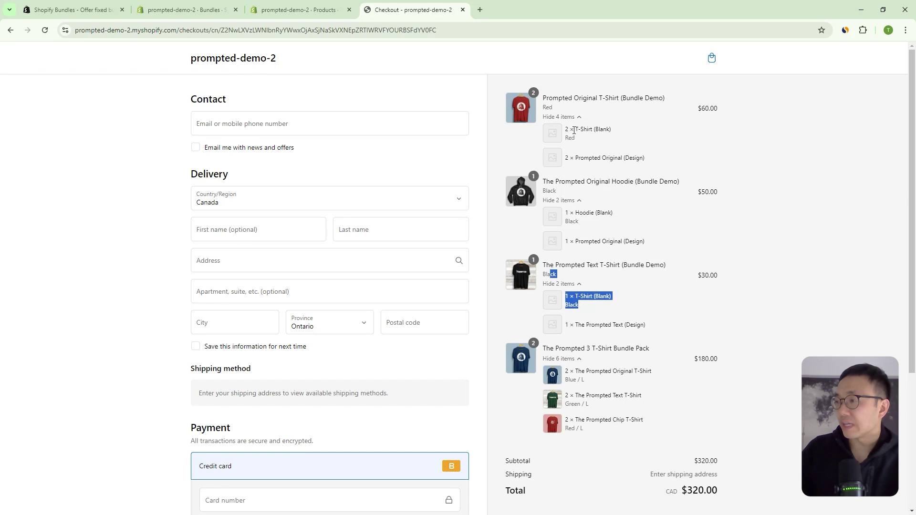
# Compare the blank and Prompted Original (Design) components listed under the Original T-Shirt and Original Hoodie bundles in the order summary.
pyautogui.moveTo(574, 129); pyautogui.dragTo(611, 128)
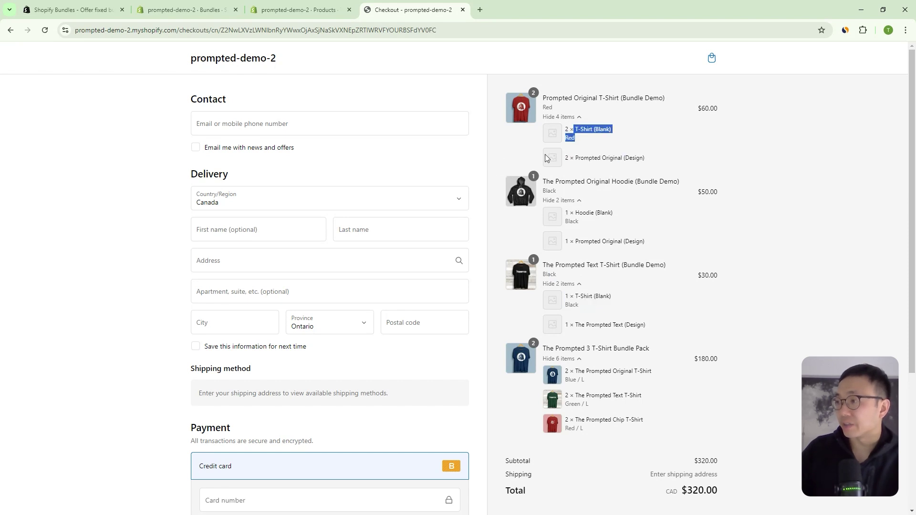
pyautogui.click(574, 163)
pyautogui.moveTo(574, 160); pyautogui.dragTo(647, 158)
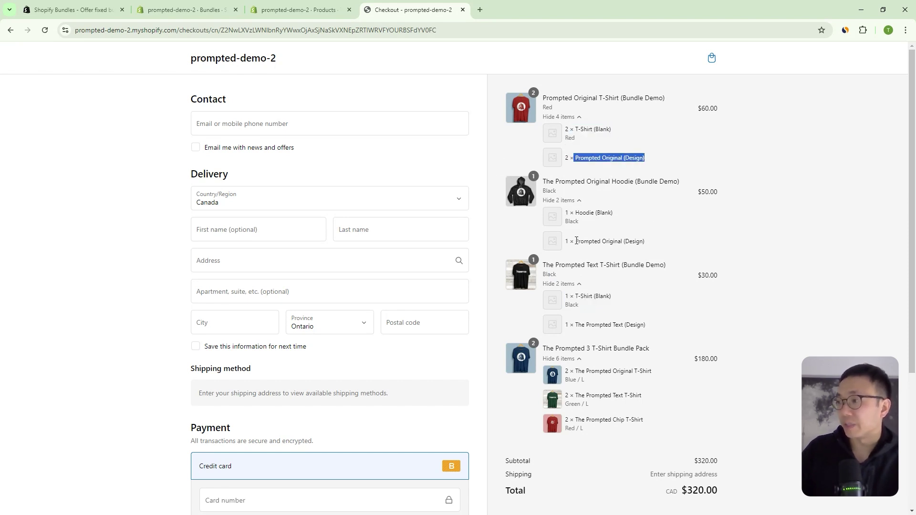
pyautogui.moveTo(575, 241); pyautogui.dragTo(675, 244)
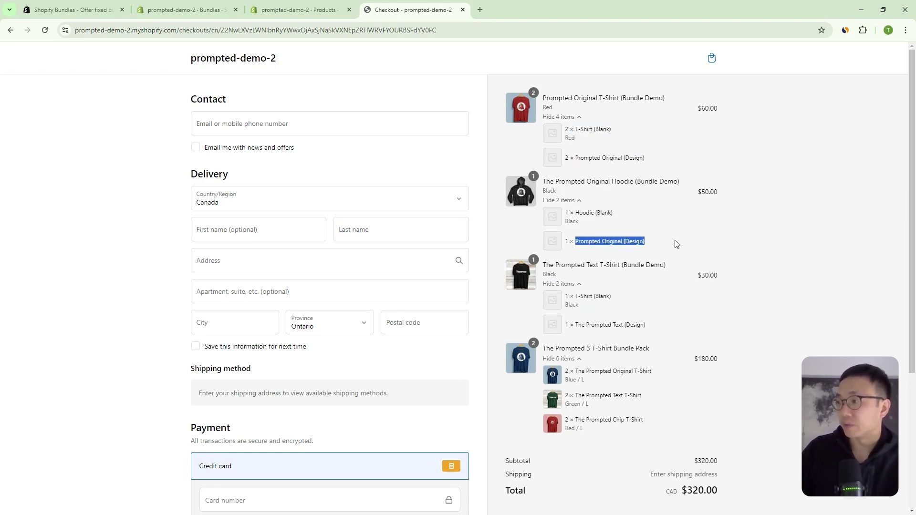
pyautogui.click(630, 240)
pyautogui.moveTo(613, 214)
pyautogui.mouseDown()
pyautogui.moveTo(565, 213)
pyautogui.moveTo(612, 210)
pyautogui.mouseUp()
pyautogui.click(635, 219)
pyautogui.tripleClick(578, 212)
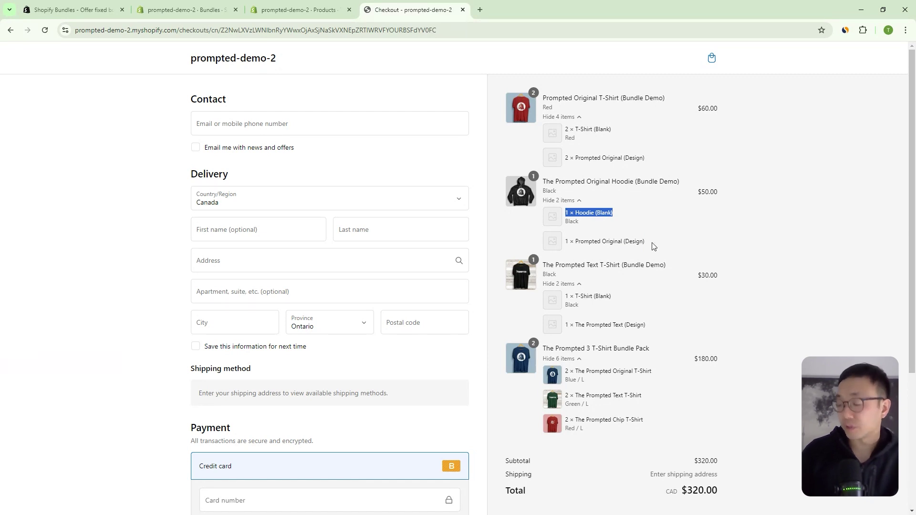
pyautogui.click(717, 226)
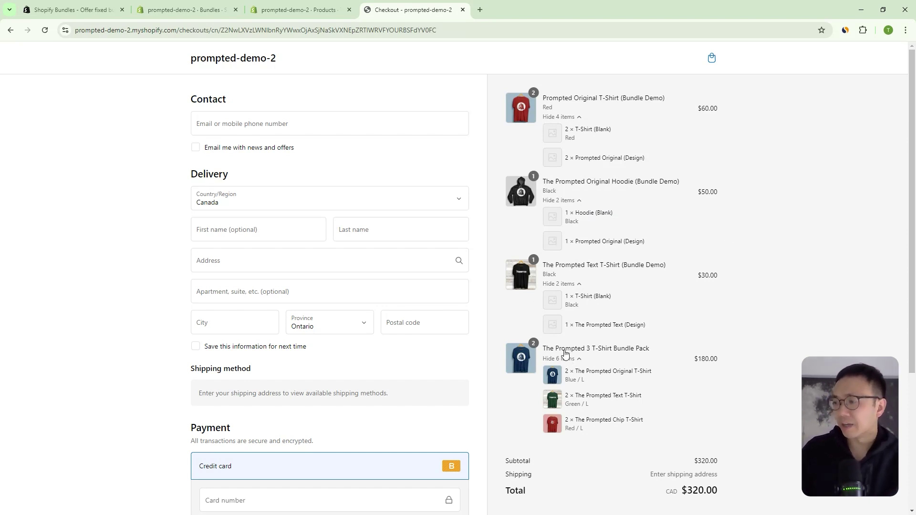
# Examine The Prompted 3 T-Shirt Bundle Pack in the order summary, and inspect its three shirts' color and size options in the Bundles app.
pyautogui.moveTo(562, 348); pyautogui.dragTo(657, 429)
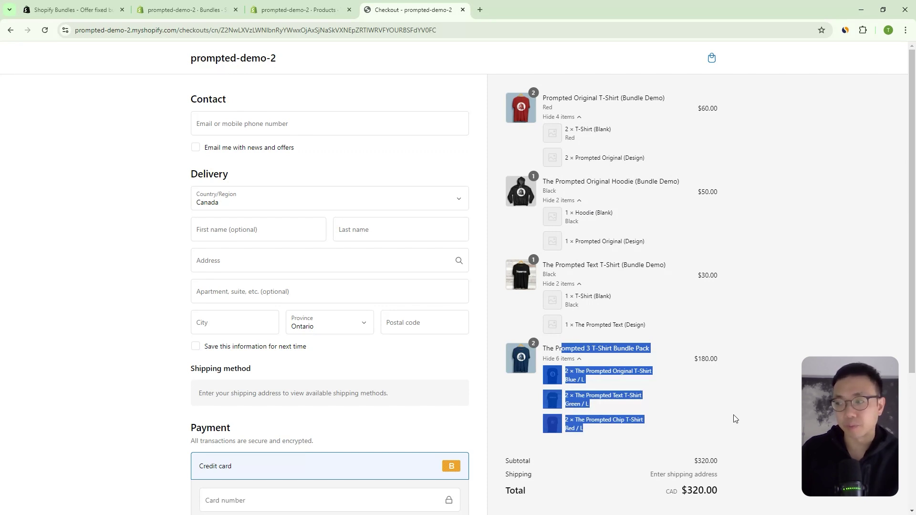
pyautogui.click(751, 409)
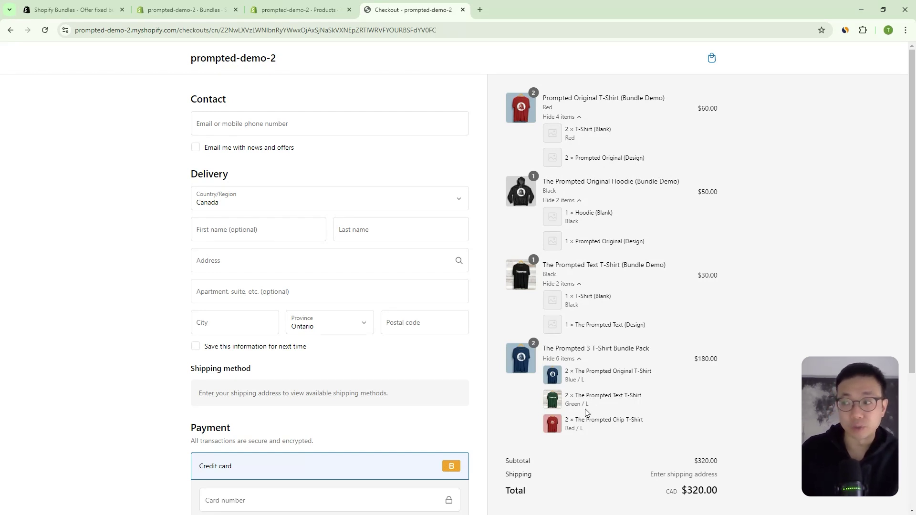
pyautogui.click(193, 14)
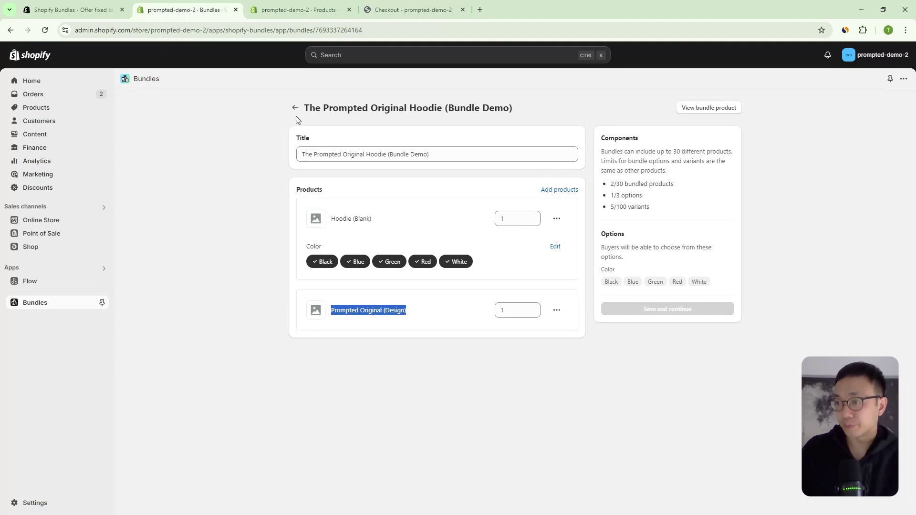
pyautogui.click(295, 108)
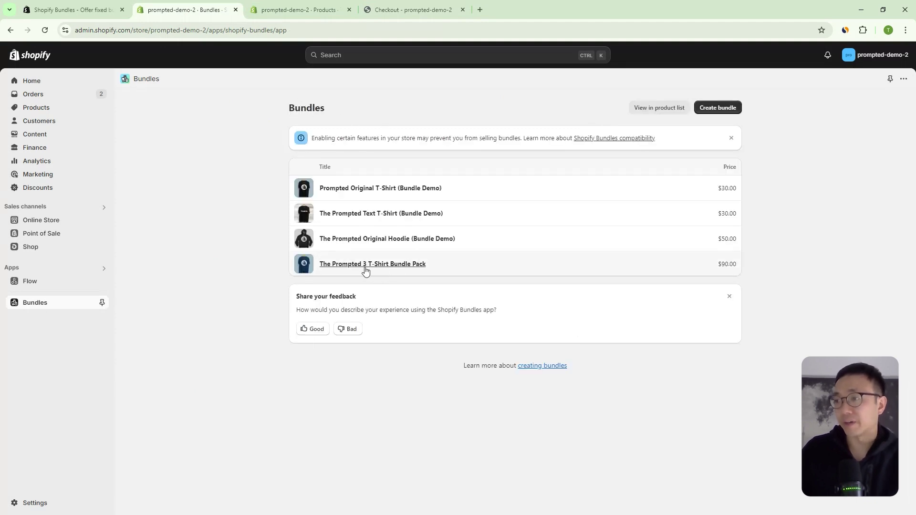
pyautogui.click(365, 270)
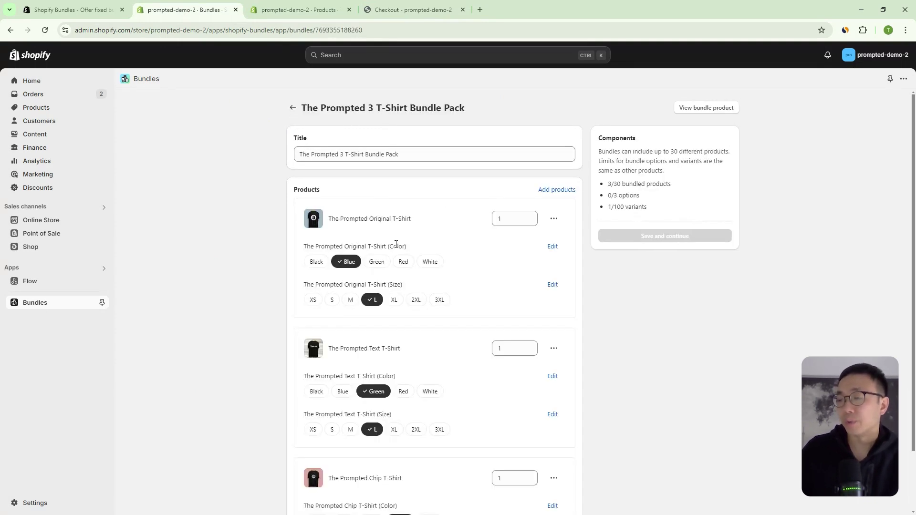
pyautogui.scroll(-2, 487, 265)
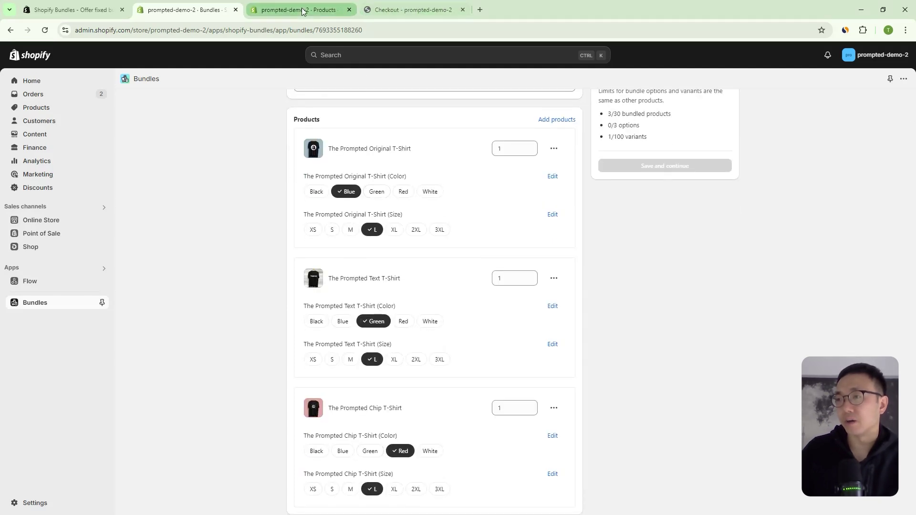
# Revisit the checkout's order summary and return to The Prompted 3 T-Shirt Bundle Pack's component settings in the admin.
pyautogui.click(410, 12)
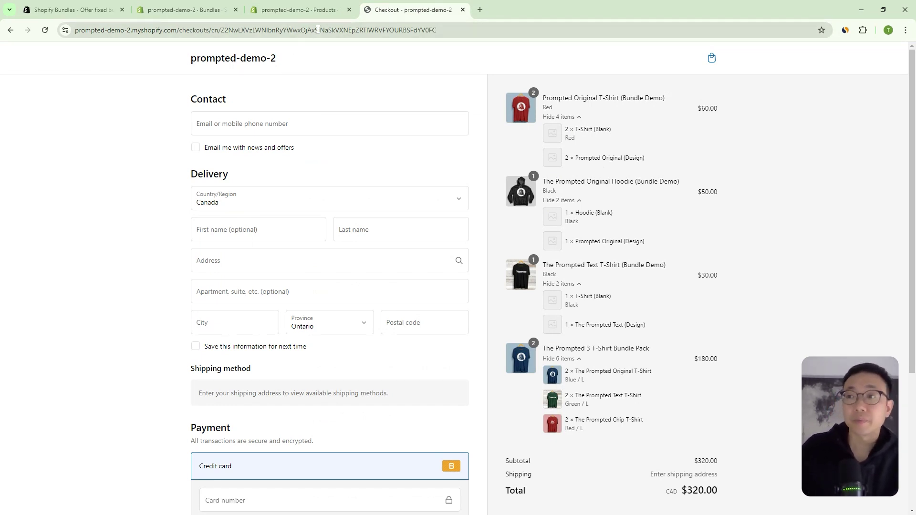
pyautogui.click(184, 10)
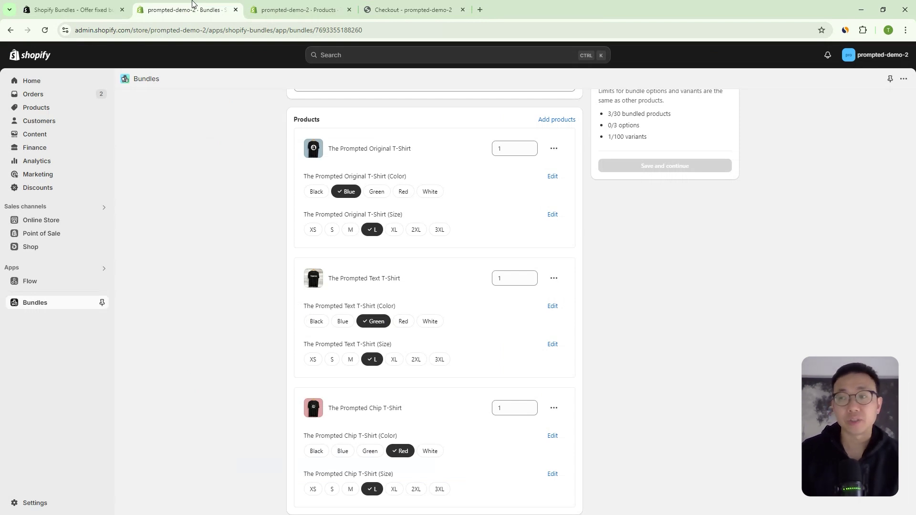
pyautogui.scroll(1, 207, 151)
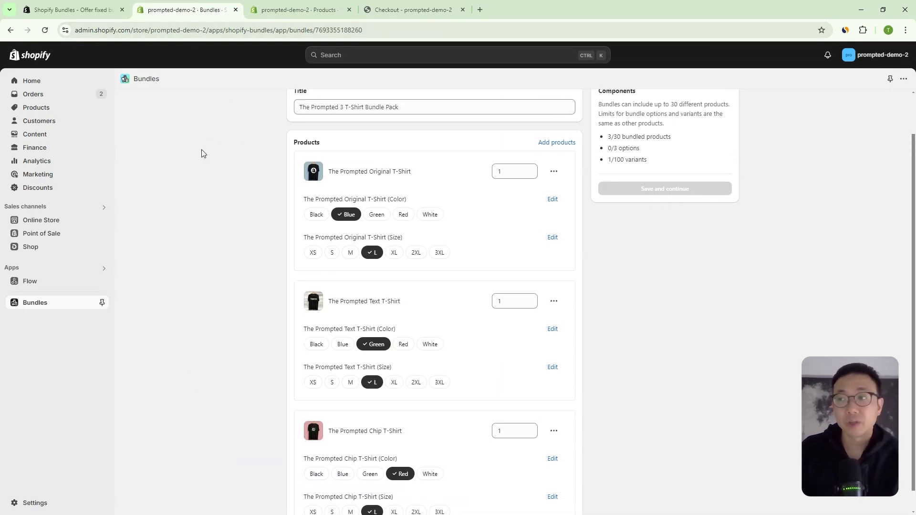
# Leave the 3 T-Shirt pack's settings and start a new bundle titled "original t-shirt and socks bundle".
pyautogui.scroll(2, 202, 150)
pyautogui.click(293, 108)
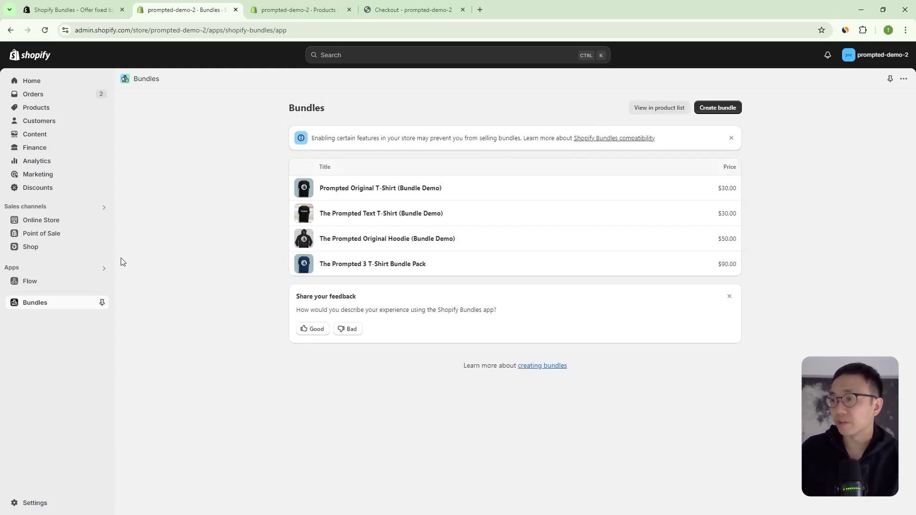
pyautogui.click(718, 107)
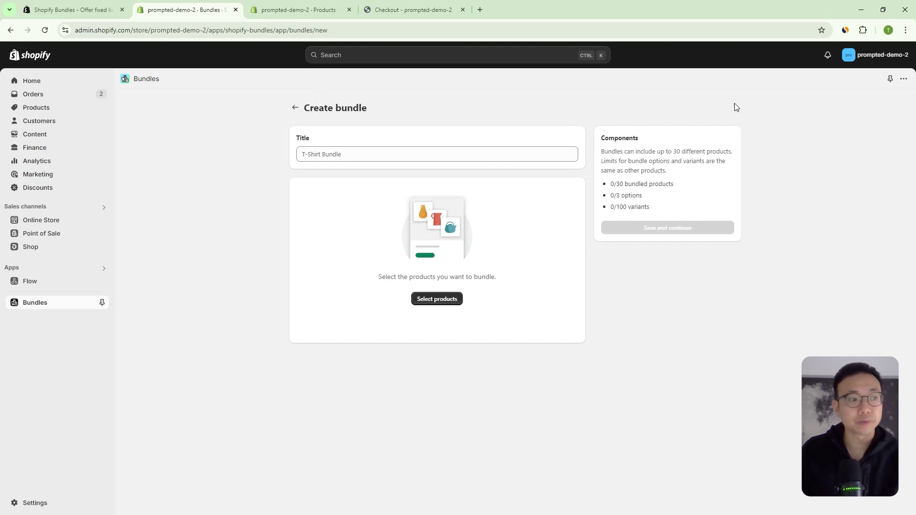
pyautogui.click(410, 160)
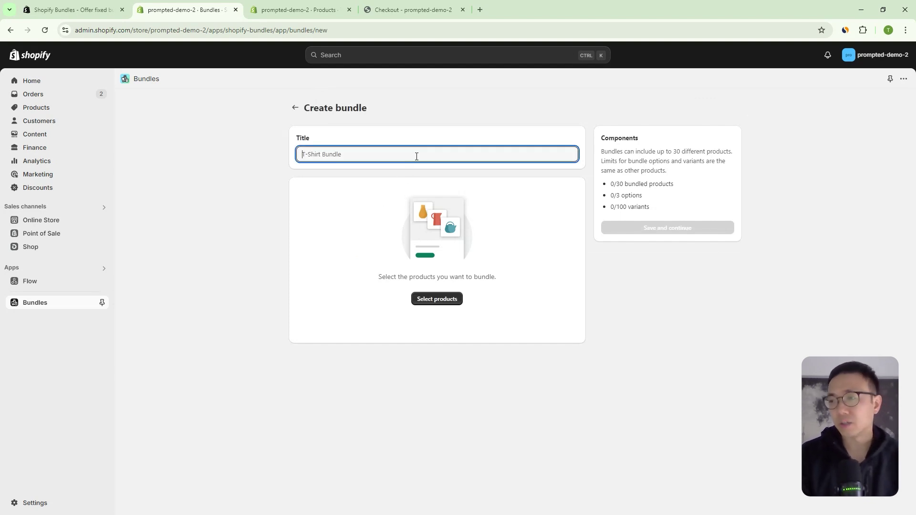
pyautogui.write('original t-shirt and soc')
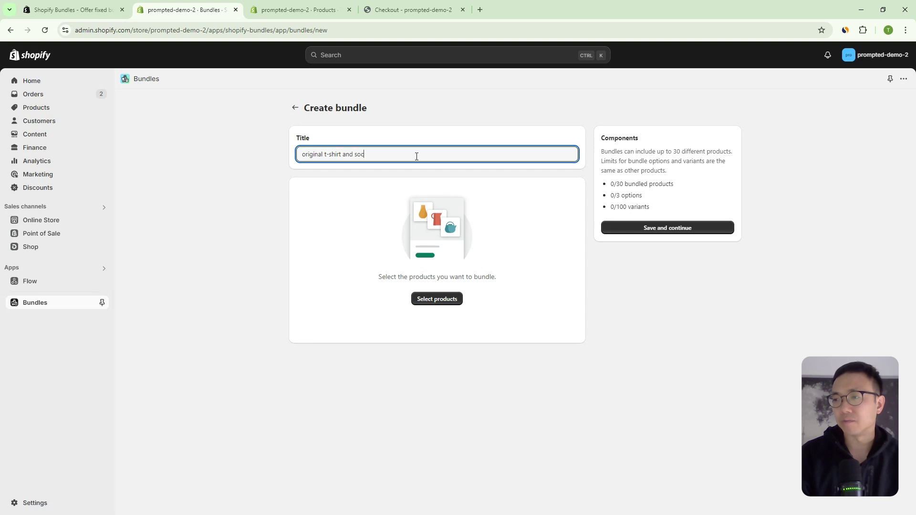
# Search the store's products for "original t-shirt" and add The Prompted Original T-Shirt to the new bundle.
pyautogui.click(441, 302)
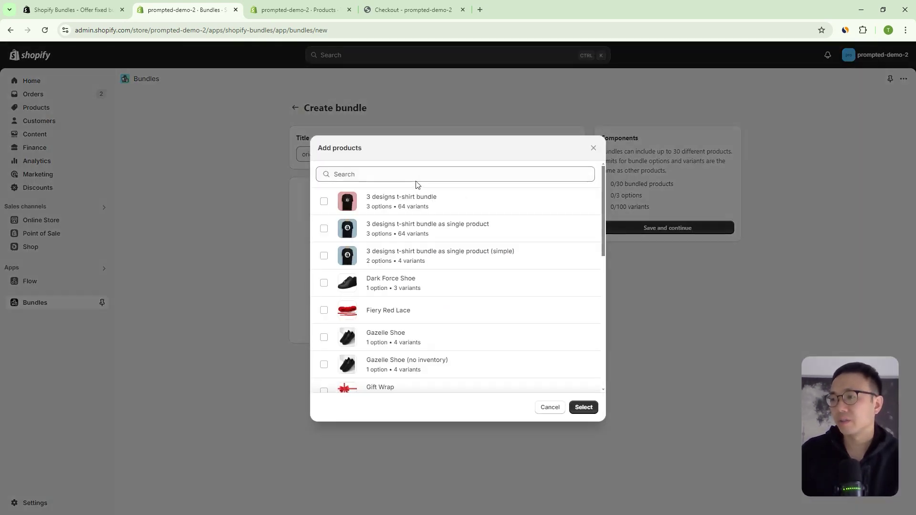
pyautogui.click(415, 176)
pyautogui.write('original t-shirt')
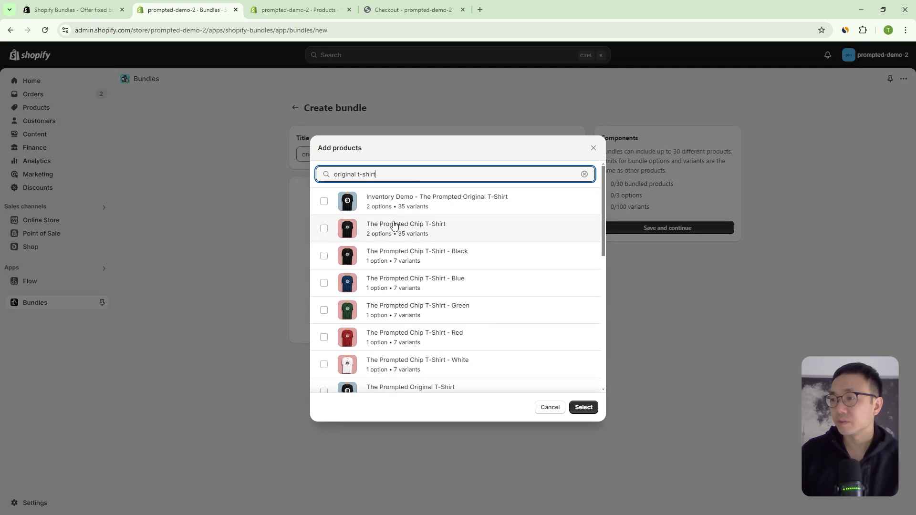
pyautogui.scroll(-2, 444, 272)
pyautogui.click(410, 295)
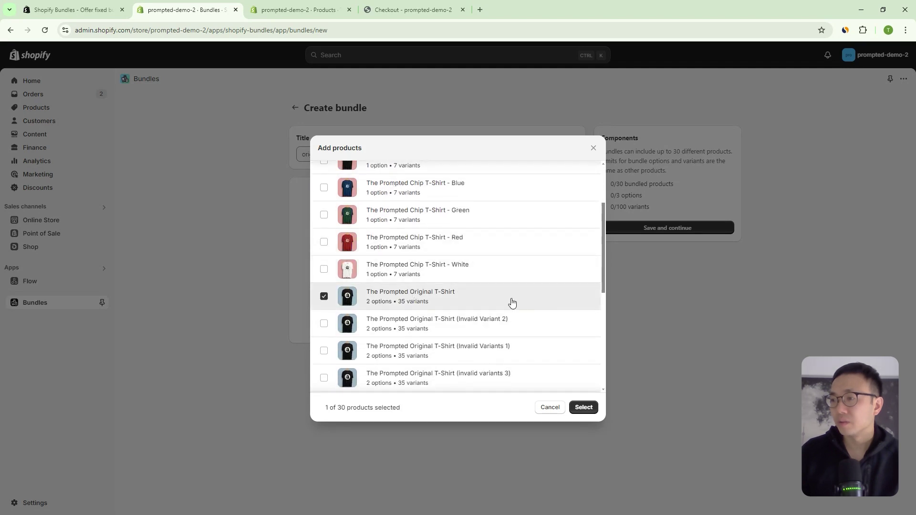
pyautogui.click(582, 407)
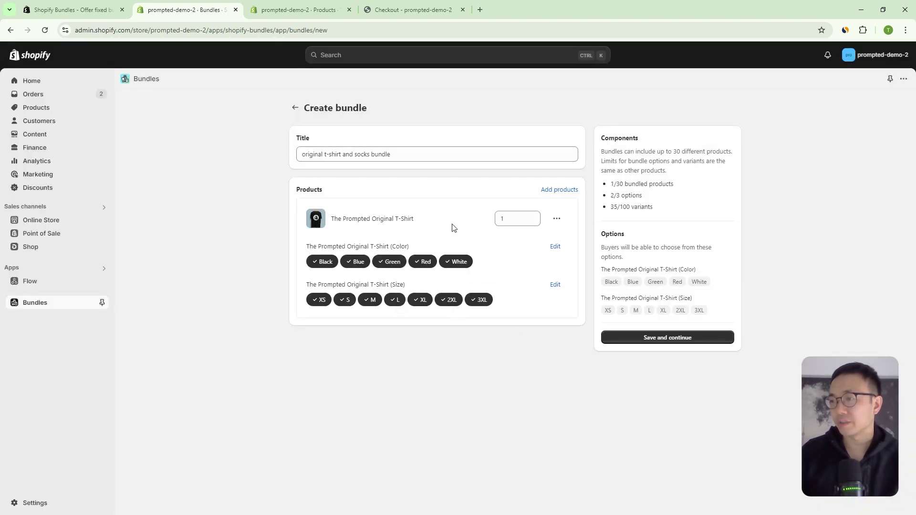
# Search for "original socks", add The Prompted Original Socks to the bundle, and check the bundle's product, option and variant limits.
pyautogui.click(555, 192)
pyautogui.write('original socks')
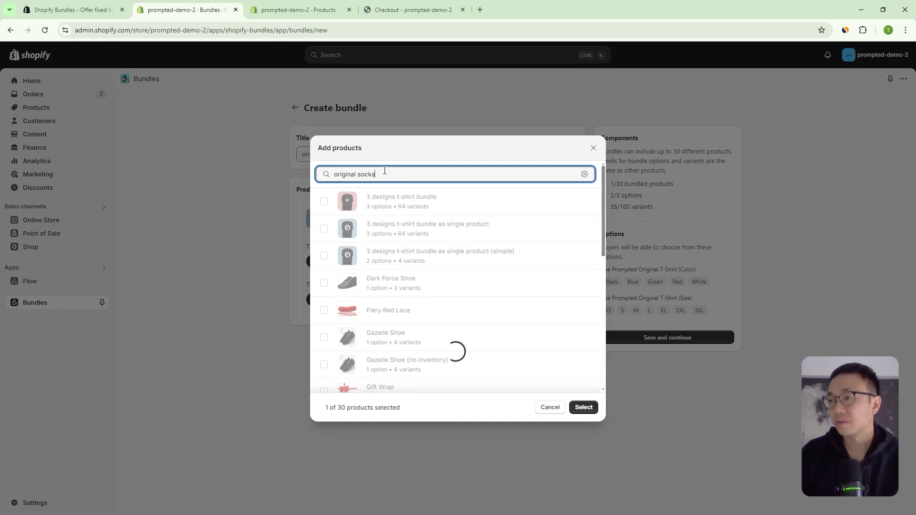
pyautogui.click(407, 258)
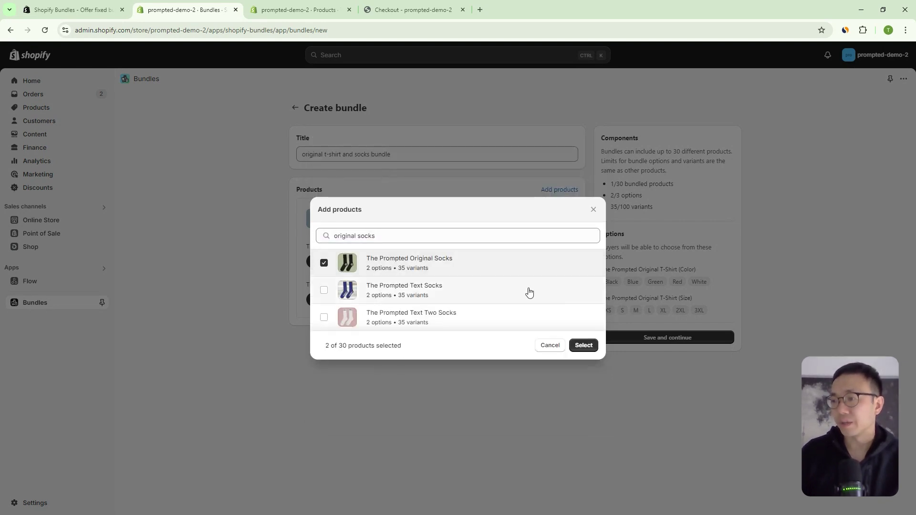
pyautogui.click(582, 345)
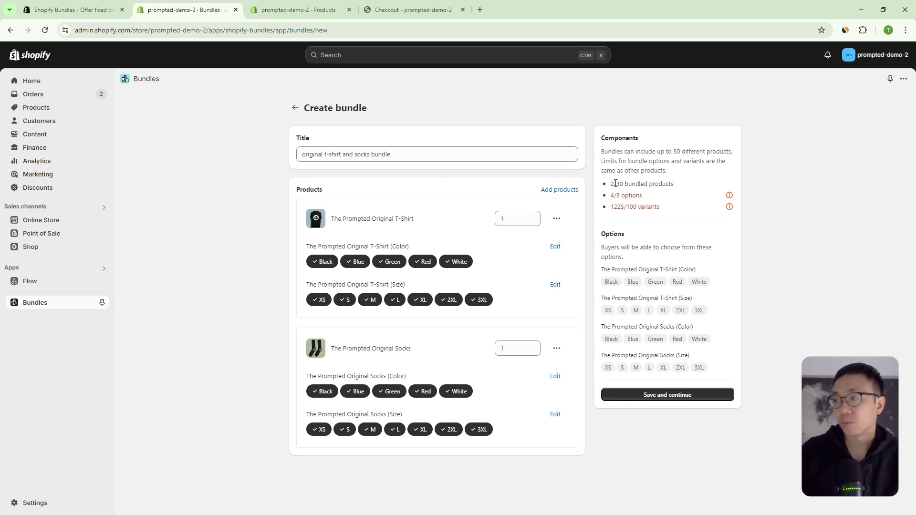
pyautogui.moveTo(613, 183); pyautogui.dragTo(675, 189)
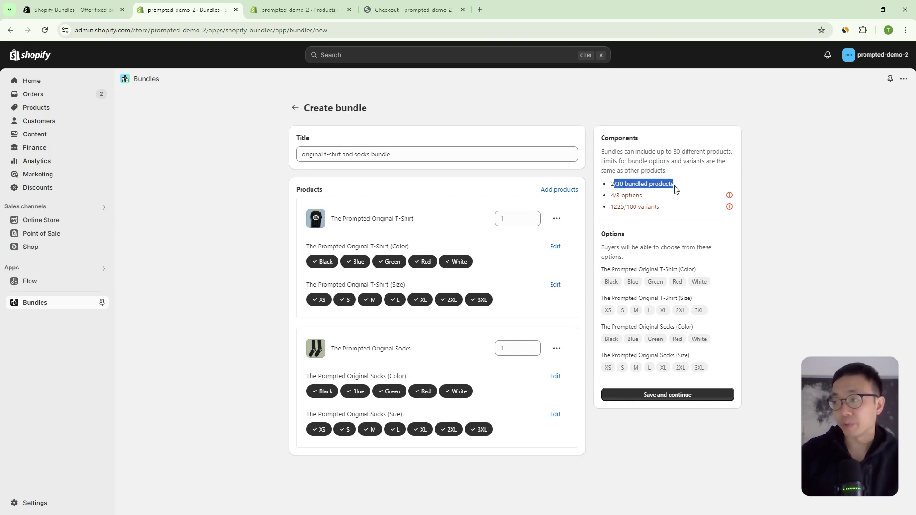
pyautogui.click(611, 199)
pyautogui.moveTo(616, 195); pyautogui.dragTo(656, 203)
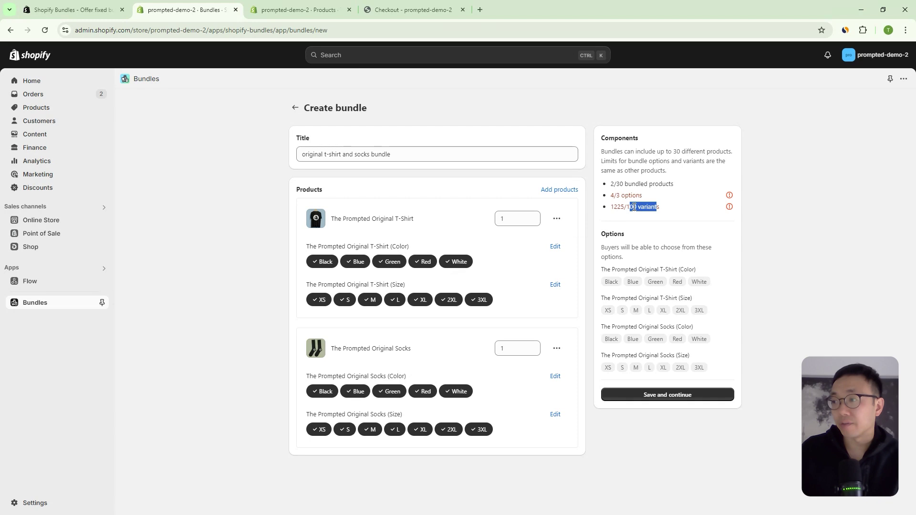
pyautogui.click(649, 206)
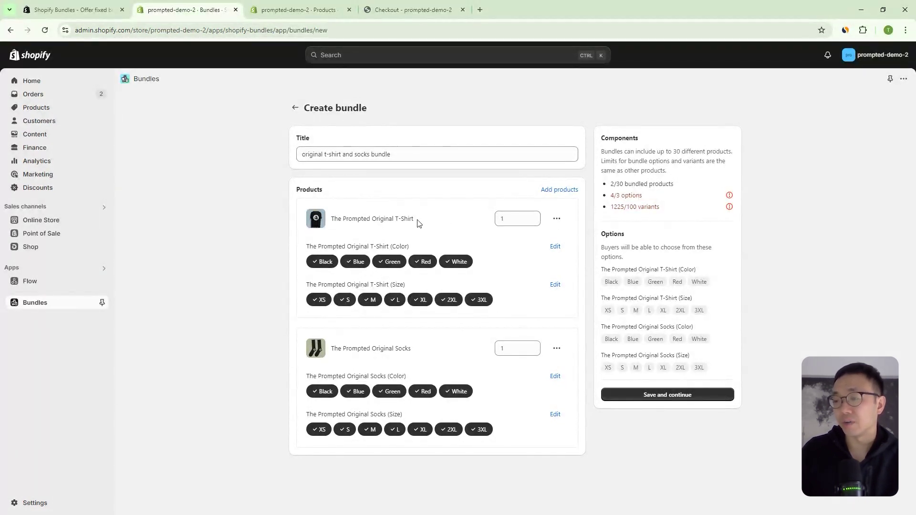
# Set the quantity of The Prompted Original T-Shirt in the bundle to 2.
pyautogui.moveTo(337, 217); pyautogui.dragTo(385, 219)
pyautogui.moveTo(357, 348); pyautogui.dragTo(405, 349)
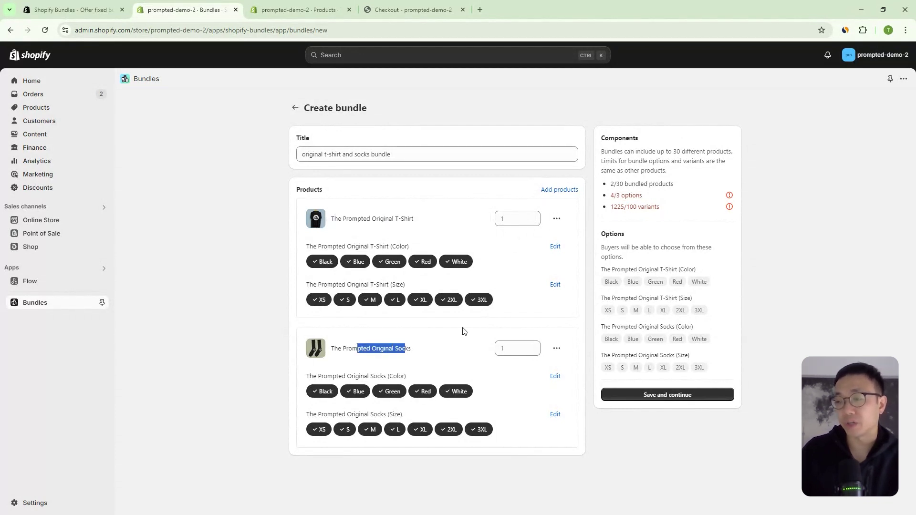
pyautogui.click(530, 222)
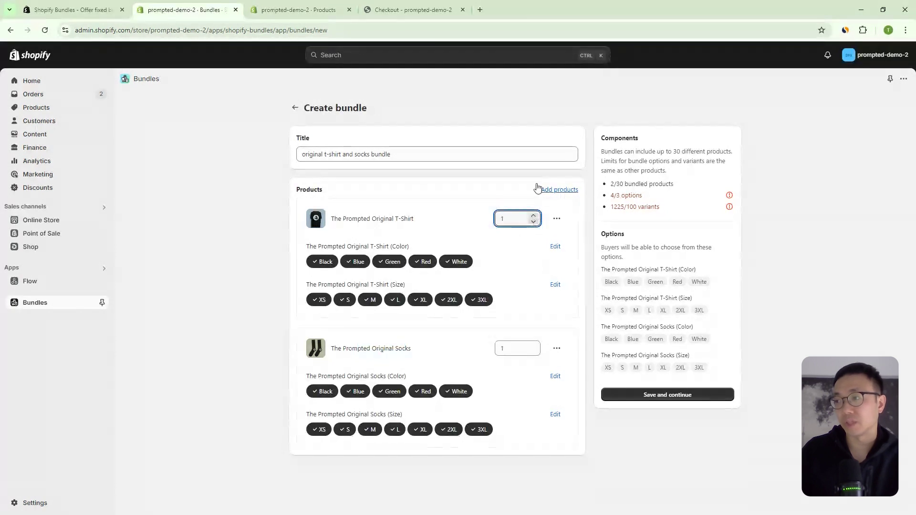
pyautogui.click(533, 215)
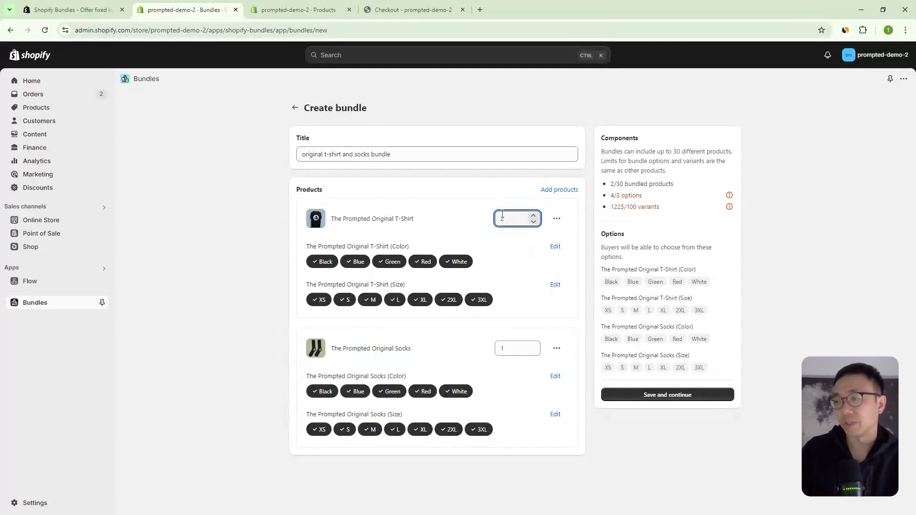
pyautogui.click(478, 213)
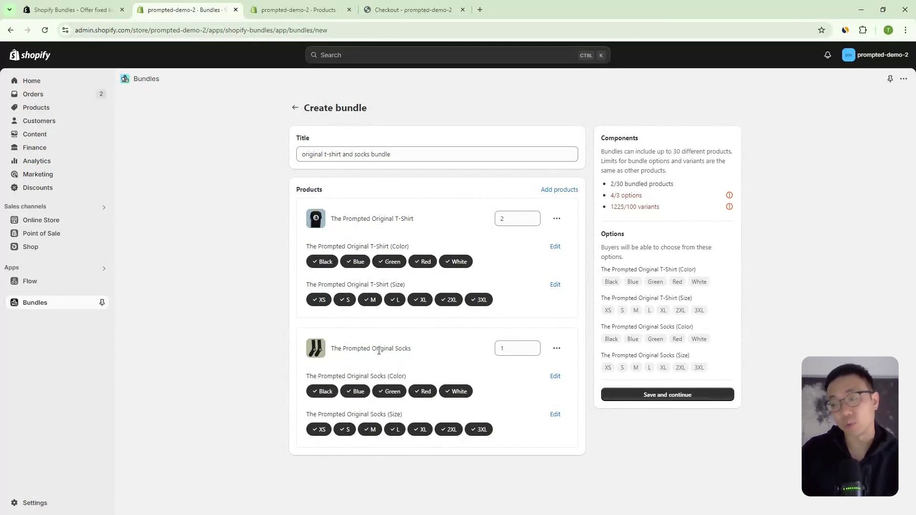
pyautogui.moveTo(379, 350); pyautogui.dragTo(423, 354)
pyautogui.click(533, 215)
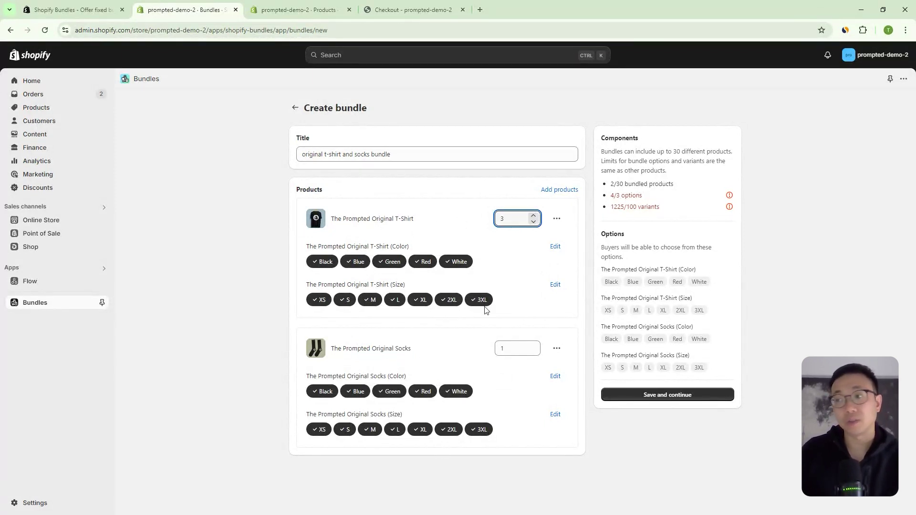
pyautogui.click(534, 222)
pyautogui.click(765, 269)
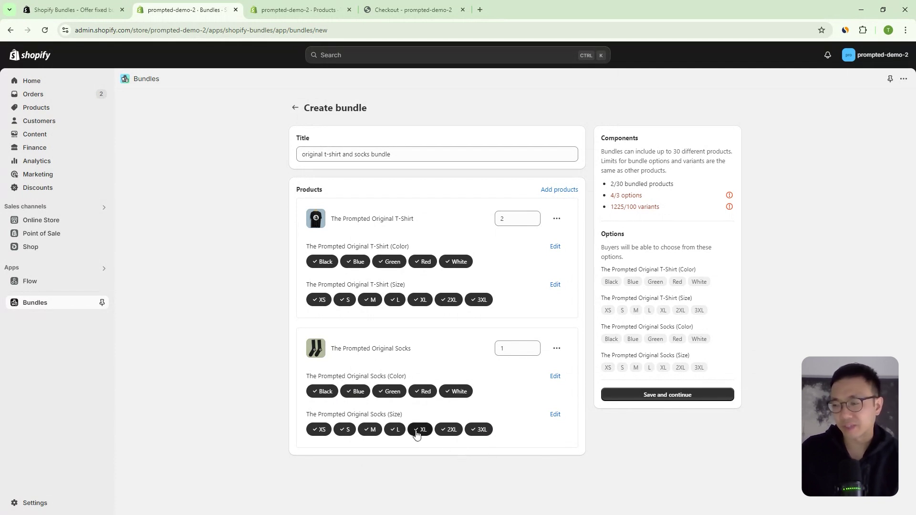
# Set L as the default size for The Prompted Original Socks and check the variant limit.
pyautogui.click(555, 414)
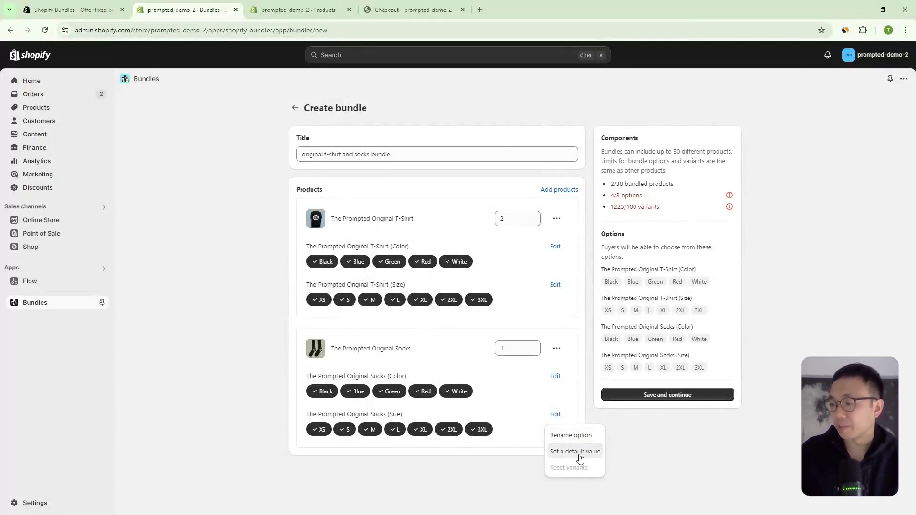
pyautogui.click(577, 452)
pyautogui.click(323, 287)
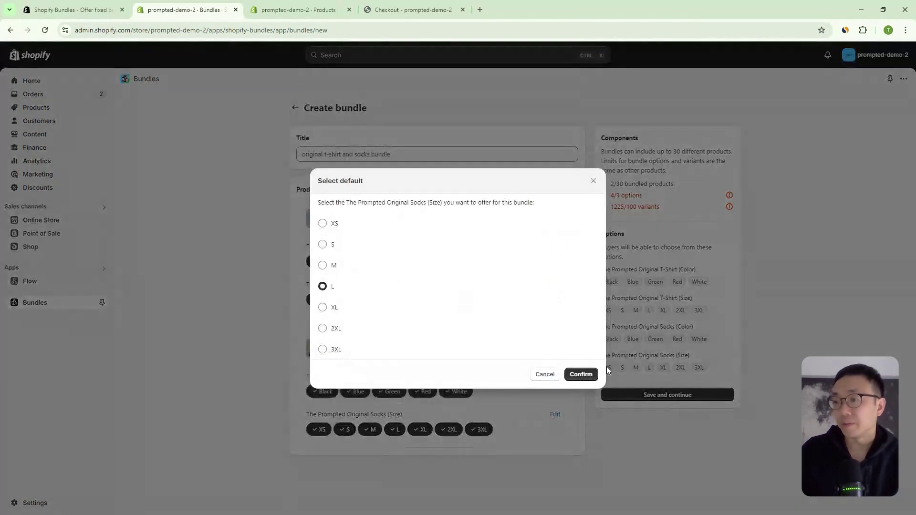
pyautogui.click(581, 375)
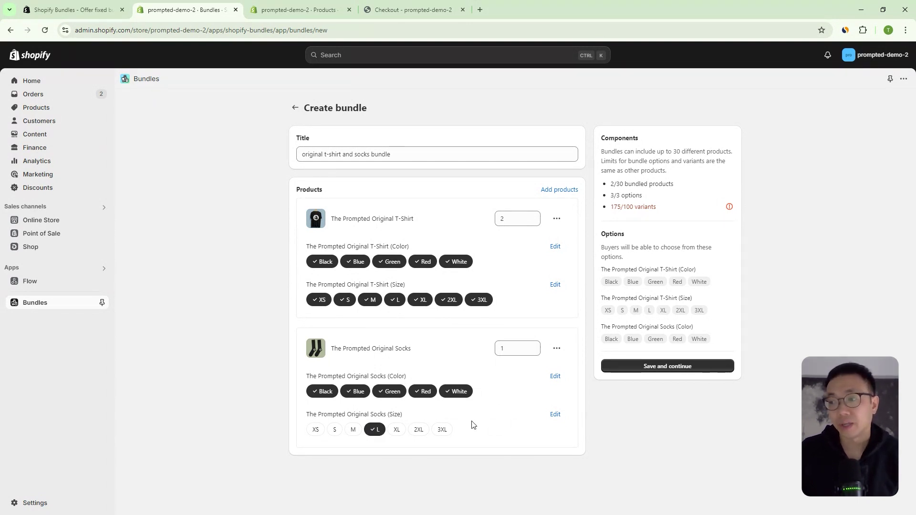
pyautogui.moveTo(609, 199); pyautogui.dragTo(660, 210)
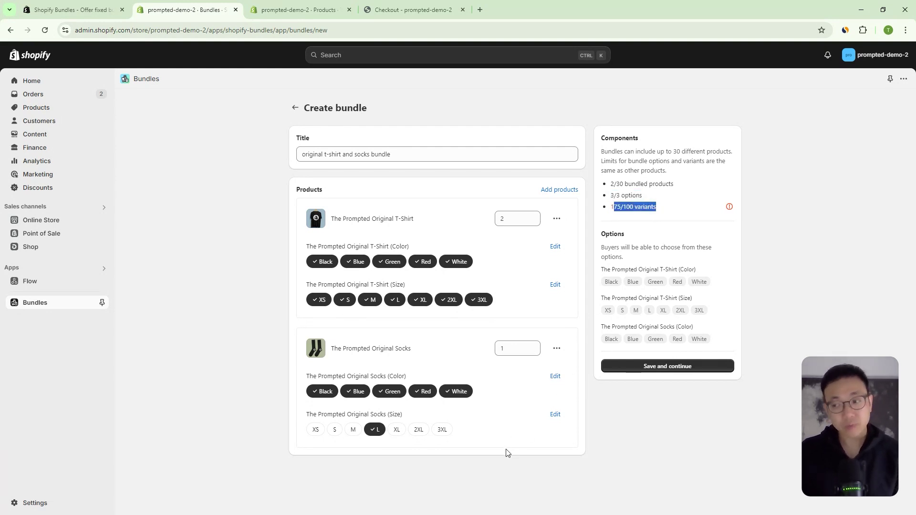
pyautogui.click(509, 465)
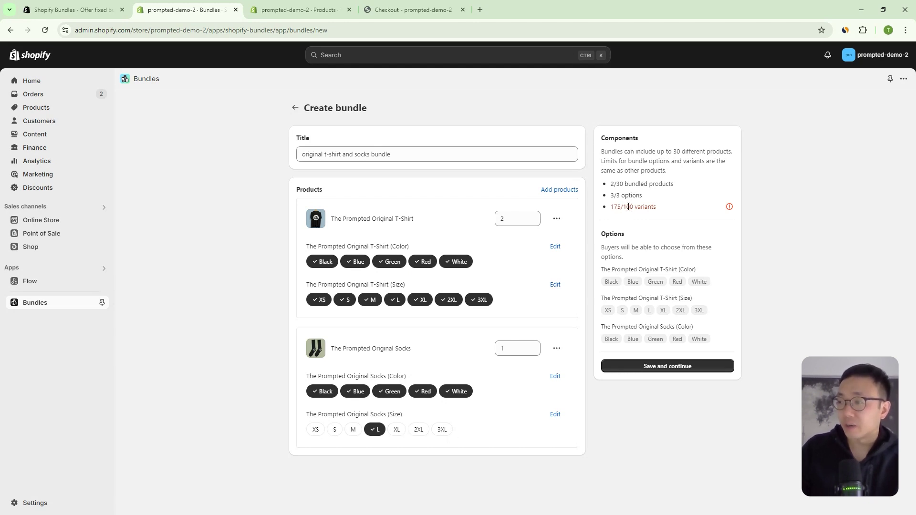
# Set Green as the default color for The Prompted Original Socks and recheck the variant limit.
pyautogui.moveTo(613, 207); pyautogui.dragTo(651, 208)
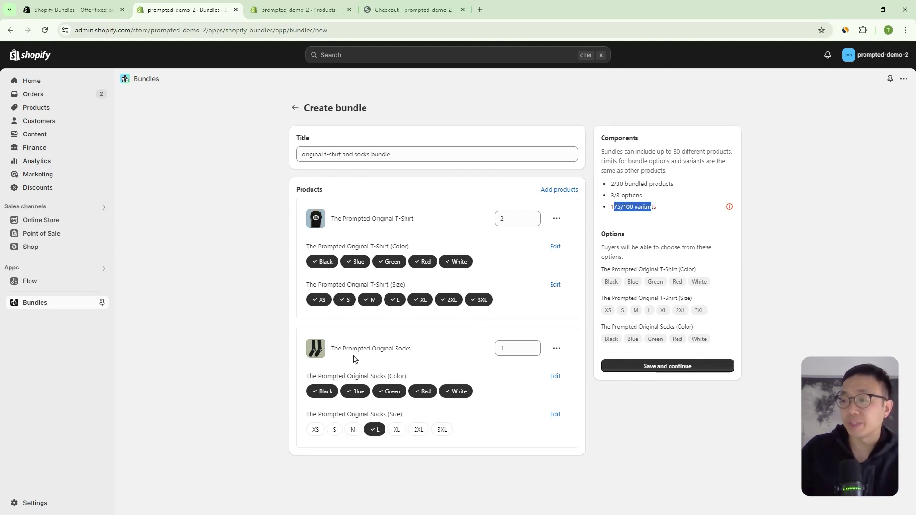
pyautogui.moveTo(366, 349); pyautogui.dragTo(400, 347)
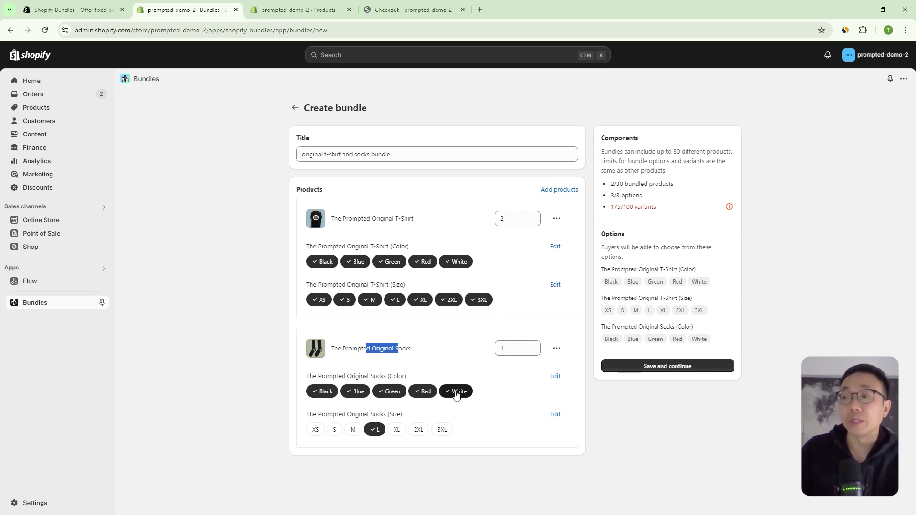
pyautogui.click(555, 375)
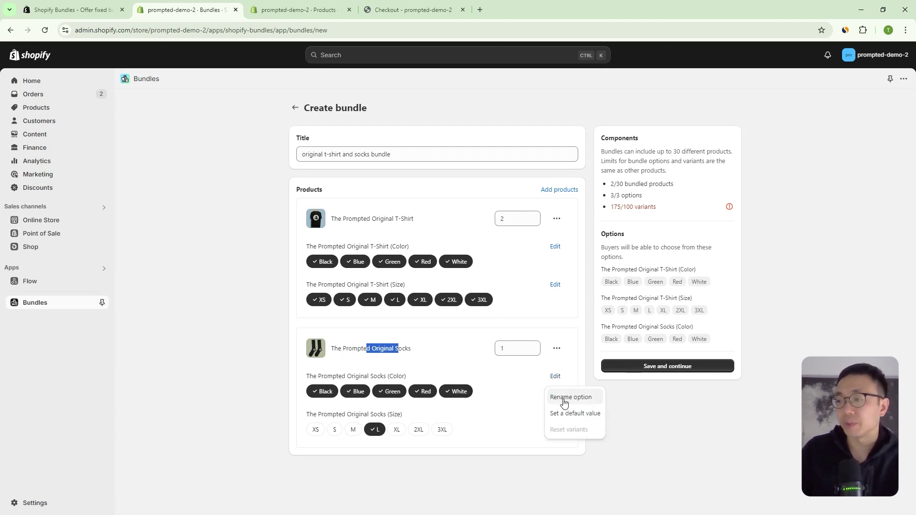
pyautogui.click(575, 414)
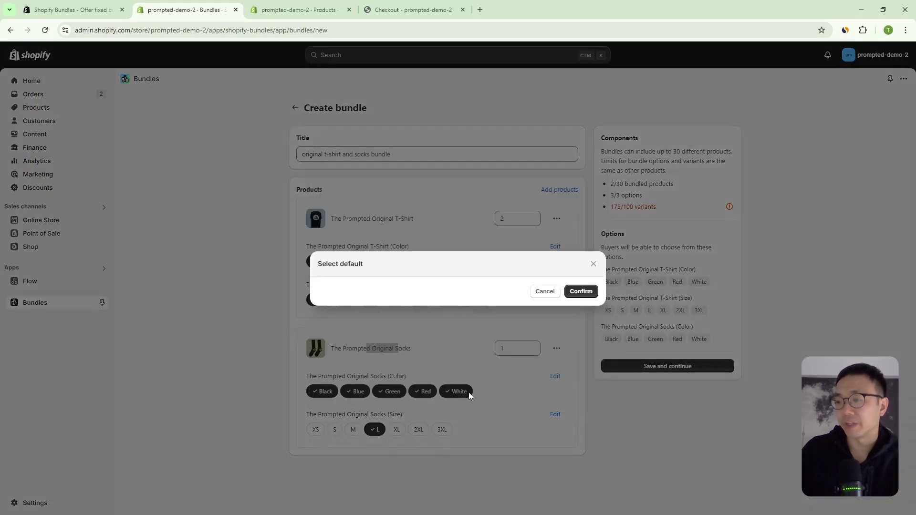
pyautogui.click(324, 287)
pyautogui.click(572, 354)
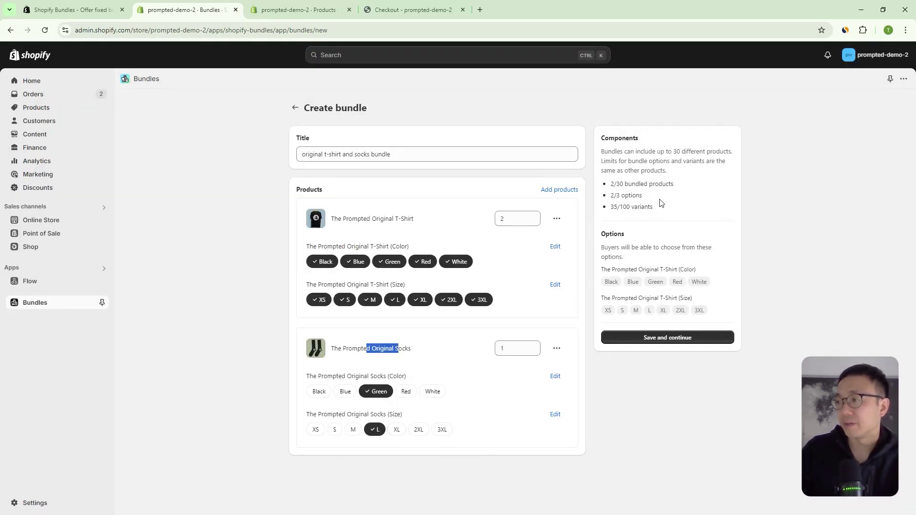
pyautogui.moveTo(610, 208); pyautogui.dragTo(645, 210)
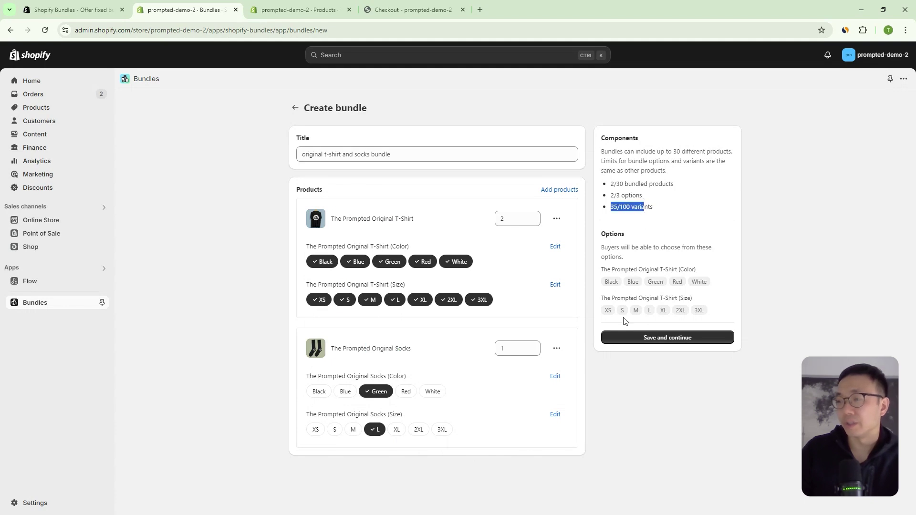
# View the rename field of the socks' color option without changing its name, and reset that option's variants.
pyautogui.click(555, 376)
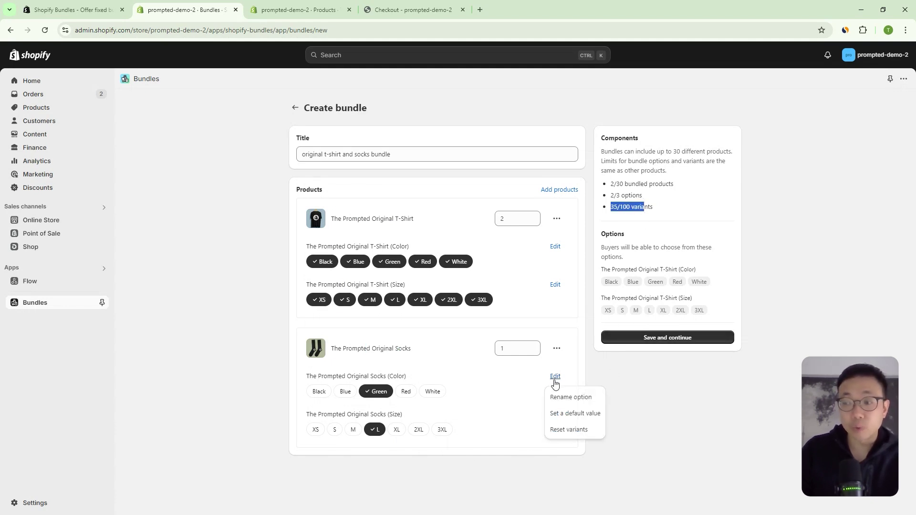
pyautogui.click(572, 398)
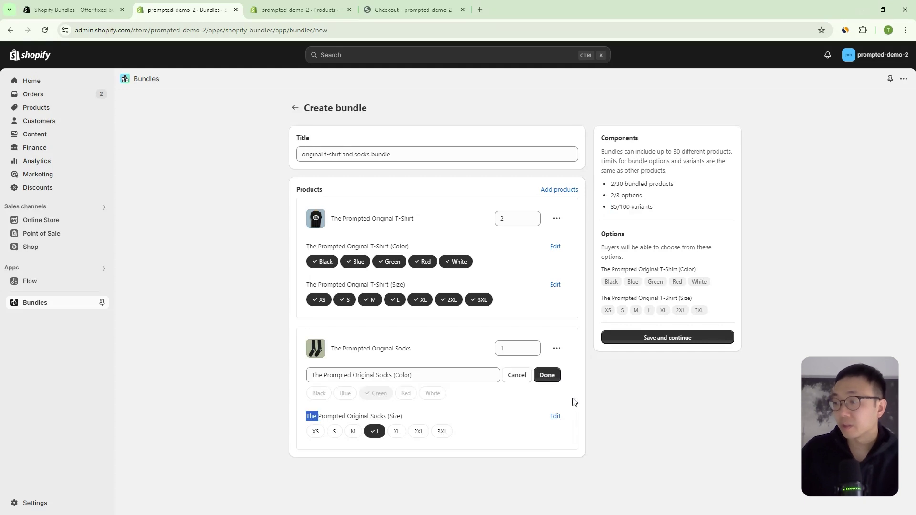
pyautogui.click(547, 374)
pyautogui.click(555, 376)
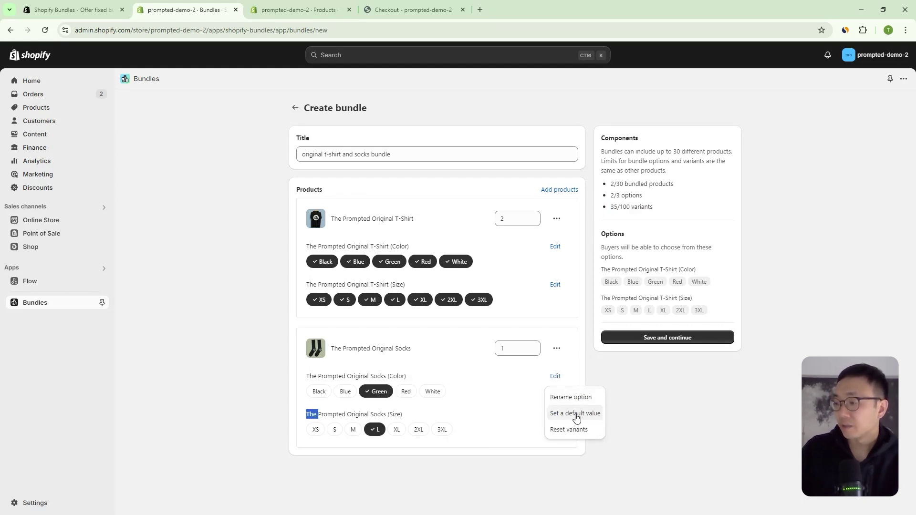
pyautogui.click(571, 429)
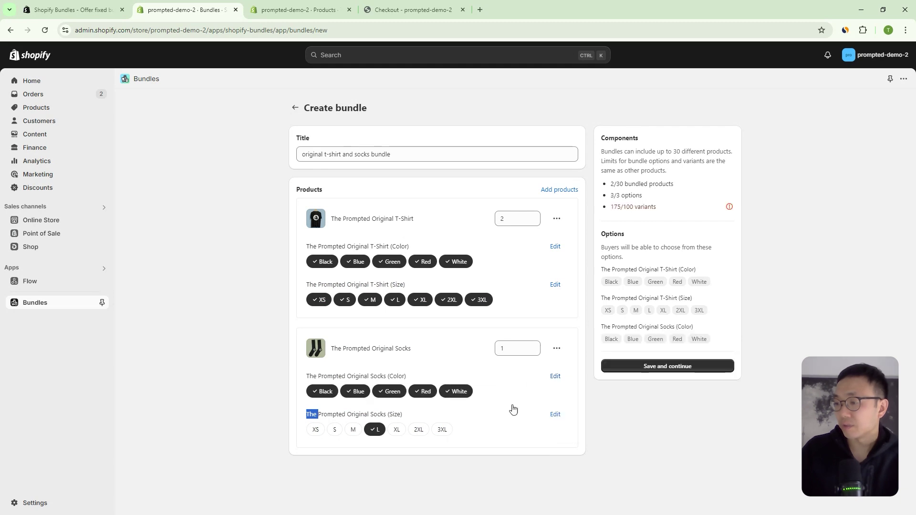
# Remove Black, White and Blue from The Prompted Original Socks' color choices and check the bundle's variant limit.
pyautogui.click(323, 392)
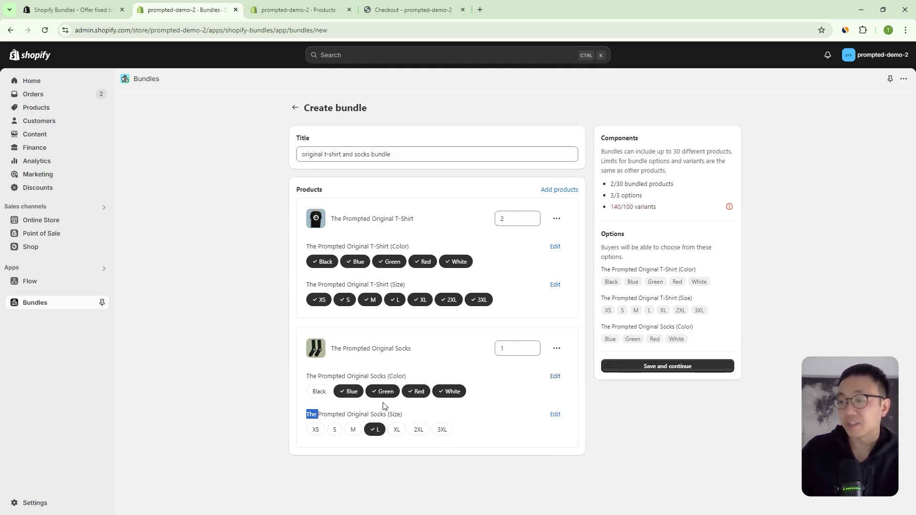
pyautogui.click(448, 392)
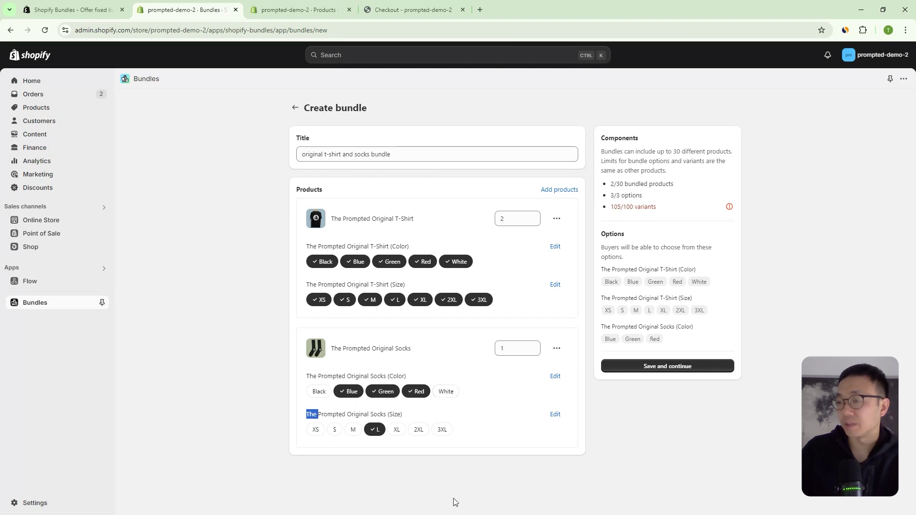
pyautogui.click(352, 393)
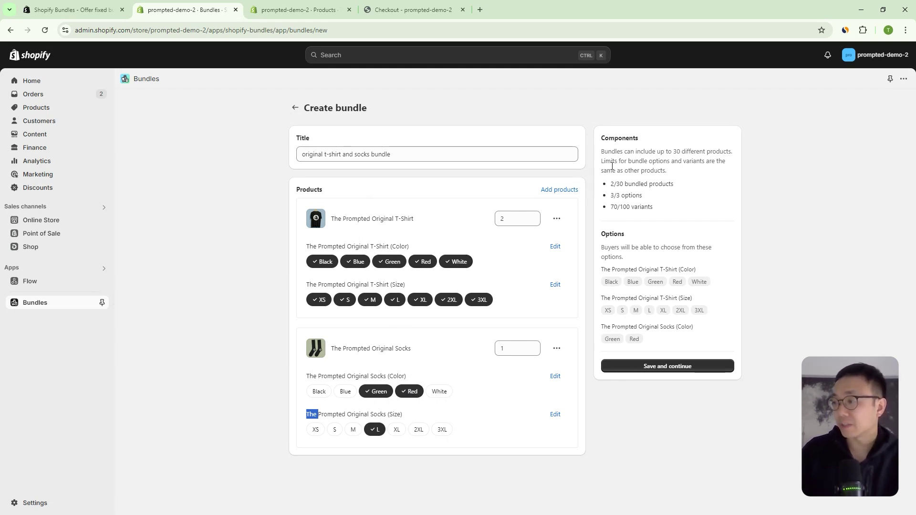
pyautogui.moveTo(610, 206); pyautogui.dragTo(649, 205)
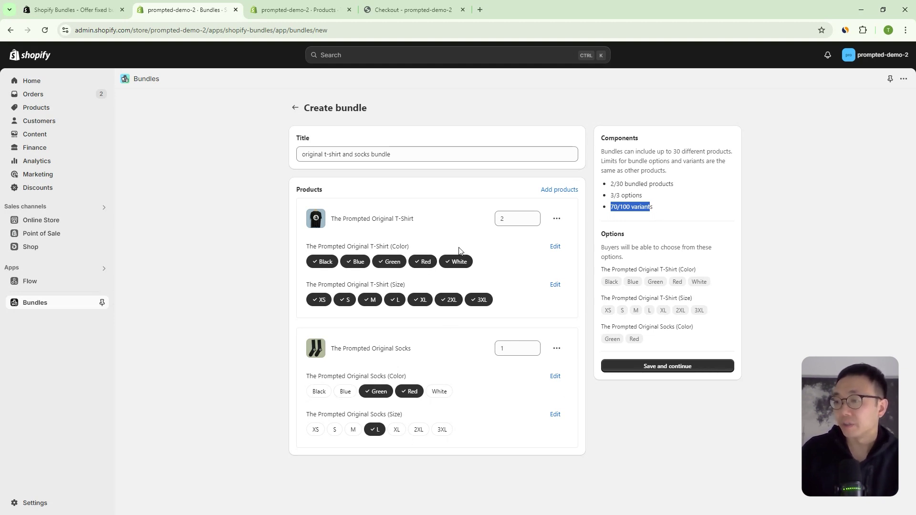
# Examine the option names for the t-shirt's color and size and the socks' color in the bundle setup.
pyautogui.moveTo(326, 249); pyautogui.dragTo(417, 250)
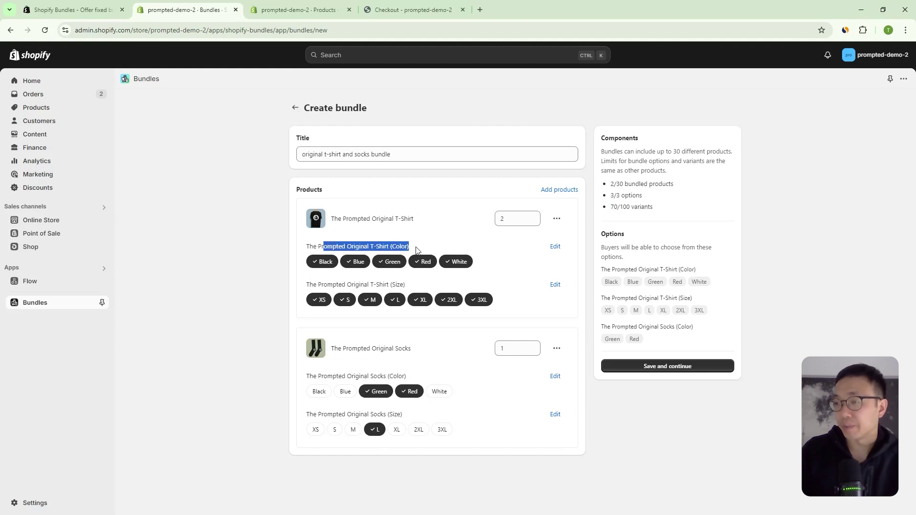
pyautogui.moveTo(308, 247); pyautogui.dragTo(395, 249)
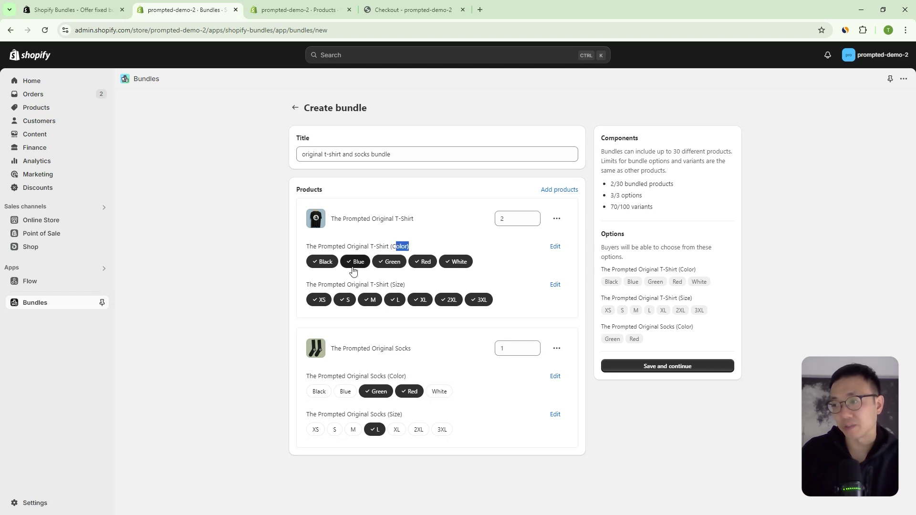
pyautogui.moveTo(317, 285); pyautogui.dragTo(424, 291)
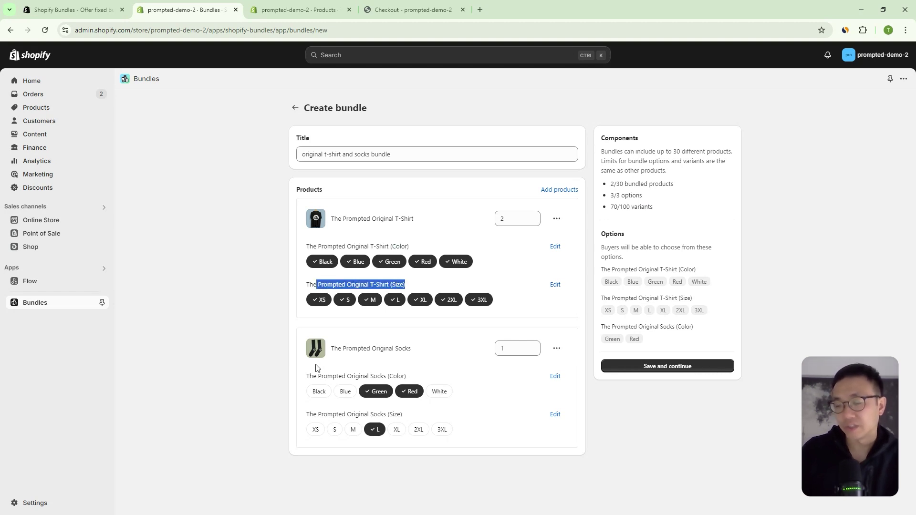
pyautogui.moveTo(319, 374); pyautogui.dragTo(427, 372)
# Return from the storefront checkout to The Prompted Original Hoodie (Bundle Demo) page and examine its title and option name.
pyautogui.click(426, 10)
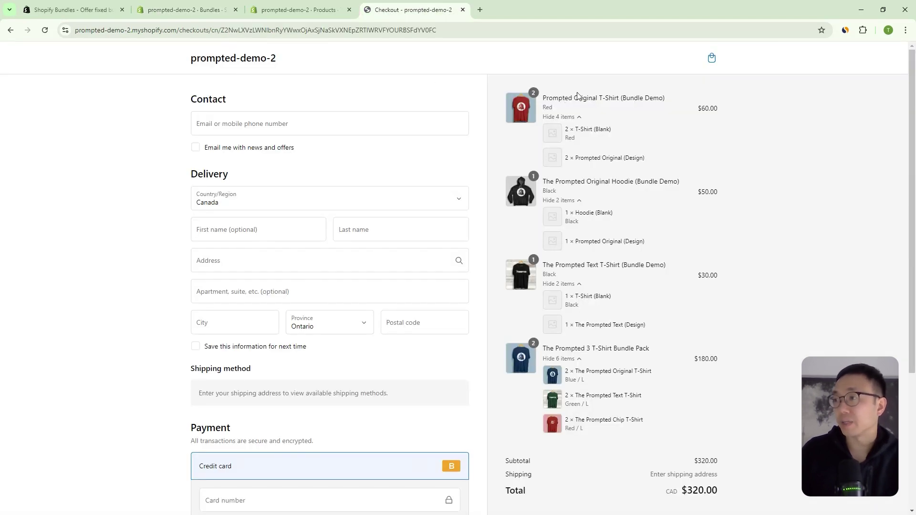
pyautogui.click(11, 30)
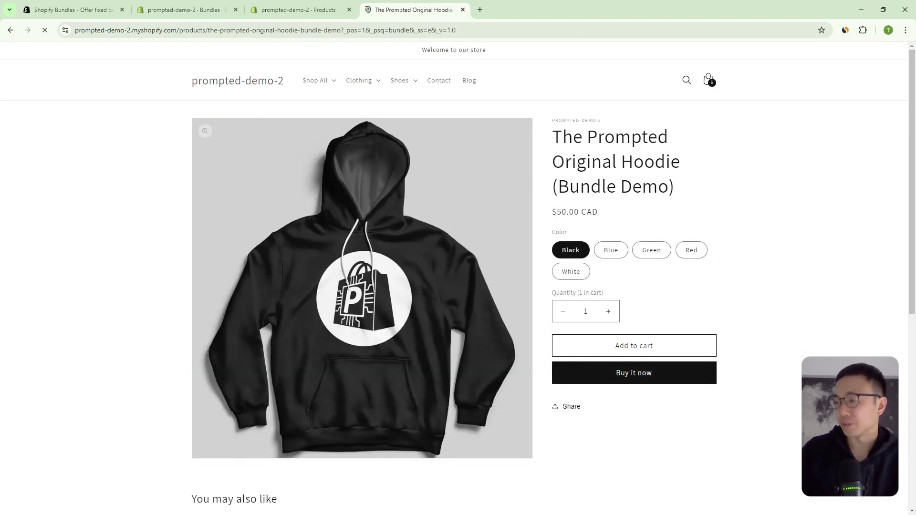
pyautogui.doubleClick(558, 231)
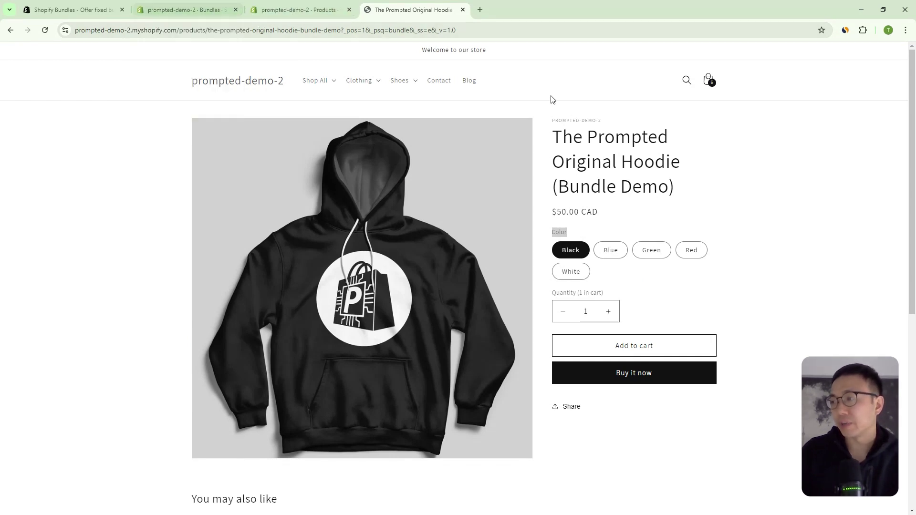
pyautogui.moveTo(555, 143); pyautogui.dragTo(622, 162)
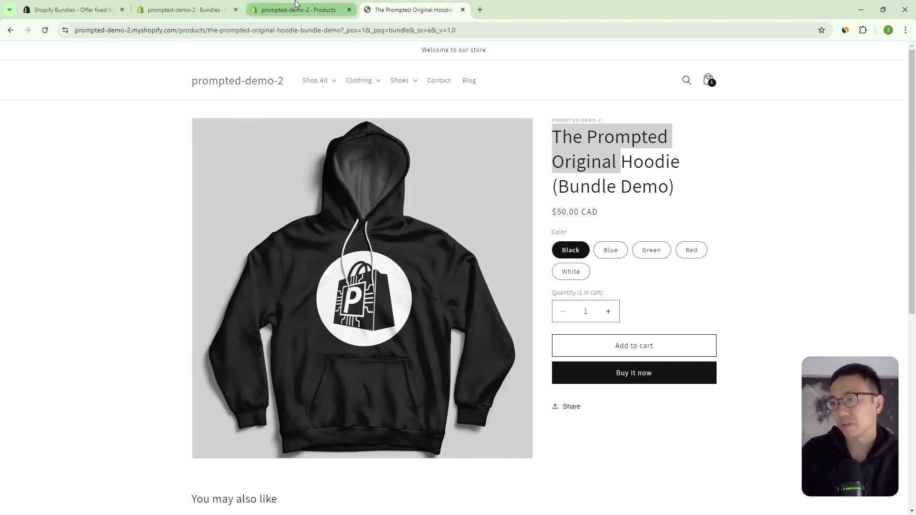
# Save the original t-shirt and socks bundle in the admin and review its product details, bundled products and variants.
pyautogui.click(186, 9)
pyautogui.click(658, 366)
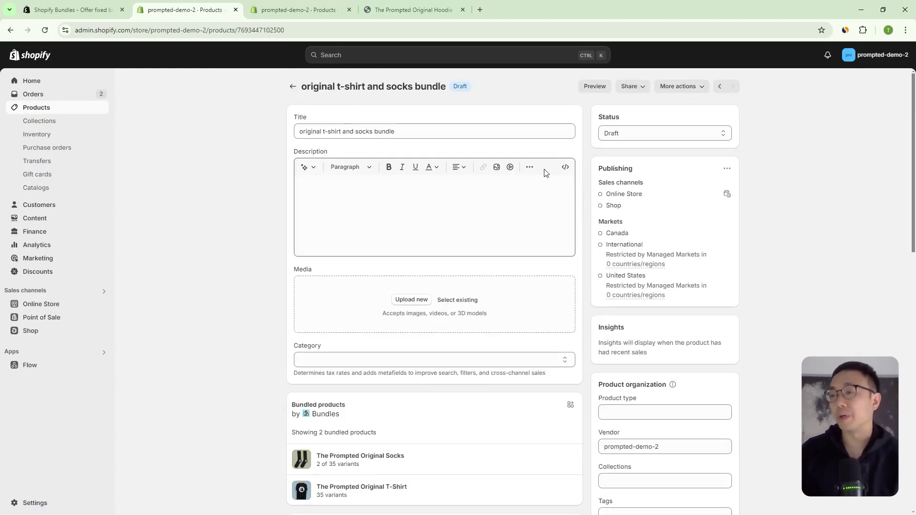
pyautogui.moveTo(913, 103); pyautogui.dragTo(883, 155)
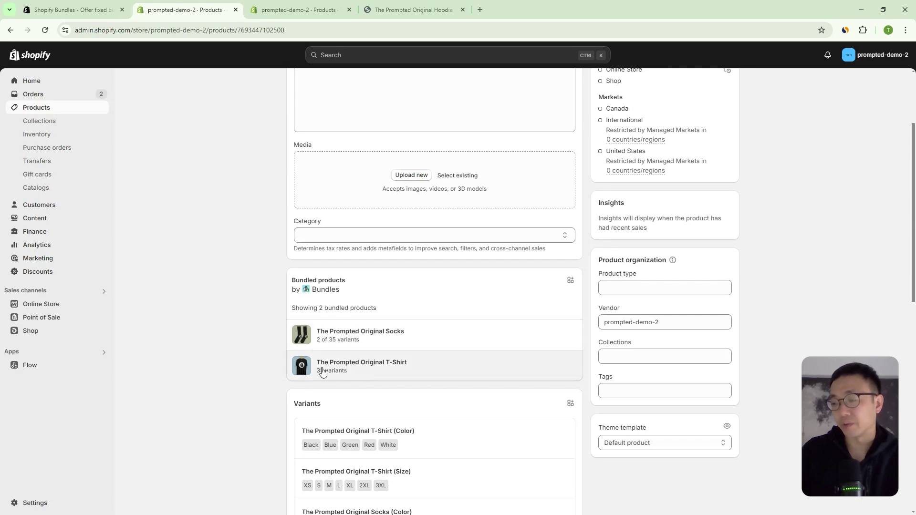
pyautogui.scroll(3, 231, 287)
pyautogui.click(368, 247)
pyautogui.scroll(-2, 471, 280)
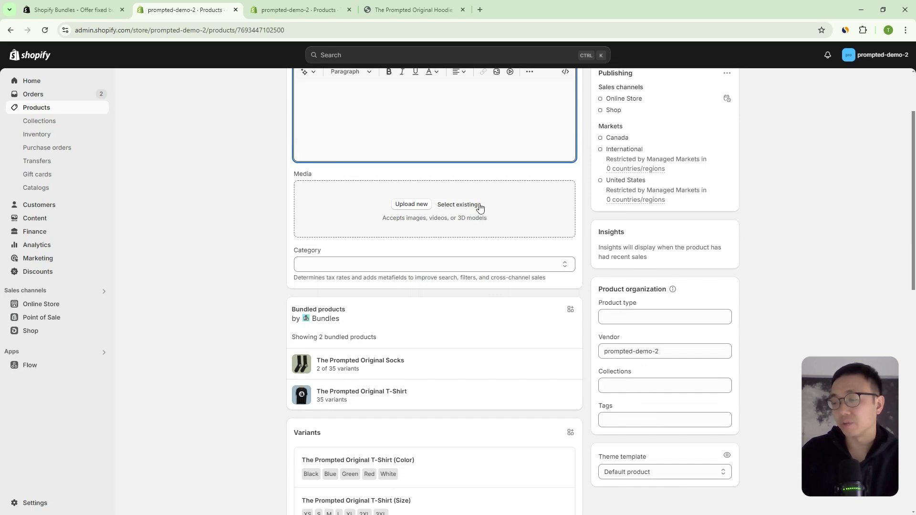
pyautogui.scroll(-8, 482, 209)
# Select the existing black, blue, green, red and white hanging t-shirt images for the bundle's media.
pyautogui.scroll(7, 479, 221)
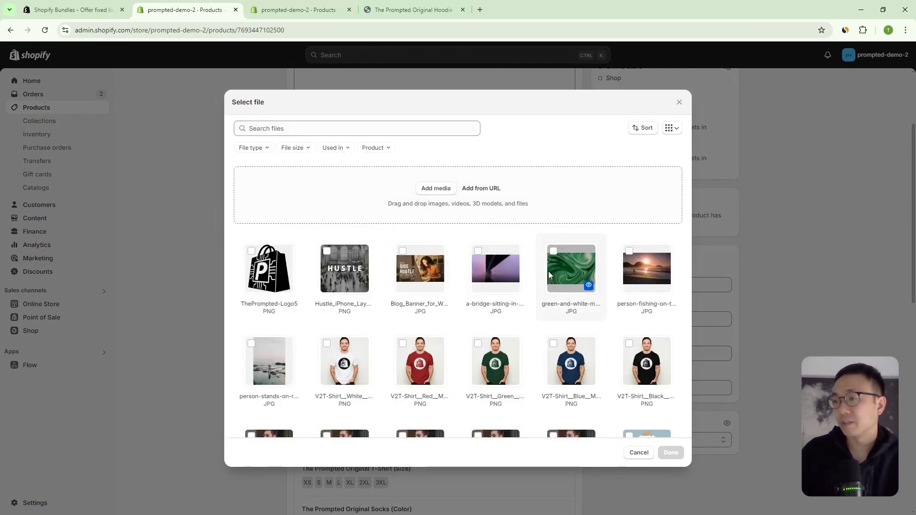
pyautogui.scroll(-5, 553, 258)
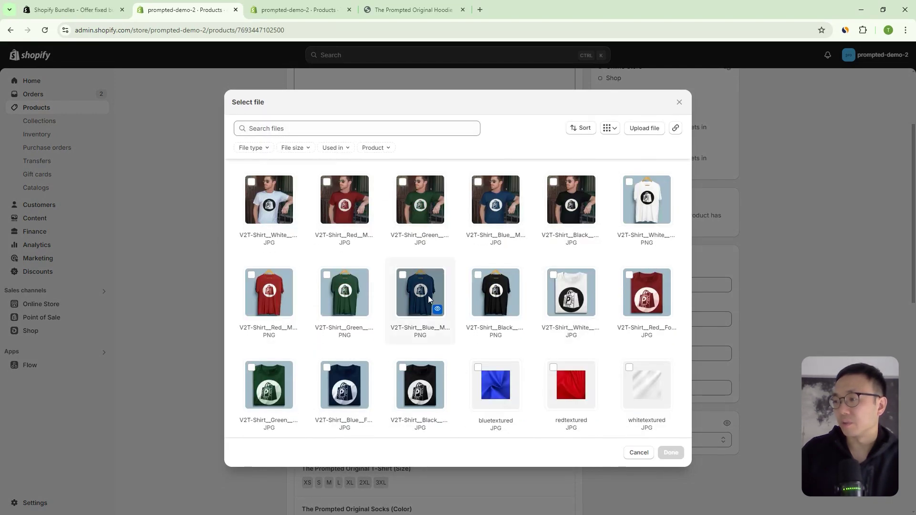
pyautogui.click(481, 280)
pyautogui.click(405, 286)
pyautogui.click(334, 285)
pyautogui.click(260, 288)
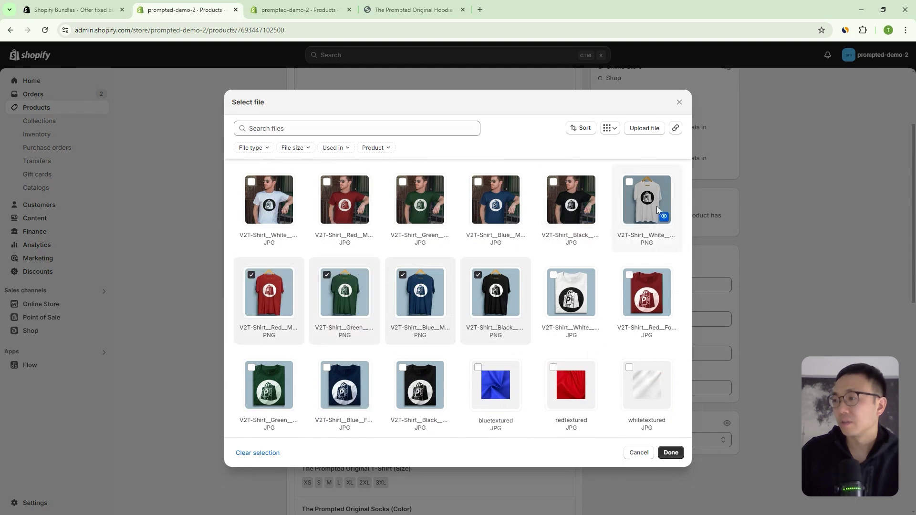
pyautogui.scroll(-3, 544, 291)
# Search the files for "socks", select the green and red Design1 sock images, and add all selected images to the bundle's media.
pyautogui.scroll(-5, 543, 292)
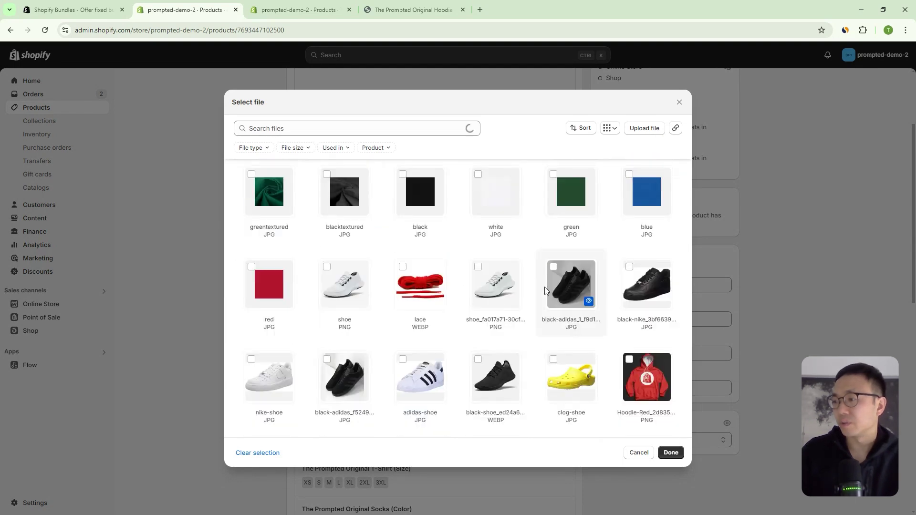
pyautogui.click(353, 128)
pyautogui.write('sooc')
pyautogui.press('BackSpace')
pyautogui.press('BackSpace')
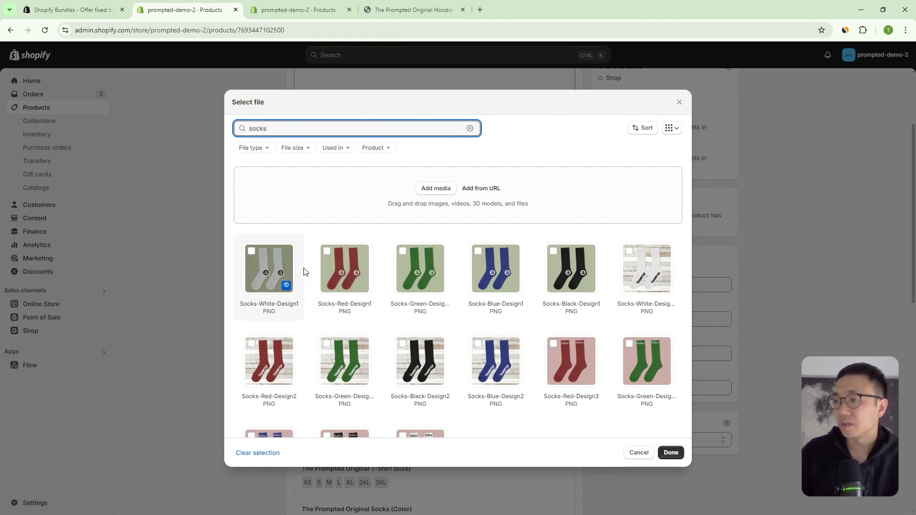
pyautogui.click(331, 256)
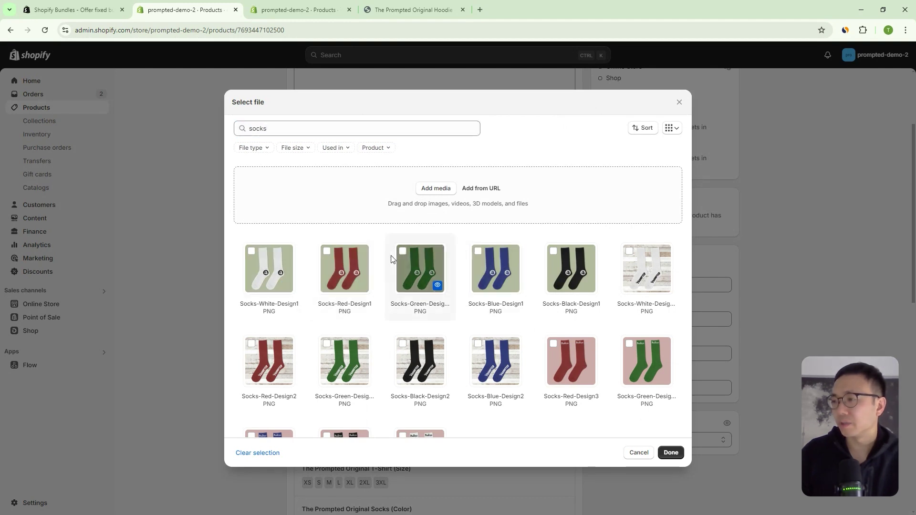
pyautogui.click(402, 251)
pyautogui.click(327, 251)
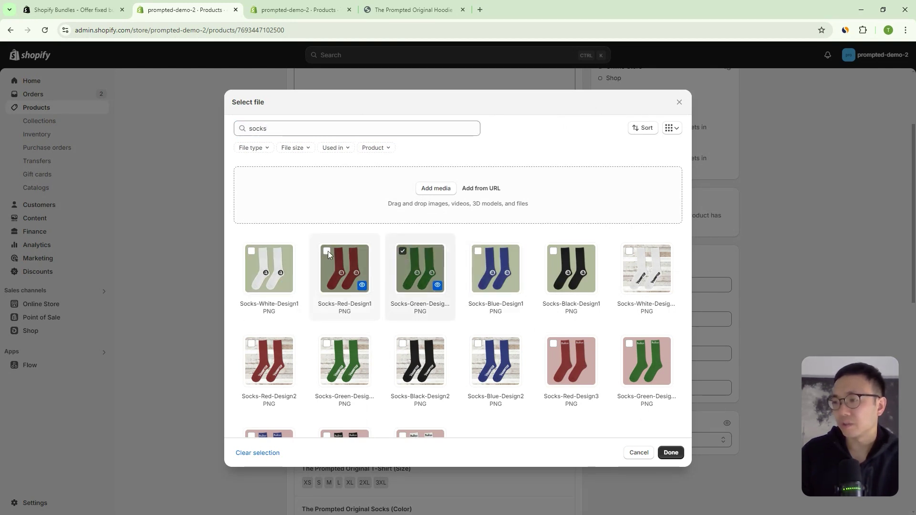
pyautogui.click(671, 453)
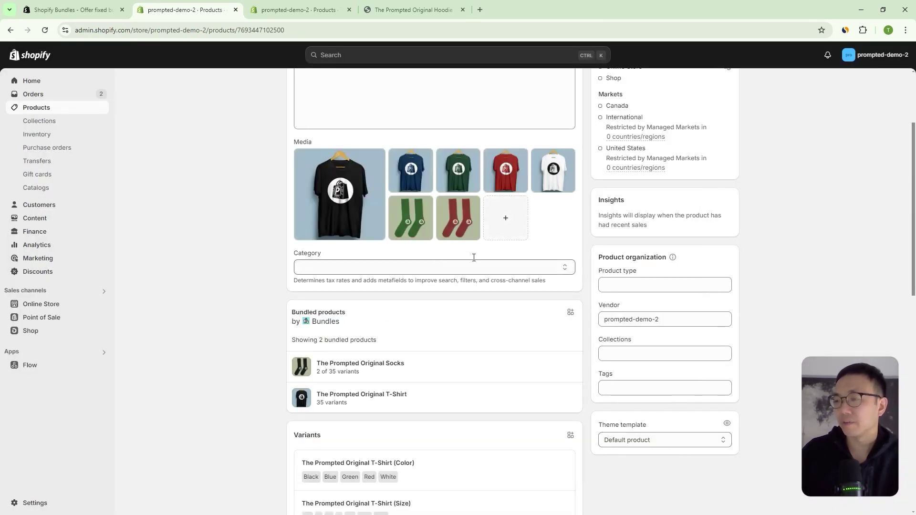
# Set the bundle product's status to Active and save the product.
pyautogui.scroll(-1, 484, 360)
pyautogui.scroll(2, 505, 261)
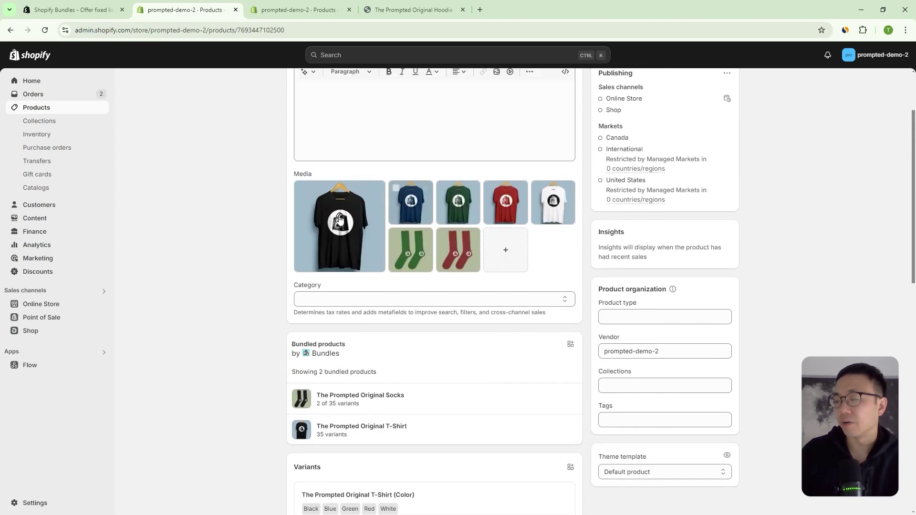
pyautogui.scroll(2, 607, 274)
pyautogui.scroll(-3, 599, 266)
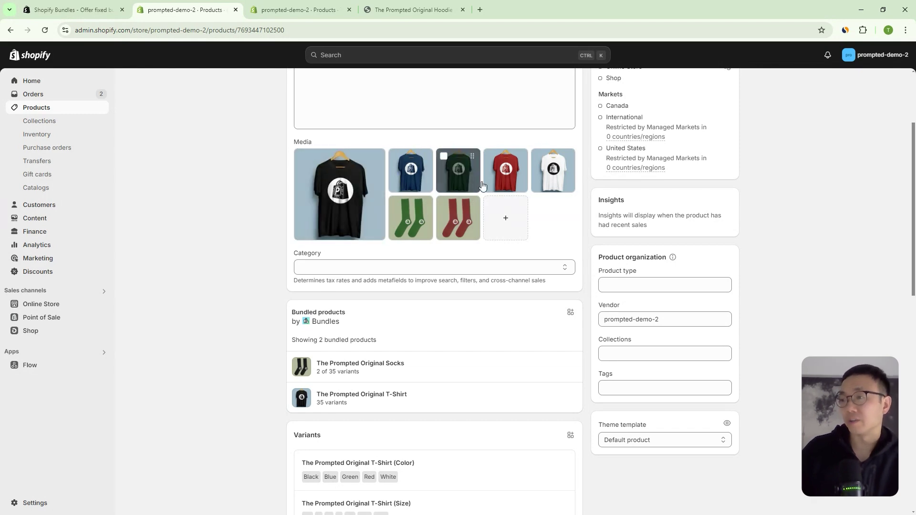
pyautogui.scroll(-2, 631, 236)
pyautogui.scroll(5, 671, 184)
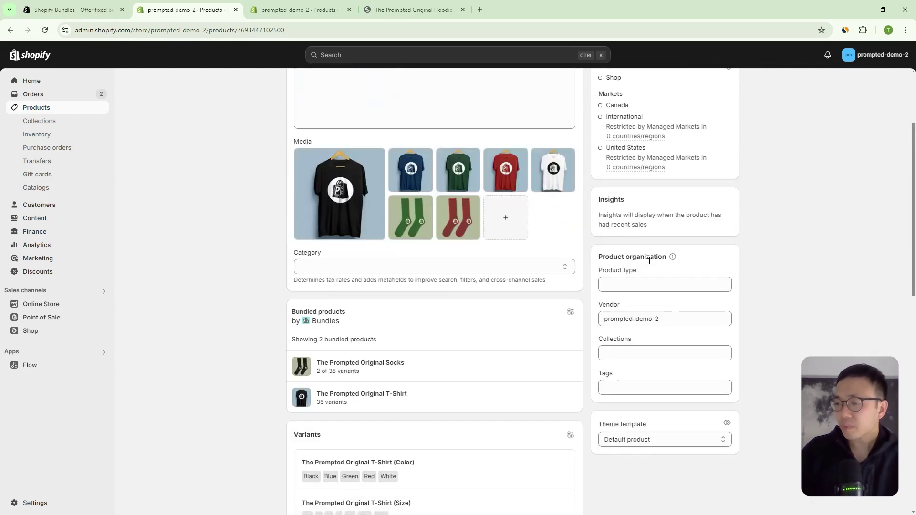
pyautogui.scroll(-2, 704, 213)
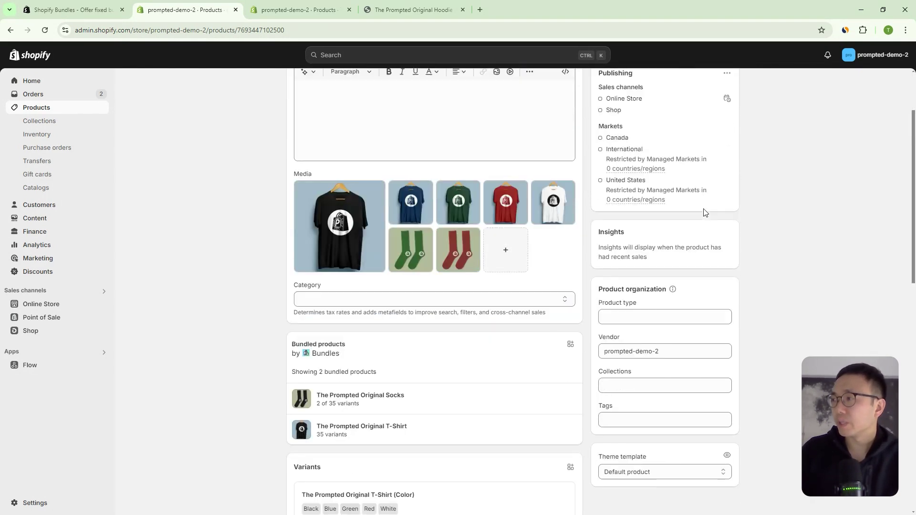
pyautogui.scroll(3, 578, 284)
pyautogui.click(649, 101)
pyautogui.click(650, 112)
pyautogui.click(596, 55)
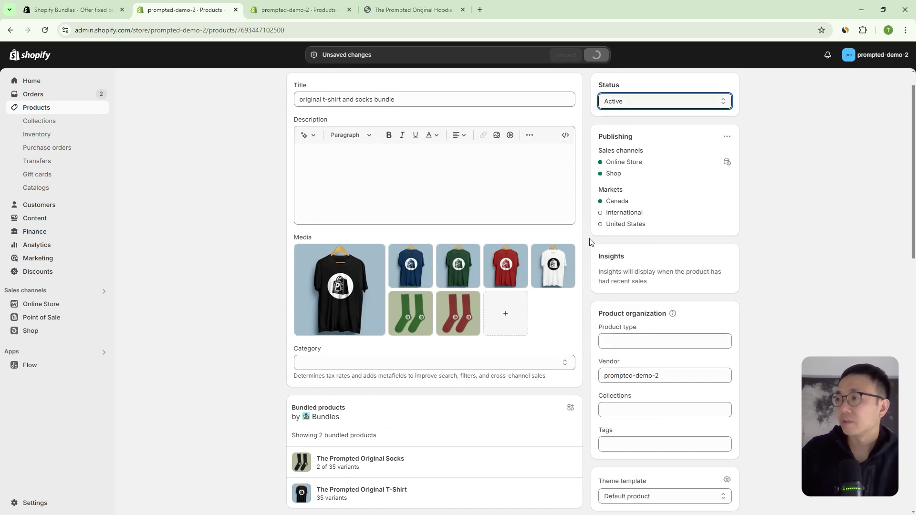
# Review the saved bundle's products and variants, and open its storefront preview.
pyautogui.scroll(-2, 628, 175)
pyautogui.scroll(-2, 562, 270)
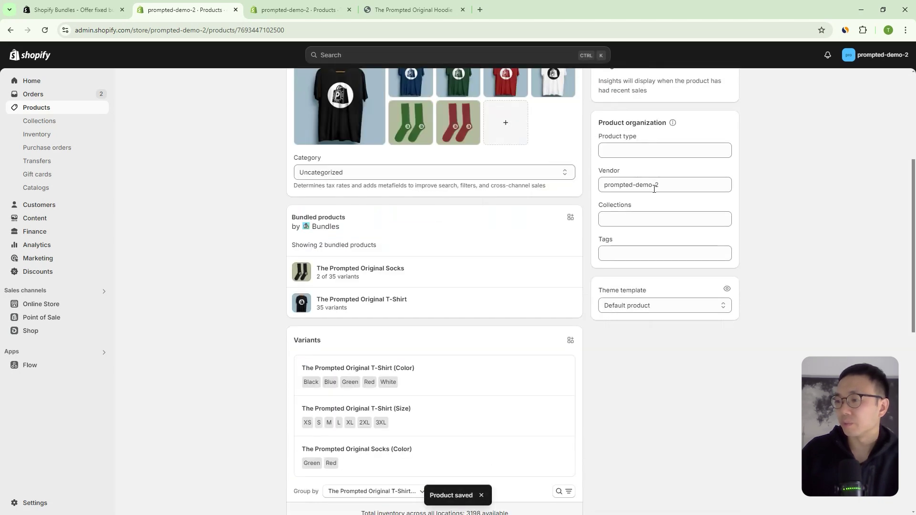
pyautogui.scroll(3, 662, 244)
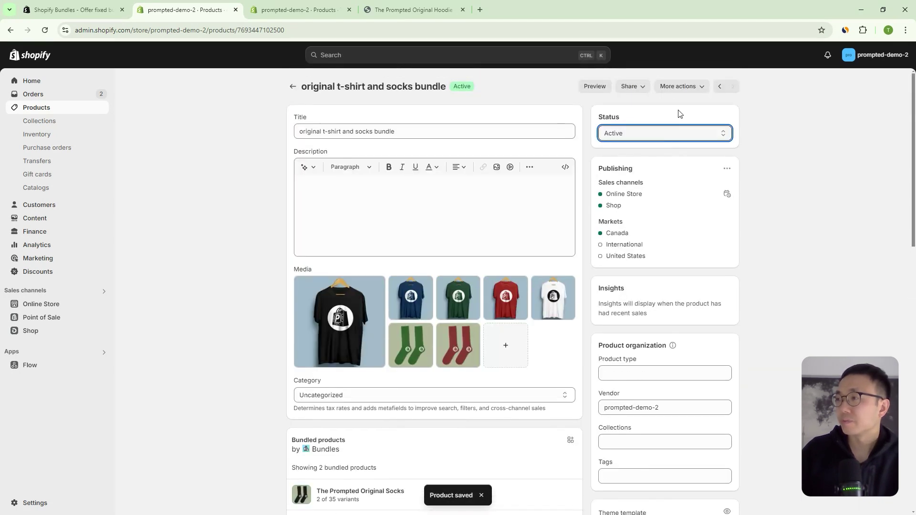
pyautogui.click(592, 86)
# Examine the t-shirt color, t-shirt size and socks color option names in the preview, and return to the bundle's admin page.
pyautogui.moveTo(552, 208); pyautogui.dragTo(644, 208)
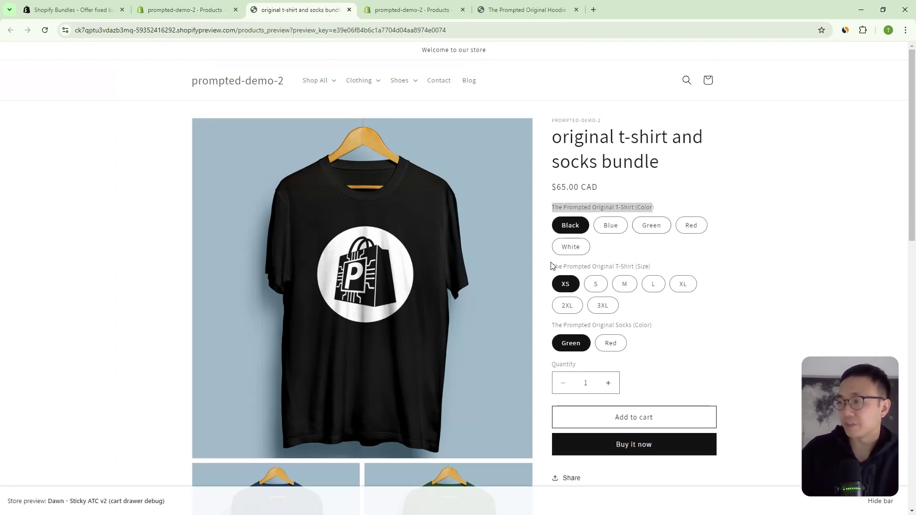
pyautogui.moveTo(550, 266); pyautogui.dragTo(650, 260)
pyautogui.moveTo(562, 207); pyautogui.dragTo(668, 216)
pyautogui.moveTo(555, 266); pyautogui.dragTo(663, 265)
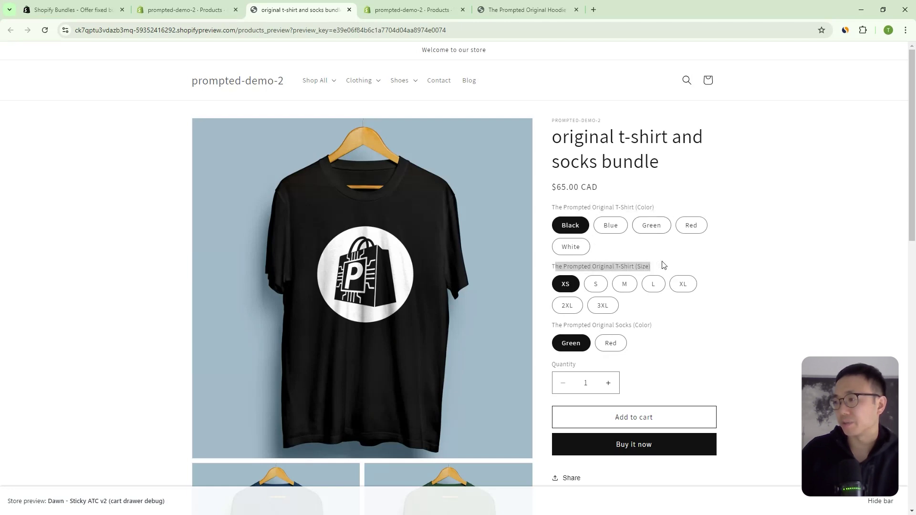
pyautogui.moveTo(562, 325); pyautogui.dragTo(671, 323)
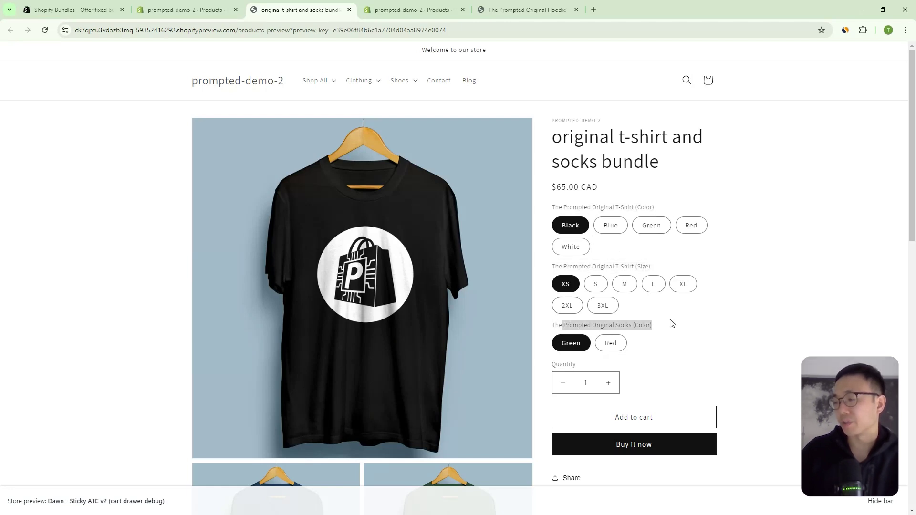
pyautogui.click(660, 267)
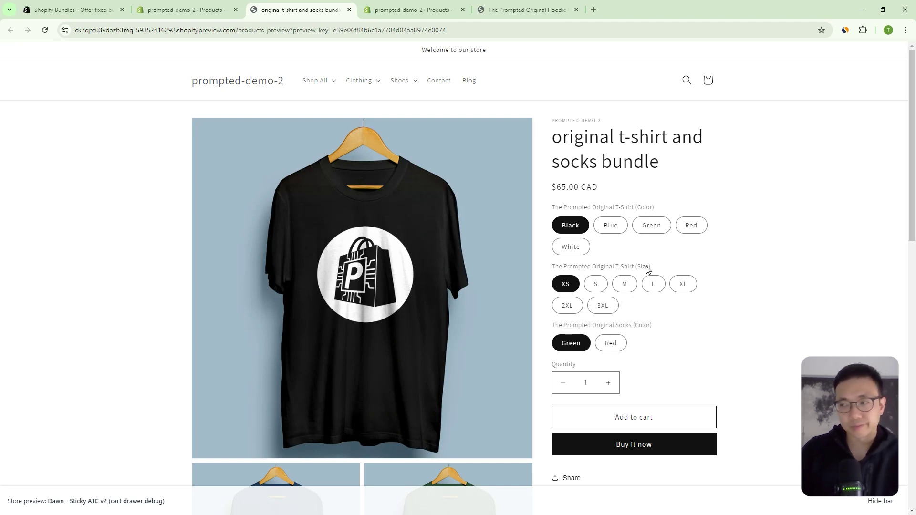
pyautogui.moveTo(647, 269); pyautogui.dragTo(555, 273)
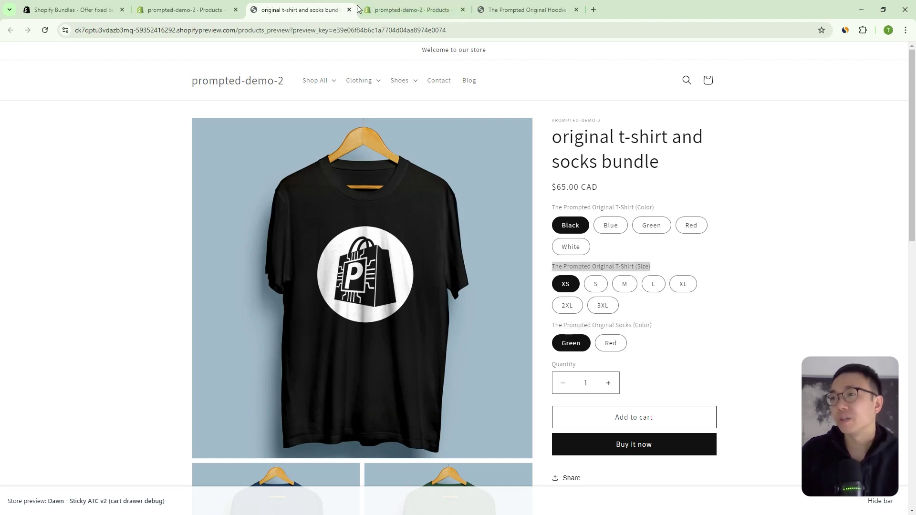
pyautogui.click(205, 11)
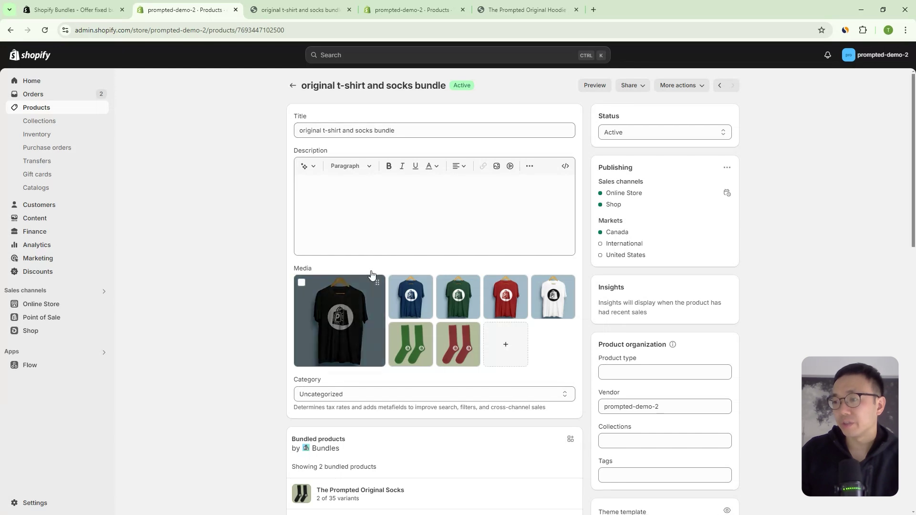
# Check the option names in the bundle product's variants, and open the original t-shirt and socks bundle in the Bundles app.
pyautogui.scroll(-8, 492, 348)
pyautogui.scroll(-1, 348, 319)
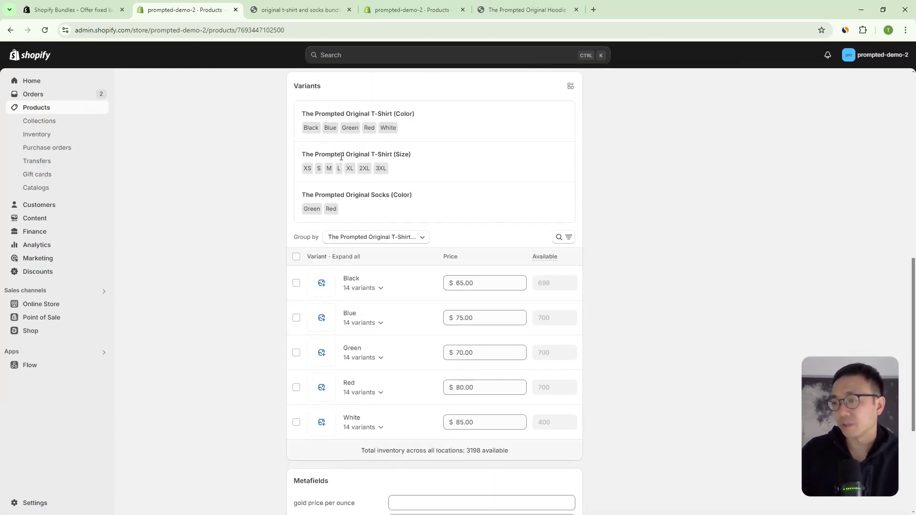
pyautogui.moveTo(335, 114); pyautogui.dragTo(419, 113)
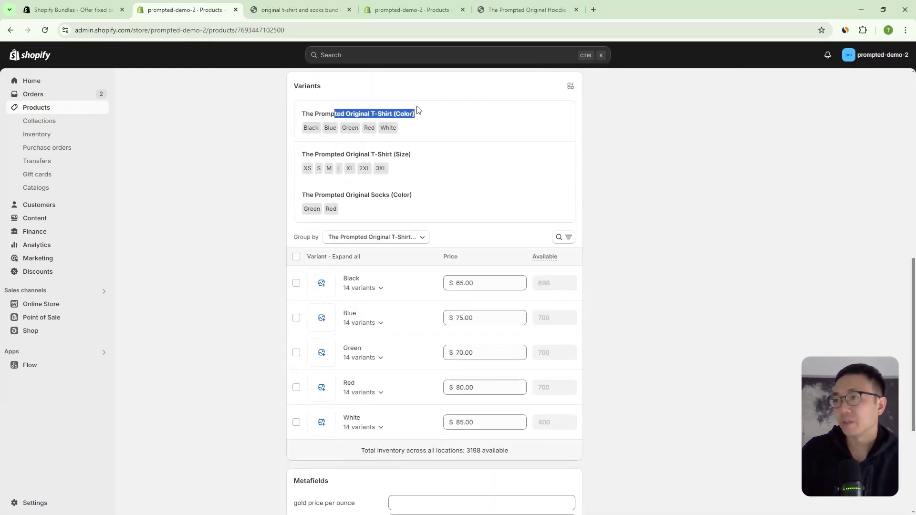
pyautogui.scroll(1, 576, 101)
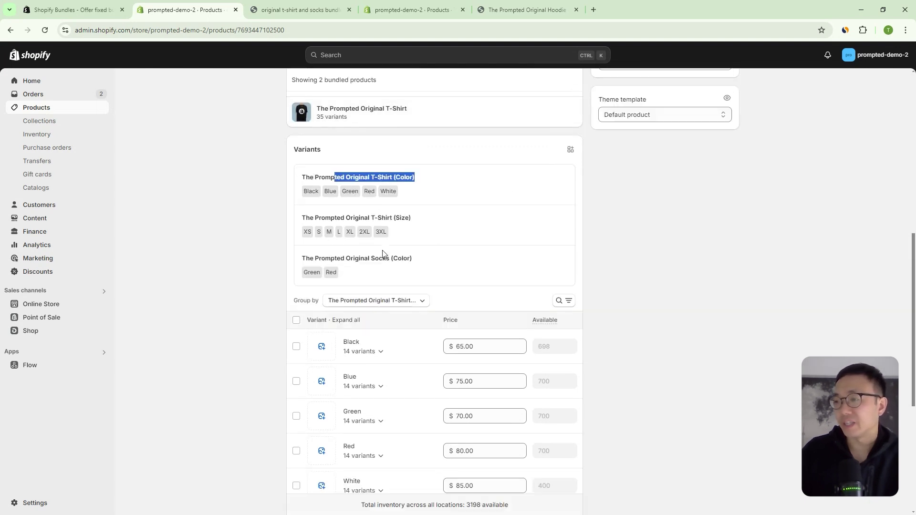
pyautogui.scroll(1, 401, 186)
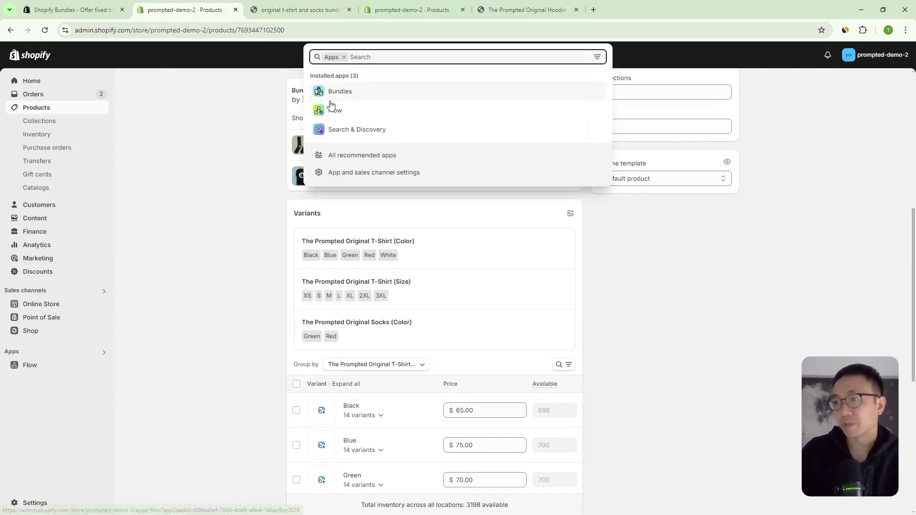
pyautogui.click(342, 94)
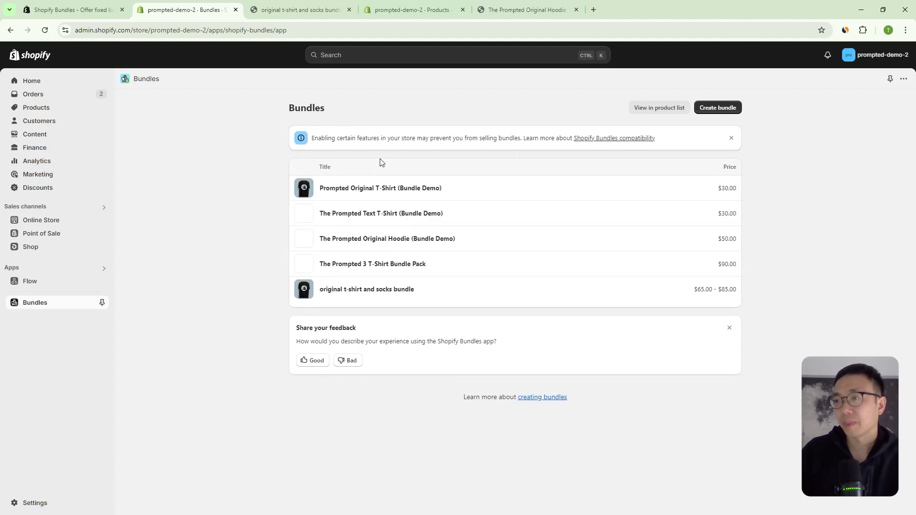
pyautogui.click(374, 295)
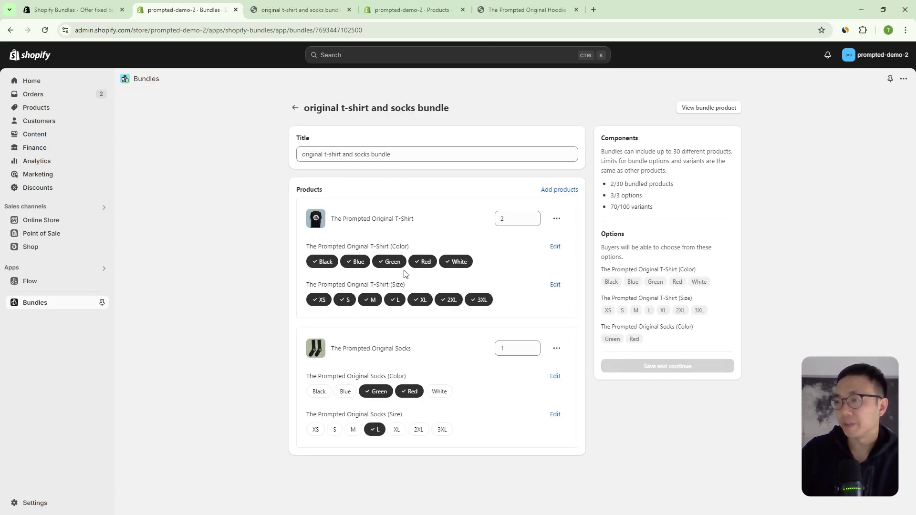
# Rename the t-shirt's color option to "T-Shirt Color" in the bundle.
pyautogui.click(554, 247)
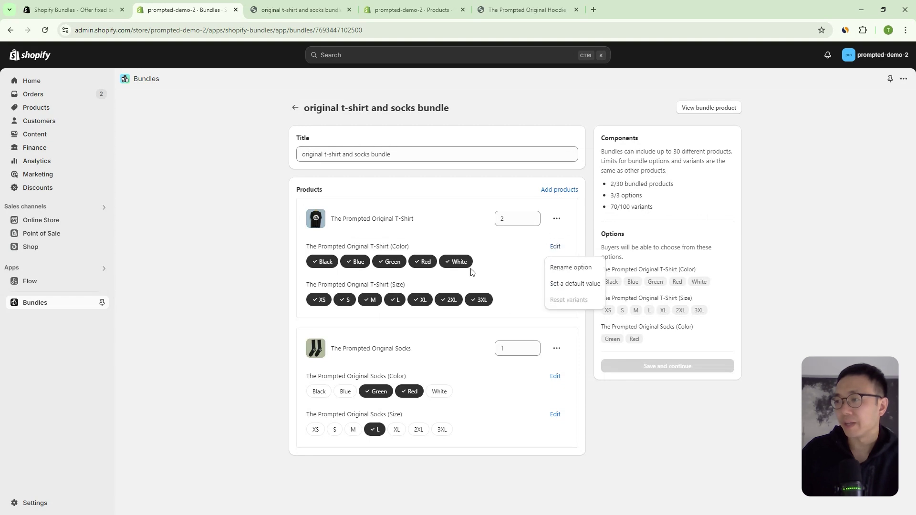
pyautogui.click(574, 267)
pyautogui.moveTo(434, 248); pyautogui.dragTo(310, 259)
pyautogui.click(308, 246)
pyautogui.hotkey('ctrl', 'a')
pyautogui.write('T-Sh')
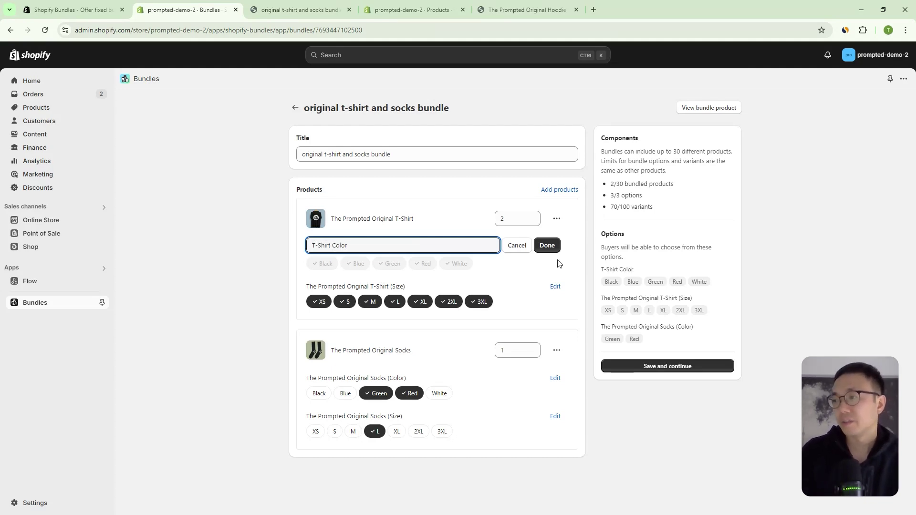
pyautogui.click(547, 245)
# Rename the t-shirt's size option to "T-Shirt Size" in the bundle.
pyautogui.click(553, 285)
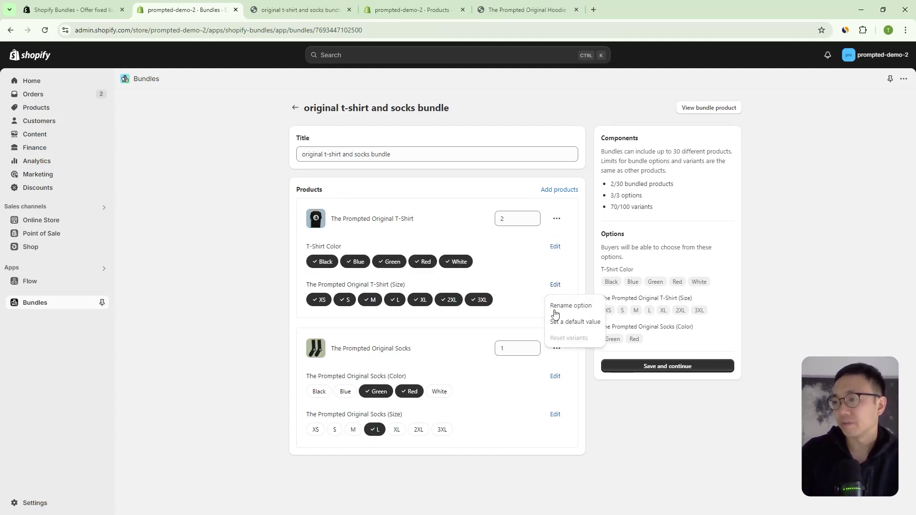
pyautogui.click(563, 306)
pyautogui.hotkey('ctrl', 'a')
pyautogui.write('T-Shir')
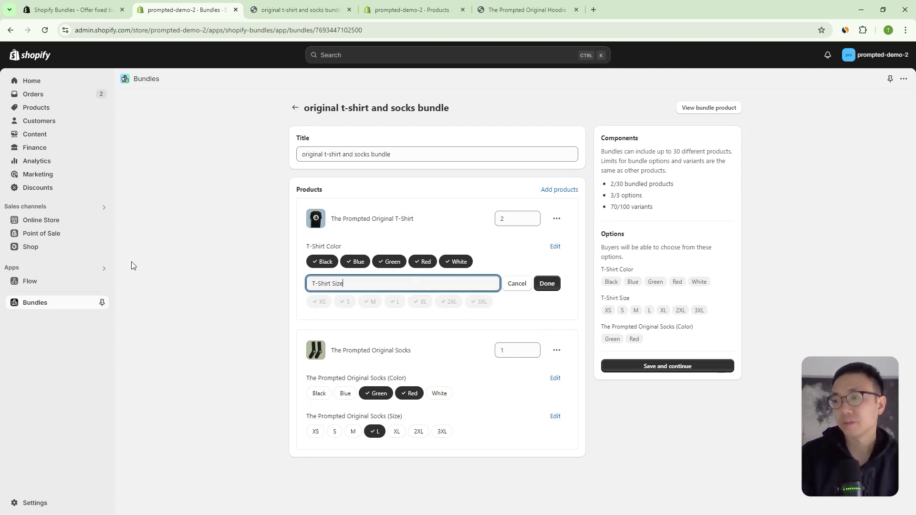
pyautogui.click(547, 283)
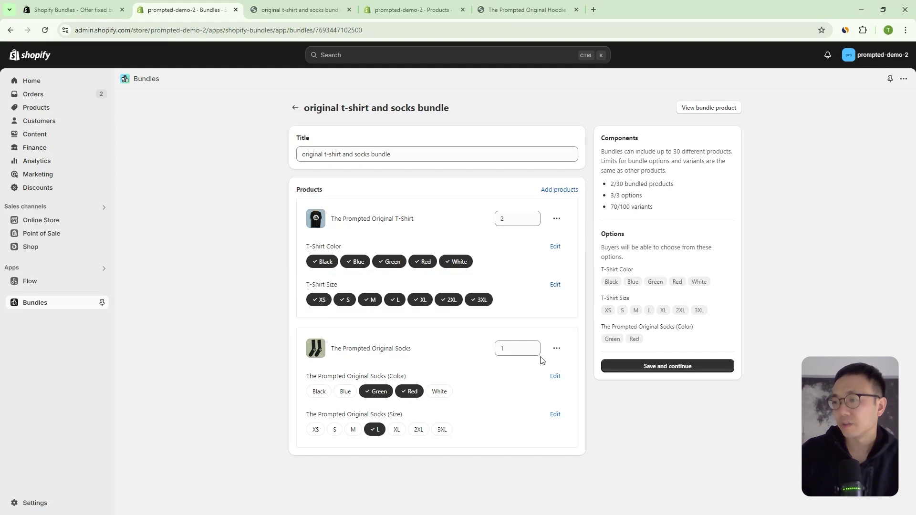
# Rename the socks' color option to "Sock Color" in the bundle.
pyautogui.click(555, 378)
pyautogui.click(563, 395)
pyautogui.hotkey('ctrl', 'a')
pyautogui.press('BackSpace')
pyautogui.write('Sock')
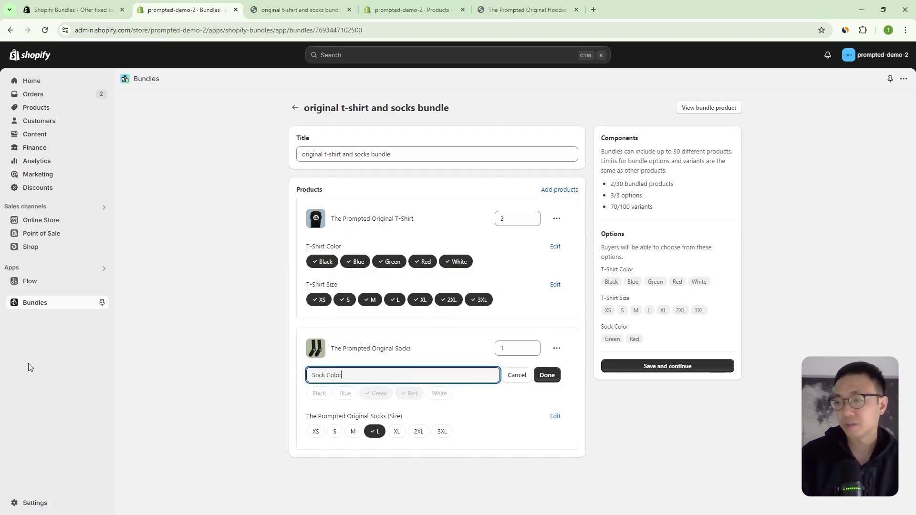
pyautogui.click(537, 378)
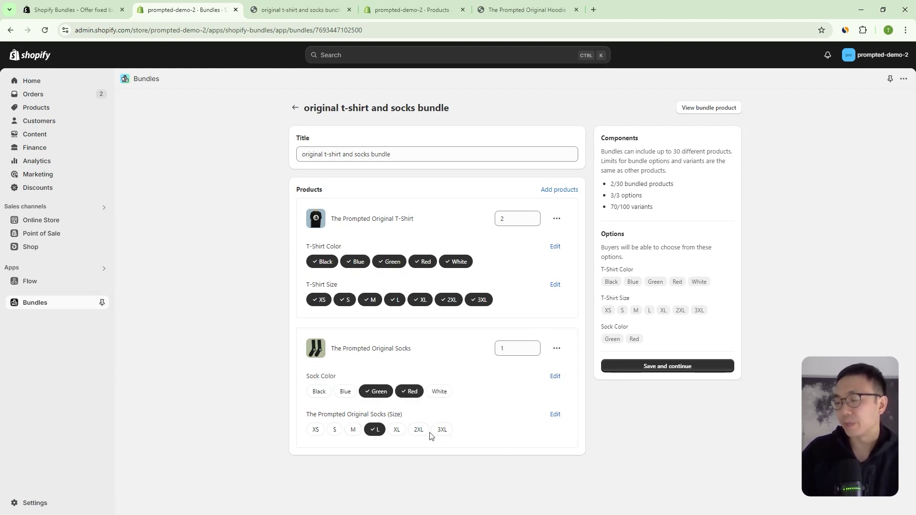
# Check the socks' size option, and save the bundle with its renamed options.
pyautogui.moveTo(407, 418); pyautogui.dragTo(309, 428)
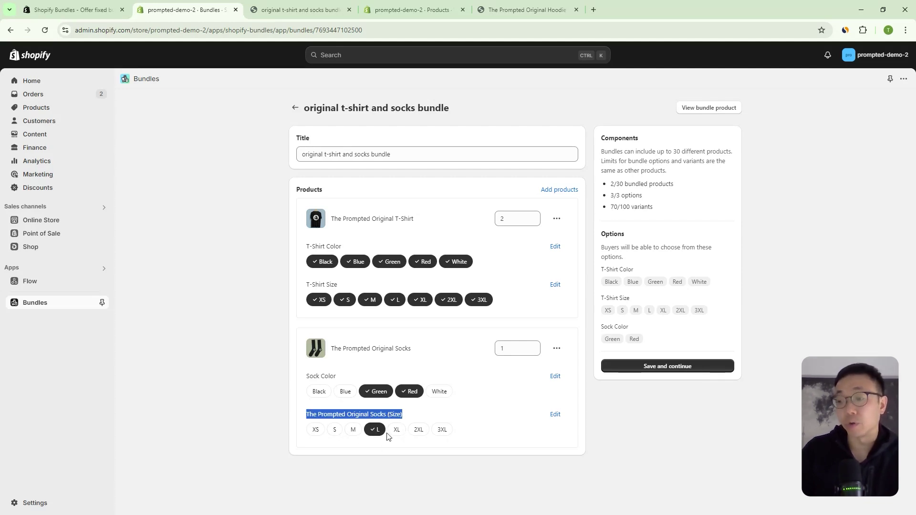
pyautogui.click(301, 9)
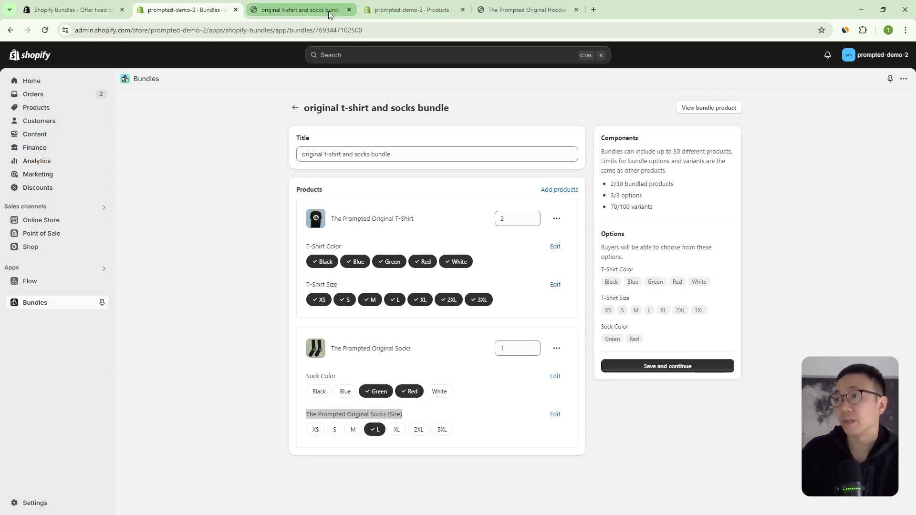
pyautogui.click(213, 8)
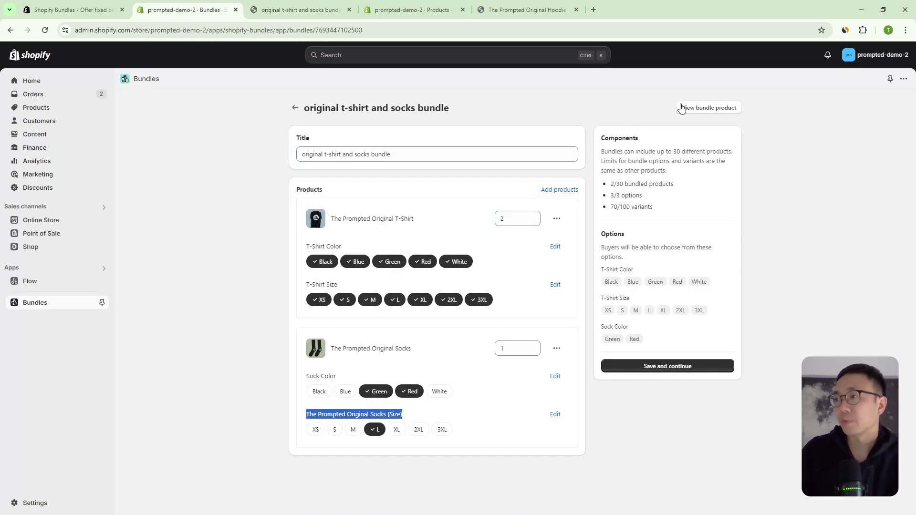
pyautogui.click(682, 367)
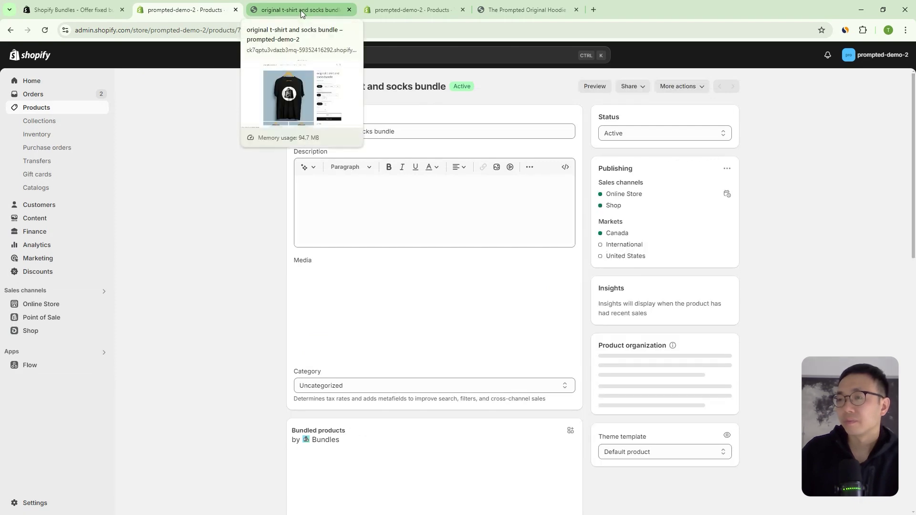
# Reload the bundle's storefront preview and examine the t-shirt color, t-shirt size and sock color option names.
pyautogui.click(300, 10)
pyautogui.click(45, 31)
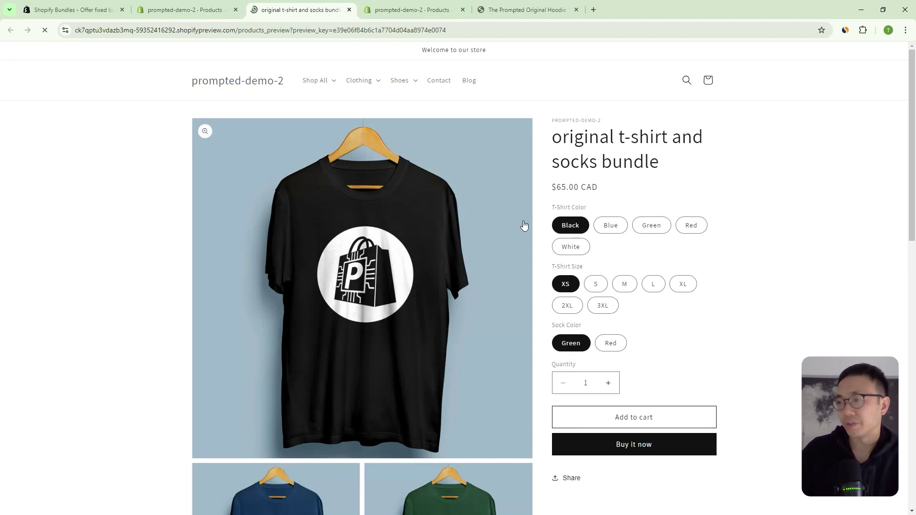
pyautogui.moveTo(554, 207); pyautogui.dragTo(597, 207)
pyautogui.moveTo(558, 267); pyautogui.dragTo(620, 327)
pyautogui.click(798, 336)
# Add the Black, XS, Green bundle to the preview's cart, check its listed options, and try to check out.
pyautogui.click(687, 416)
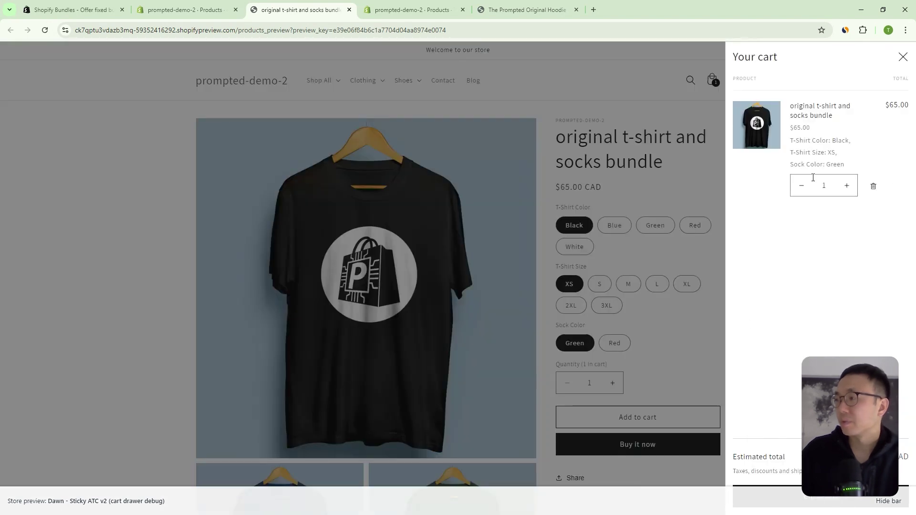
pyautogui.moveTo(792, 141); pyautogui.dragTo(841, 165)
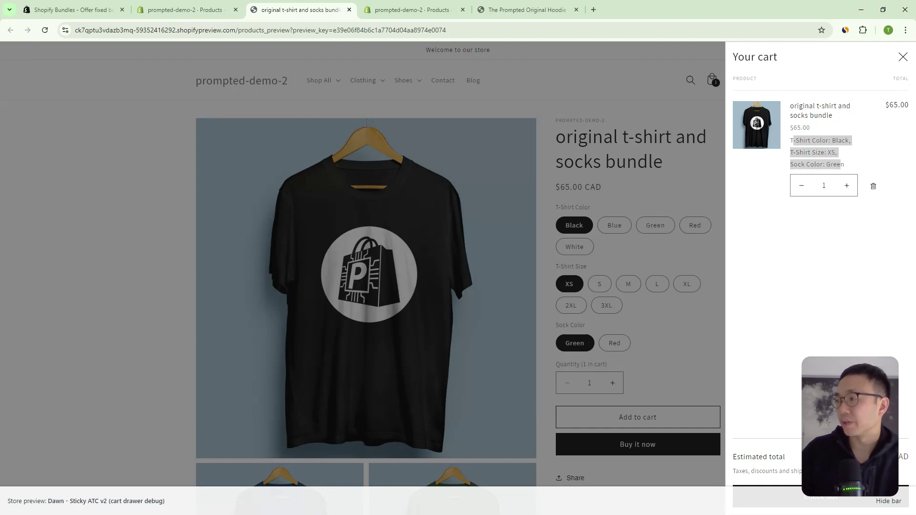
pyautogui.click(885, 500)
pyautogui.click(820, 497)
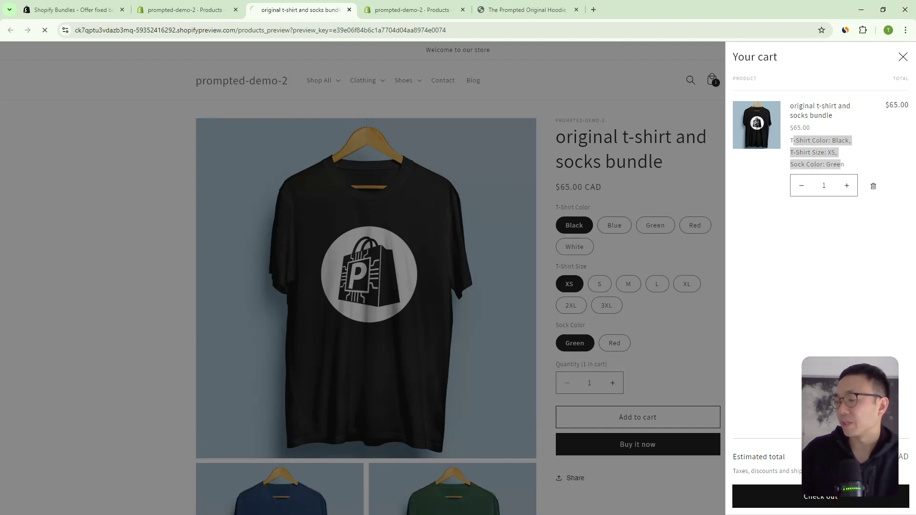
# Close the preview, search the live storefront for "t-shirt socks", and open the original t-shirt and socks bundle.
pyautogui.click(349, 10)
pyautogui.click(419, 10)
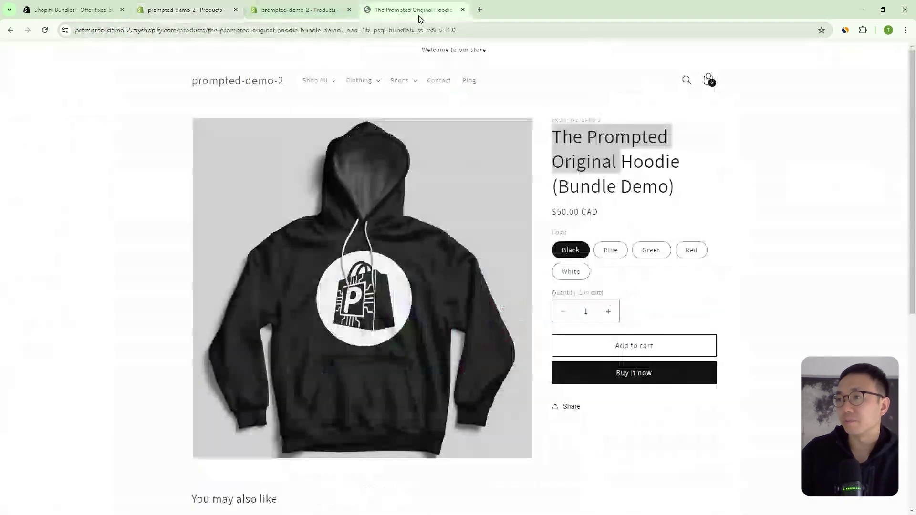
pyautogui.click(686, 80)
pyautogui.write('t-shirt socks')
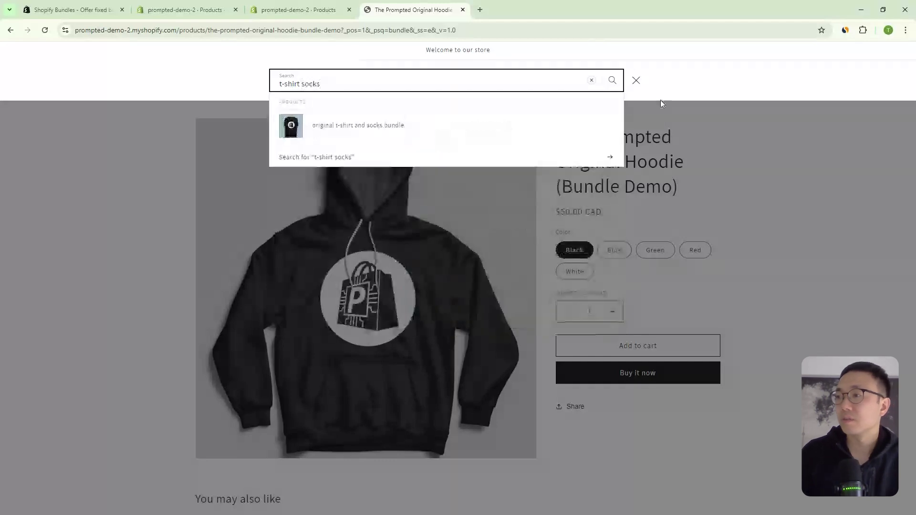
pyautogui.click(361, 127)
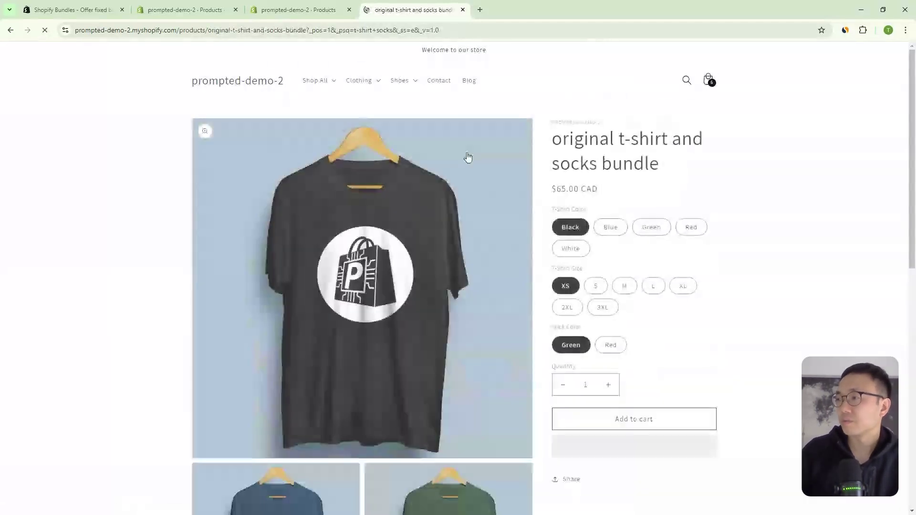
# Add the Black, XS, Green bundle to the cart, proceed to checkout, and review the bundled items in the order summary.
pyautogui.click(655, 416)
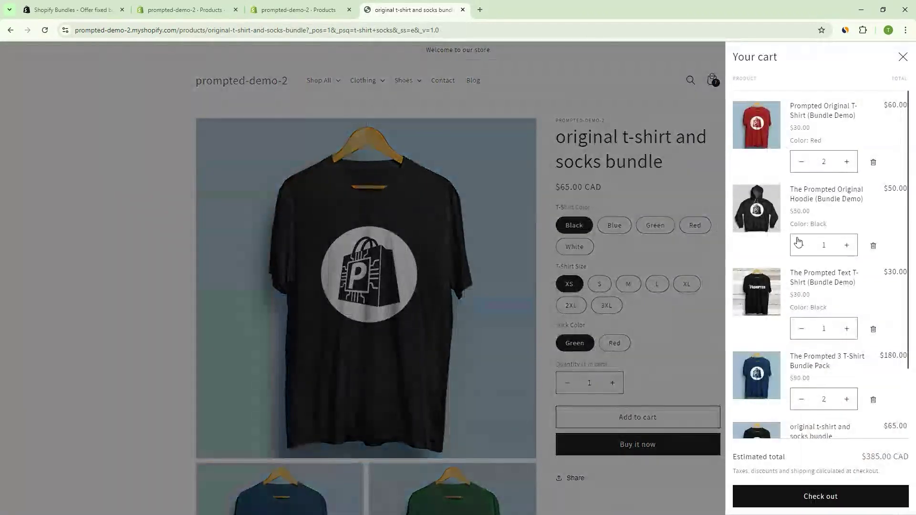
pyautogui.scroll(-3, 797, 241)
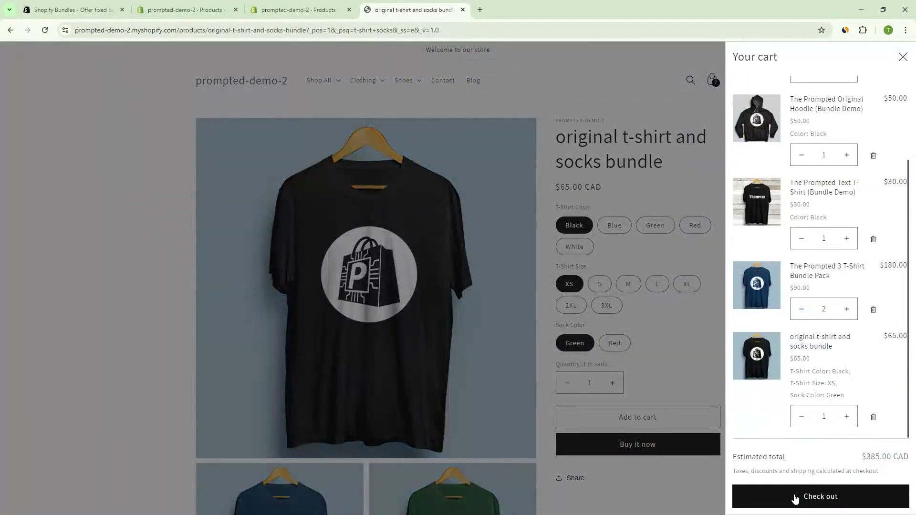
pyautogui.click(827, 495)
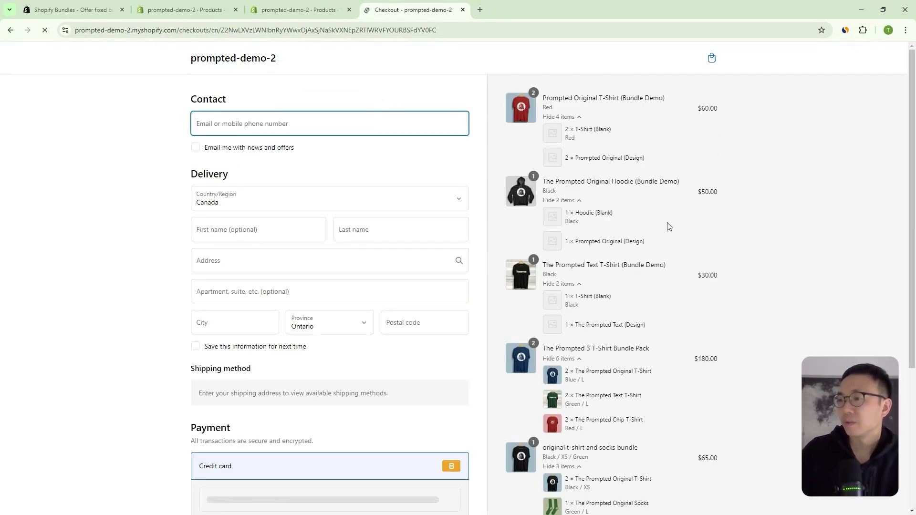
pyautogui.scroll(-4, 666, 223)
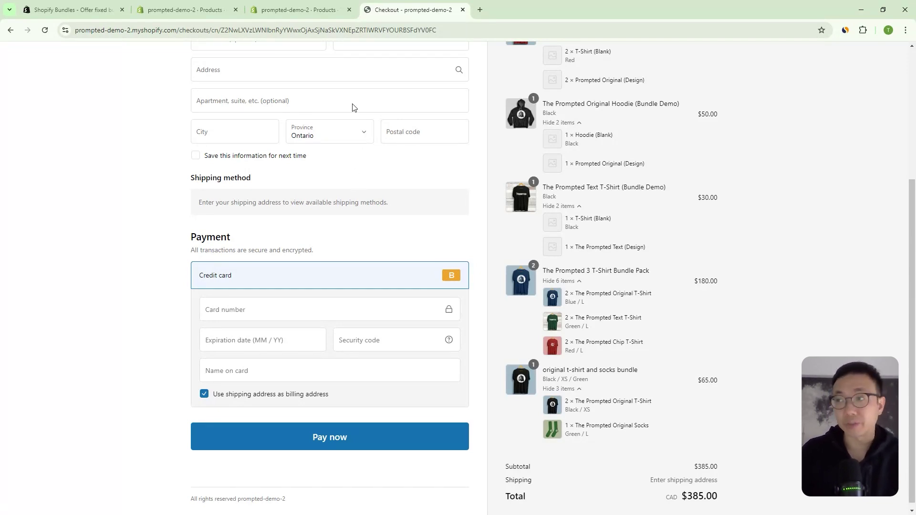
# Return to the bundle's admin product page and examine its media, bundled products, renamed options and variant prices.
pyautogui.click(182, 13)
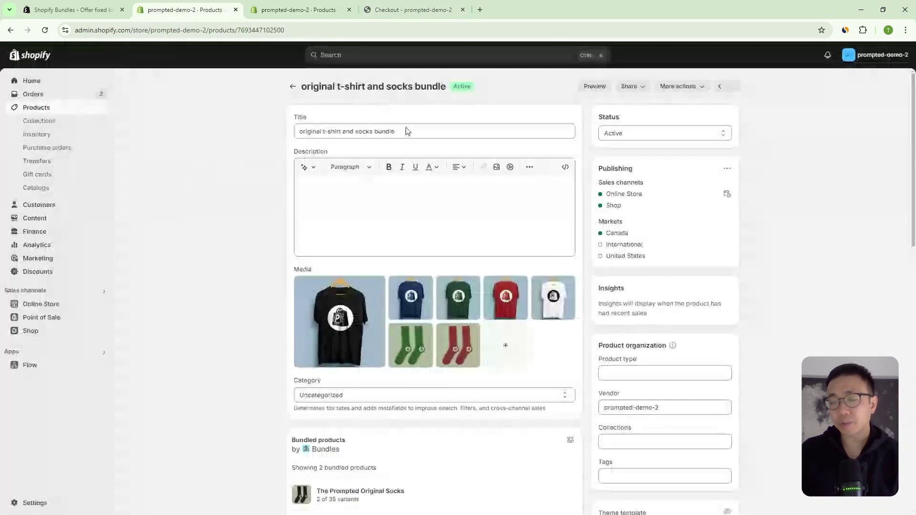
pyautogui.moveTo(909, 176); pyautogui.dragTo(906, 247)
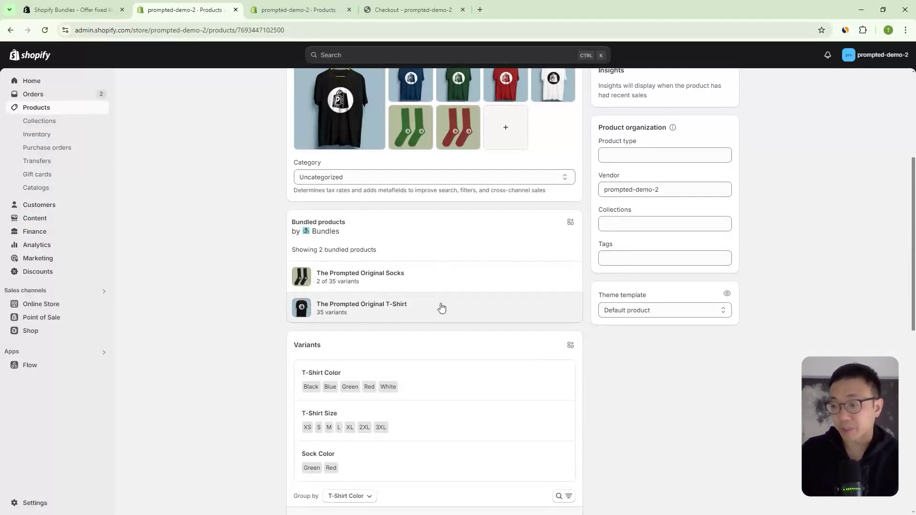
pyautogui.scroll(-2, 429, 307)
pyautogui.moveTo(335, 284); pyautogui.dragTo(305, 284)
pyautogui.scroll(1, 348, 267)
pyautogui.scroll(4, 349, 264)
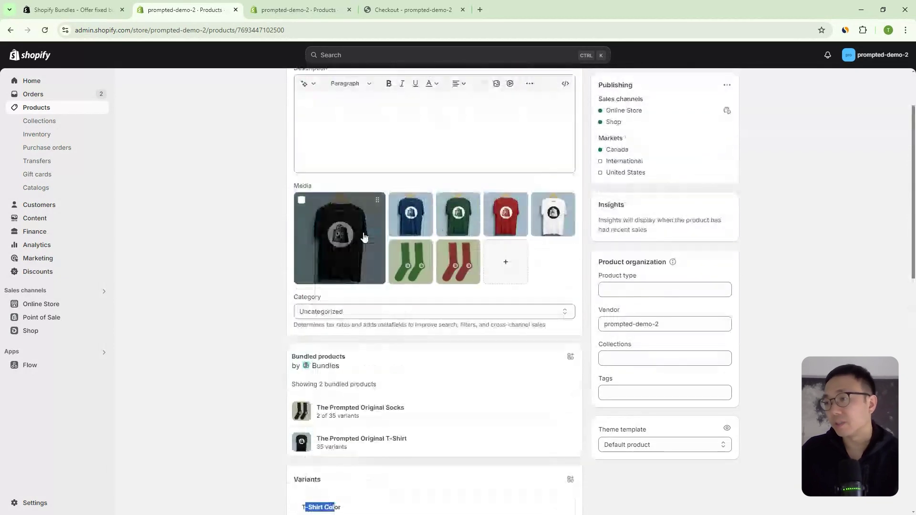
pyautogui.scroll(-2, 440, 256)
pyautogui.scroll(-3, 440, 256)
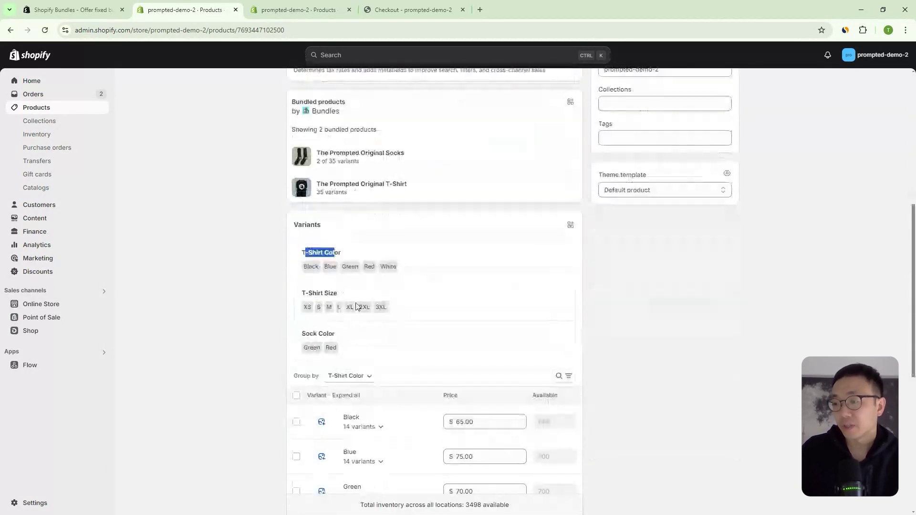
pyautogui.scroll(-3, 386, 290)
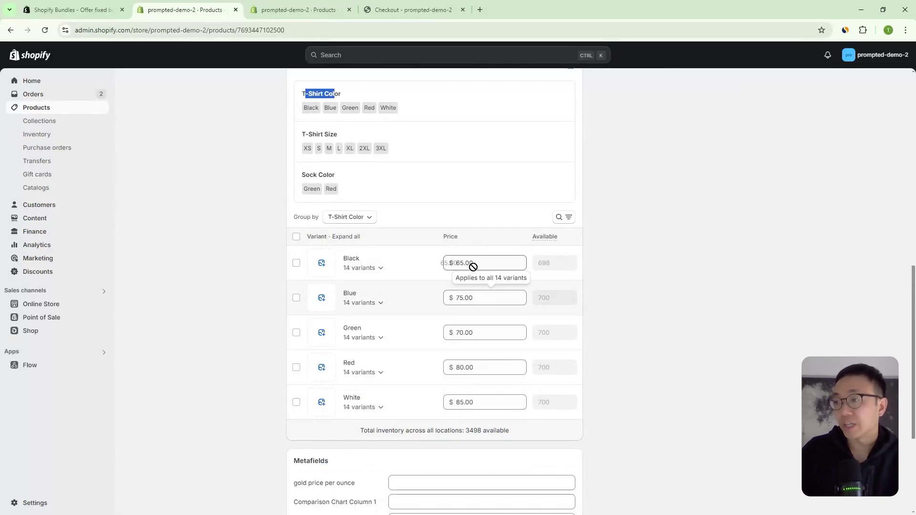
# Expand the Black variant group and examine the prices and stock of its size and sock color combinations.
pyautogui.click(458, 264)
pyautogui.moveTo(490, 260); pyautogui.dragTo(430, 264)
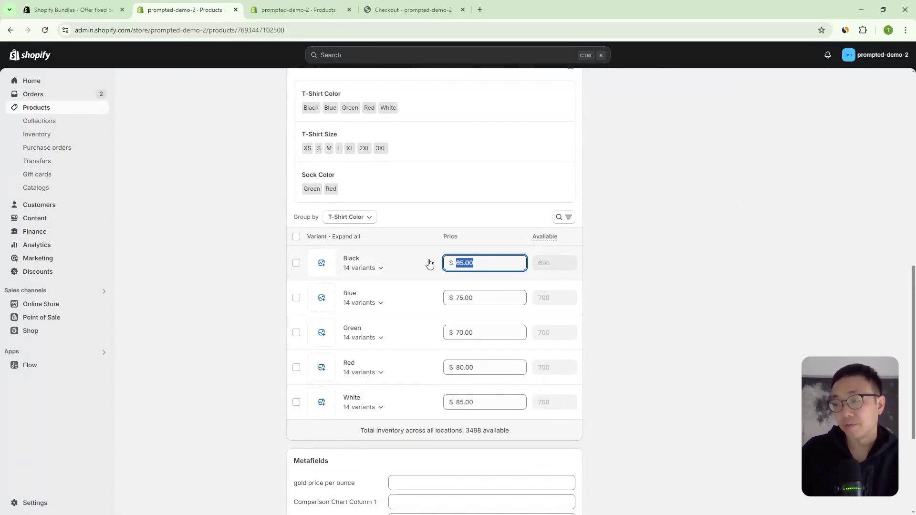
pyautogui.scroll(-2, 495, 327)
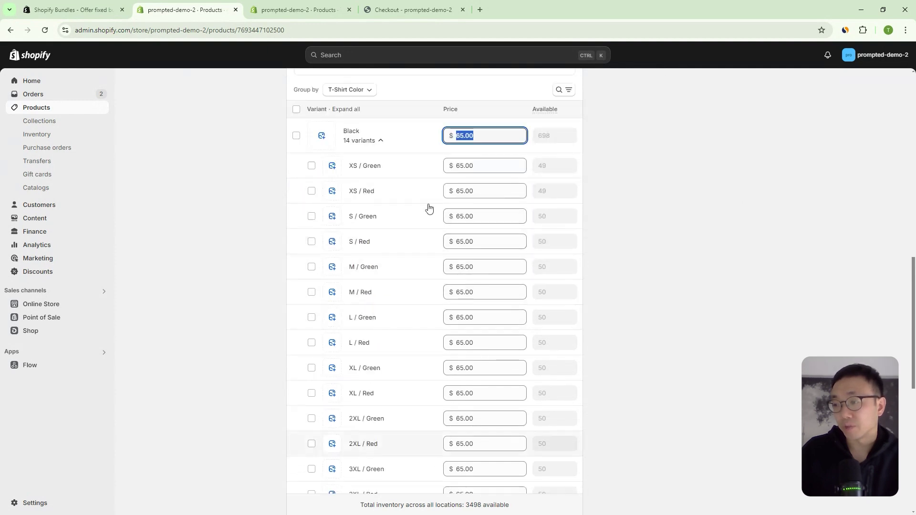
# Review the bundle's variant prices, and open the bundled Prompted Original T-Shirt to examine its own variant prices.
pyautogui.scroll(-3, 502, 266)
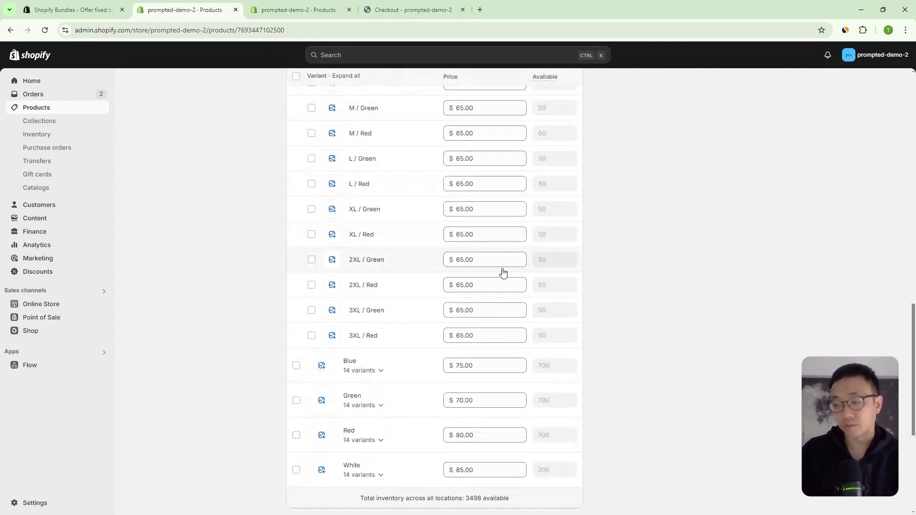
pyautogui.scroll(3, 503, 273)
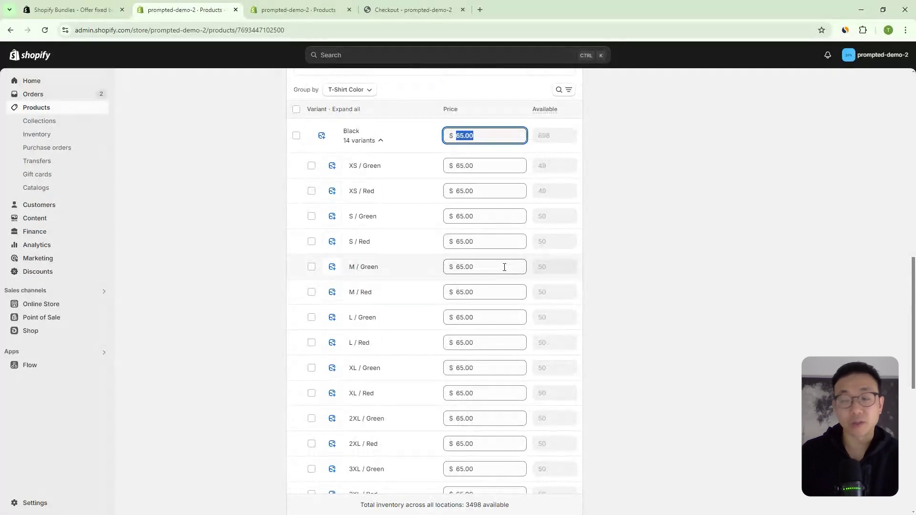
pyautogui.scroll(3, 468, 209)
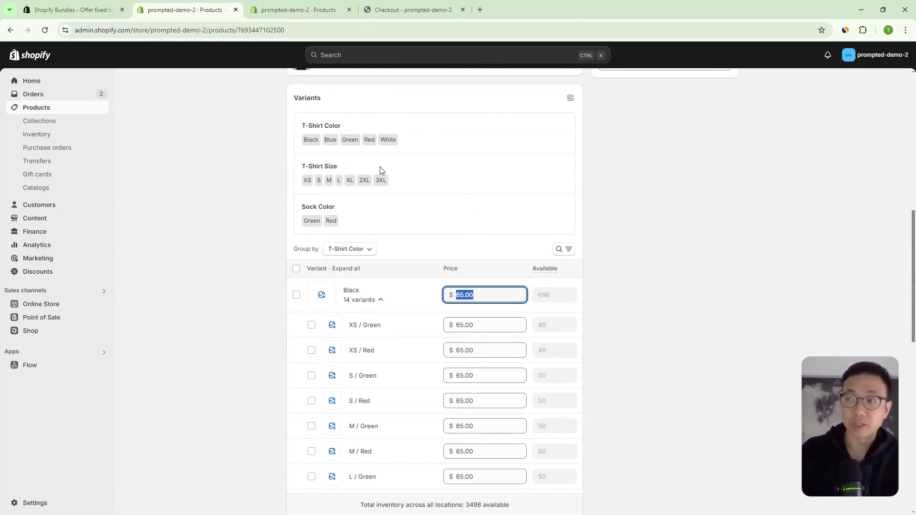
pyautogui.scroll(2, 379, 172)
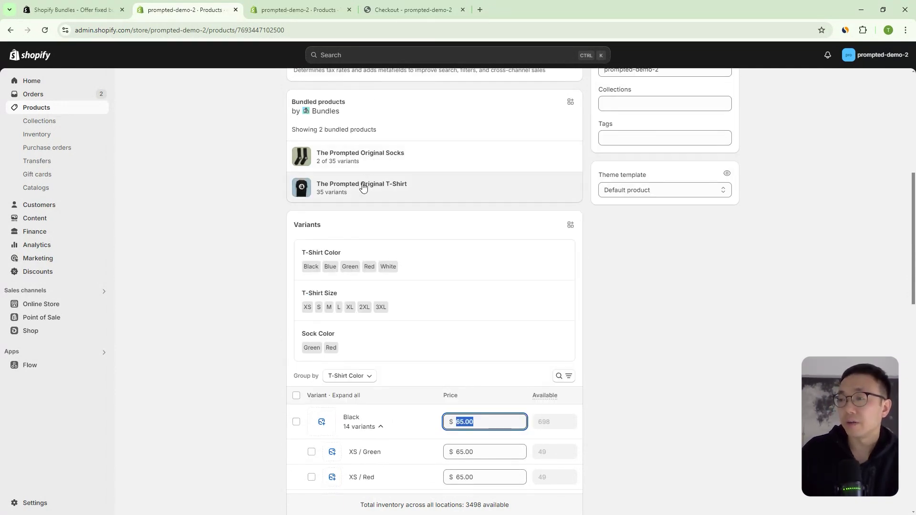
pyautogui.click(363, 187)
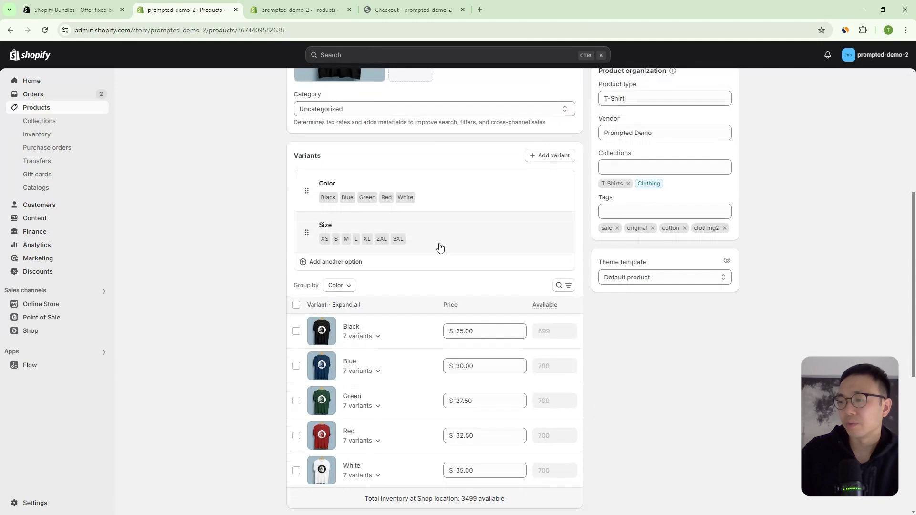
pyautogui.scroll(-1, 439, 248)
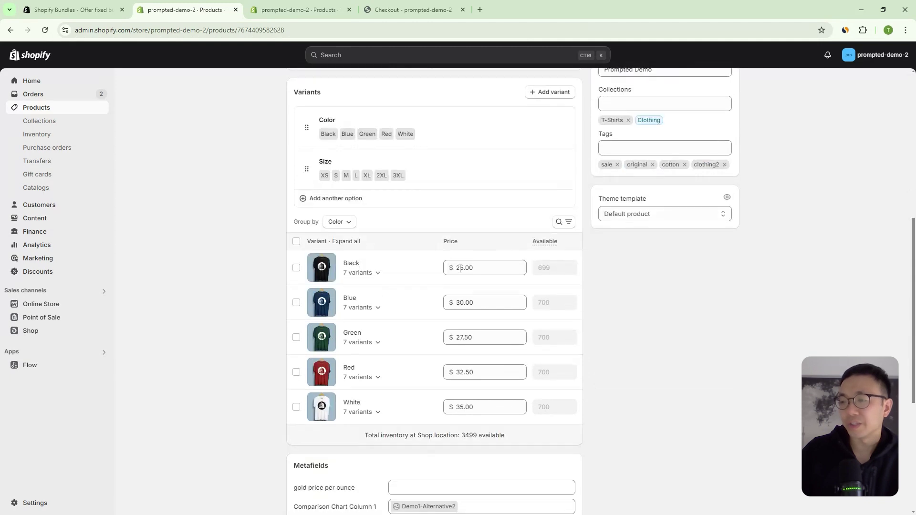
# Try a $50 price for the whole Black variant group of the t-shirt and socks bundle, discarding the unsaved change.
pyautogui.click(11, 30)
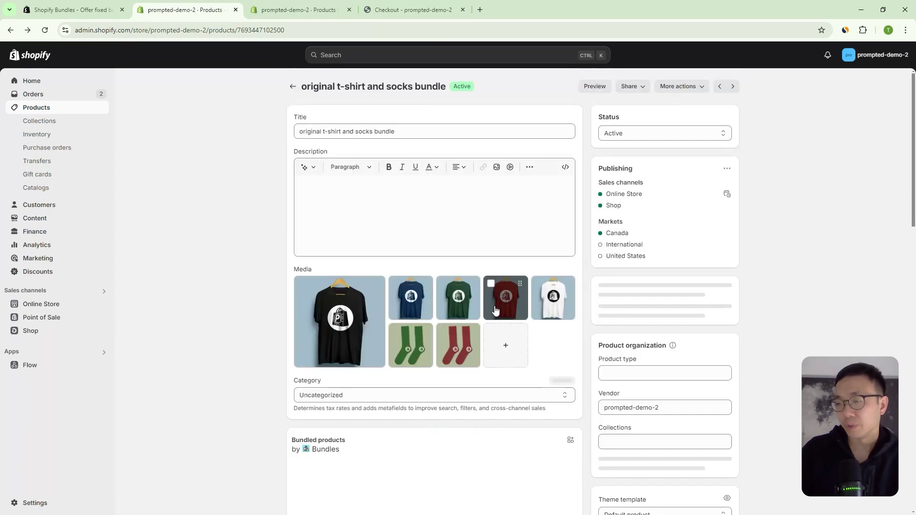
pyautogui.scroll(-3, 498, 307)
pyautogui.scroll(-6, 499, 313)
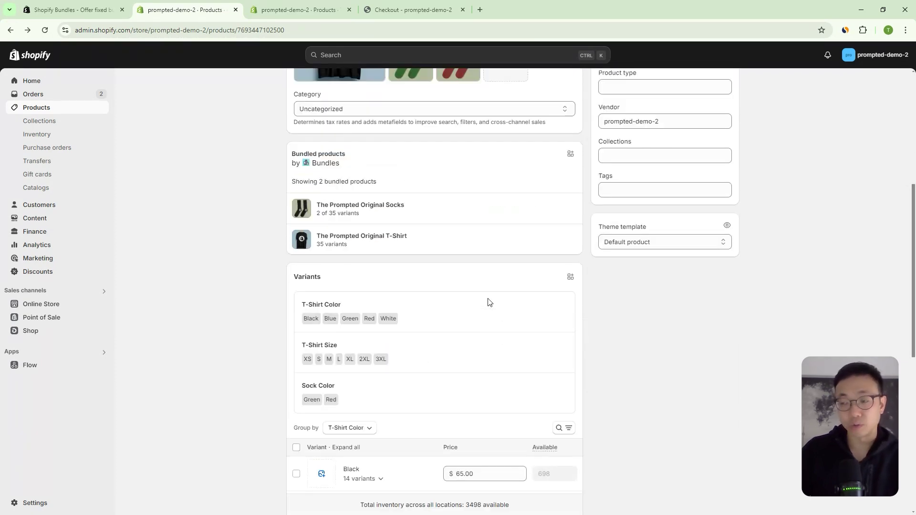
pyautogui.moveTo(482, 348); pyautogui.dragTo(442, 345)
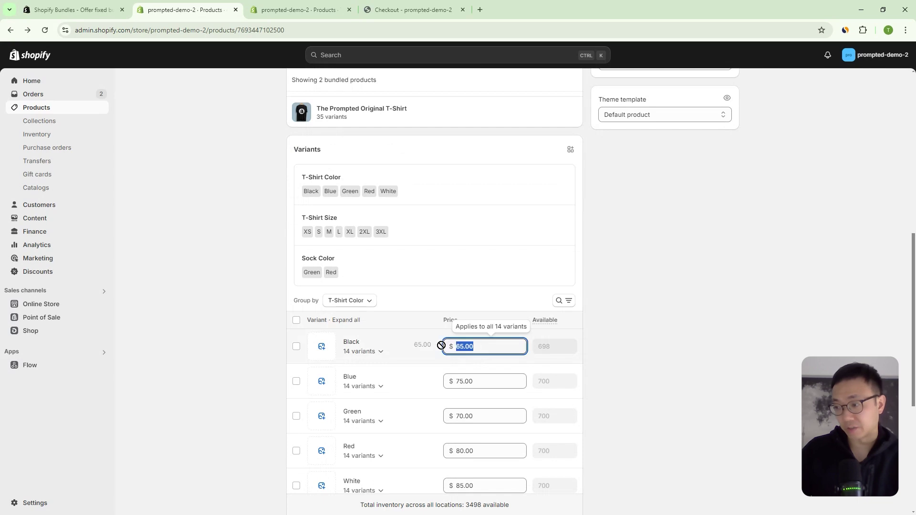
pyautogui.click(487, 350)
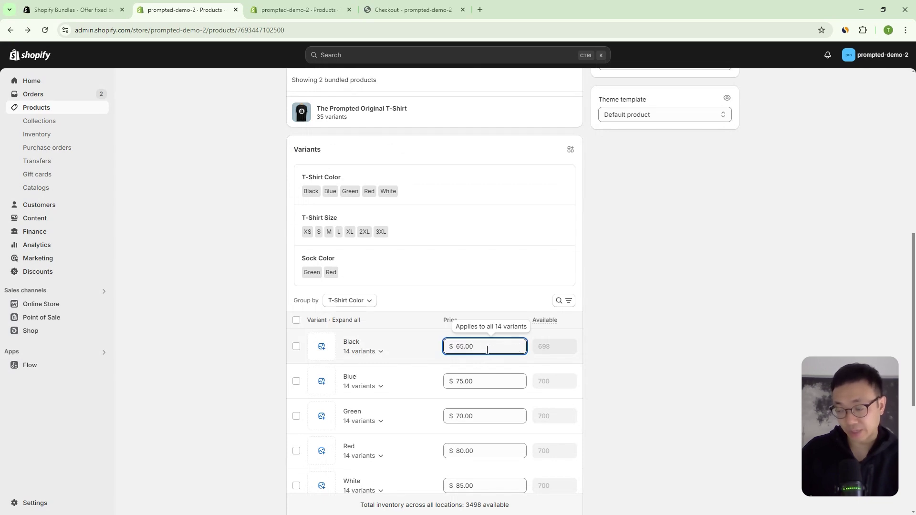
pyautogui.moveTo(490, 346); pyautogui.dragTo(433, 348)
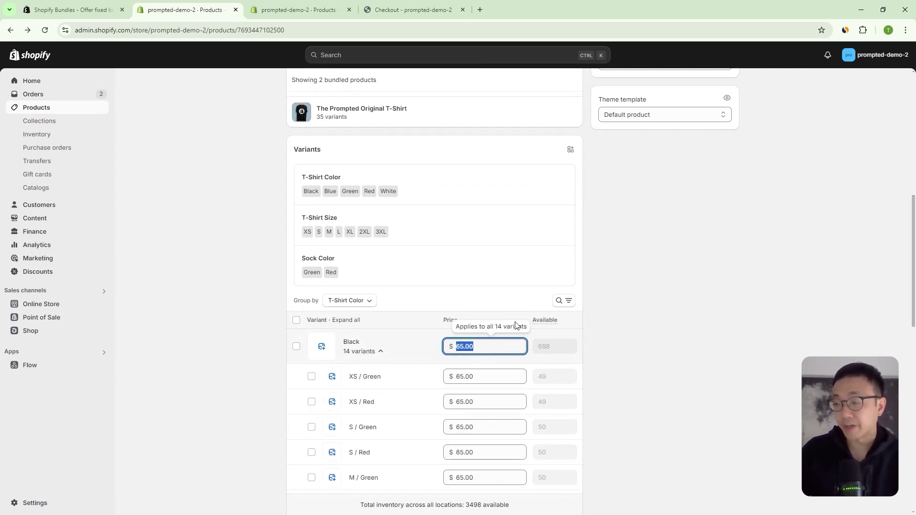
pyautogui.click(484, 345)
pyautogui.moveTo(484, 344); pyautogui.dragTo(410, 344)
pyautogui.write('50')
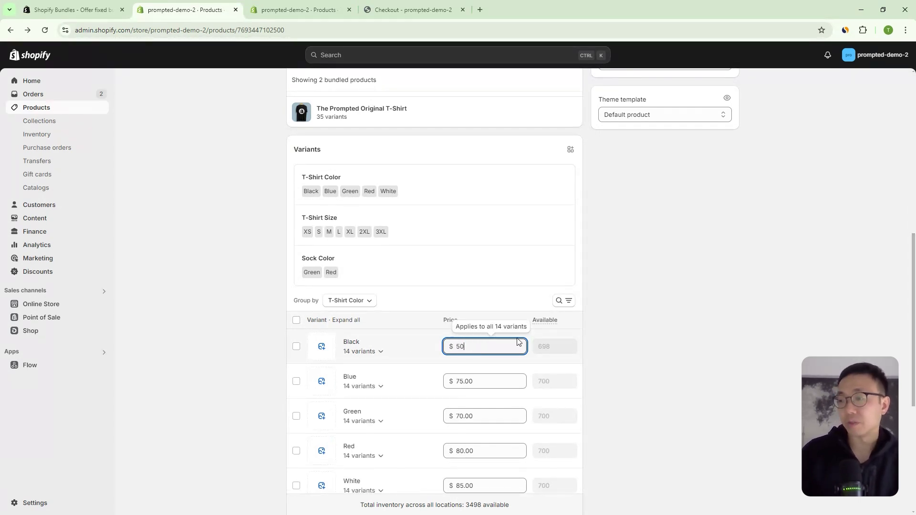
pyautogui.click(608, 337)
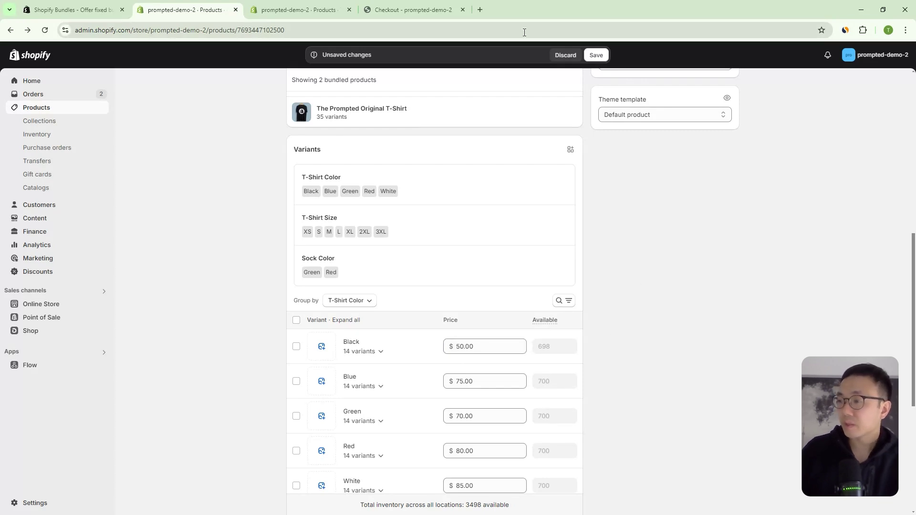
pyautogui.click(565, 56)
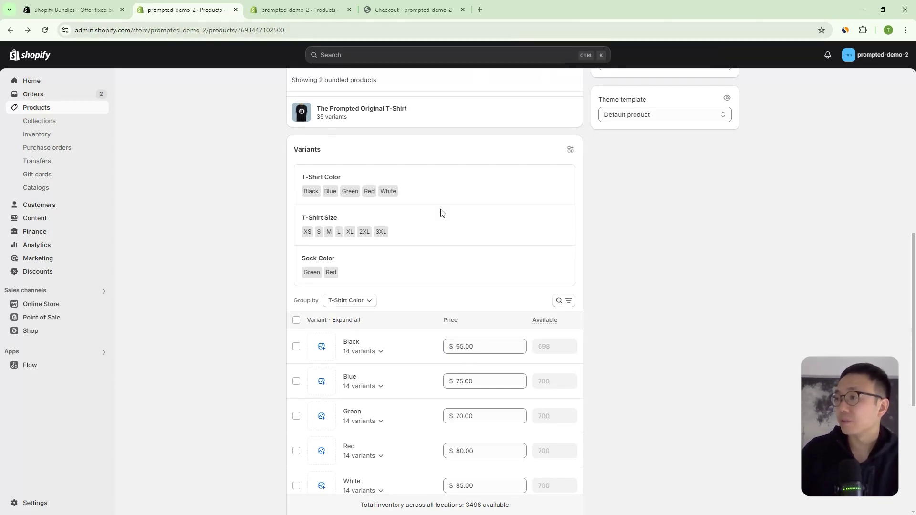
# Return to the checkout and examine the blank and design components under Prompted Original T-Shirt (Bundle Demo) in the order summary.
pyautogui.scroll(3, 689, 282)
pyautogui.click(423, 10)
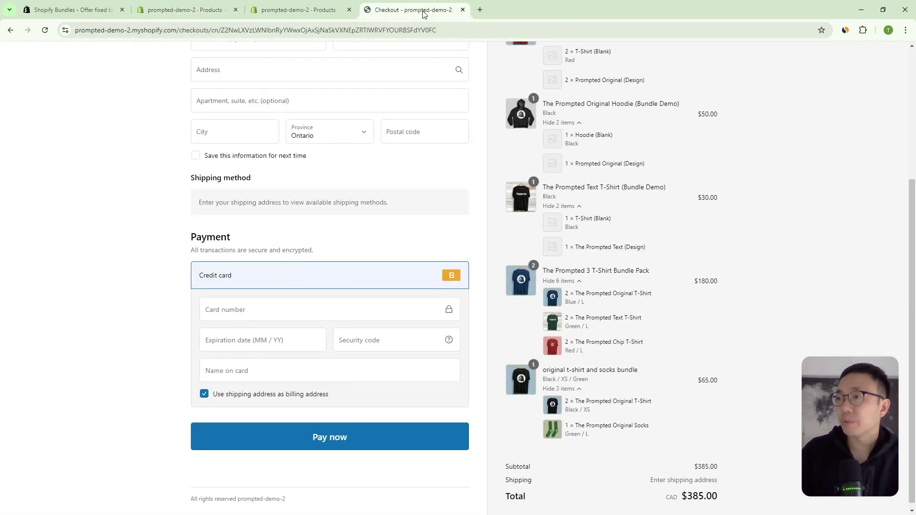
pyautogui.scroll(5, 501, 174)
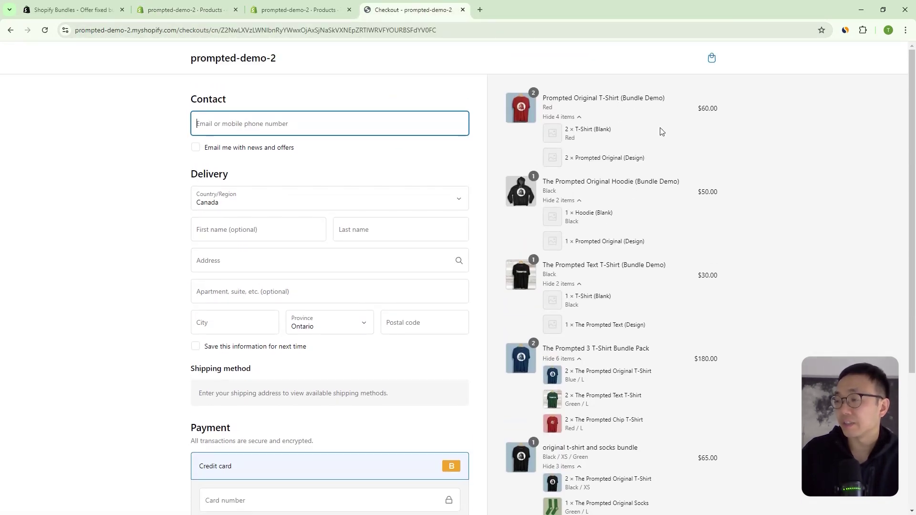
pyautogui.moveTo(577, 129); pyautogui.dragTo(614, 129)
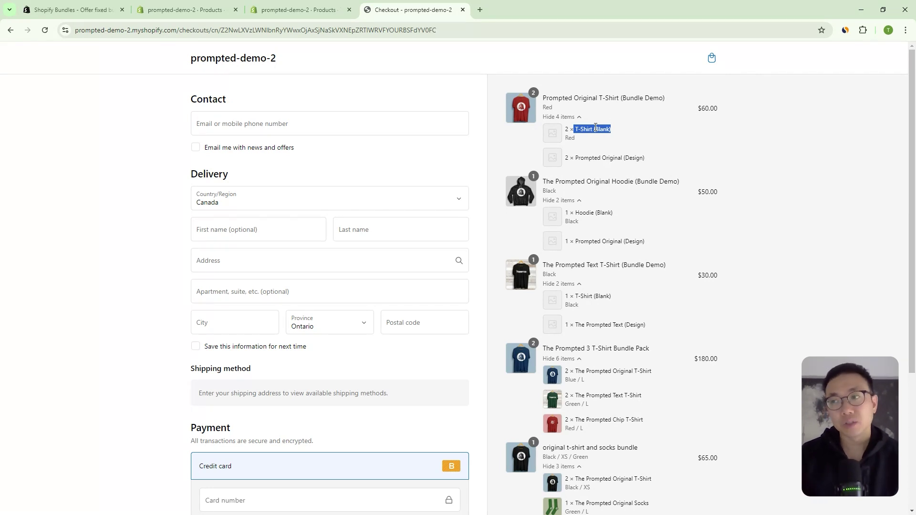
pyautogui.moveTo(585, 132); pyautogui.dragTo(654, 159)
pyautogui.click(598, 158)
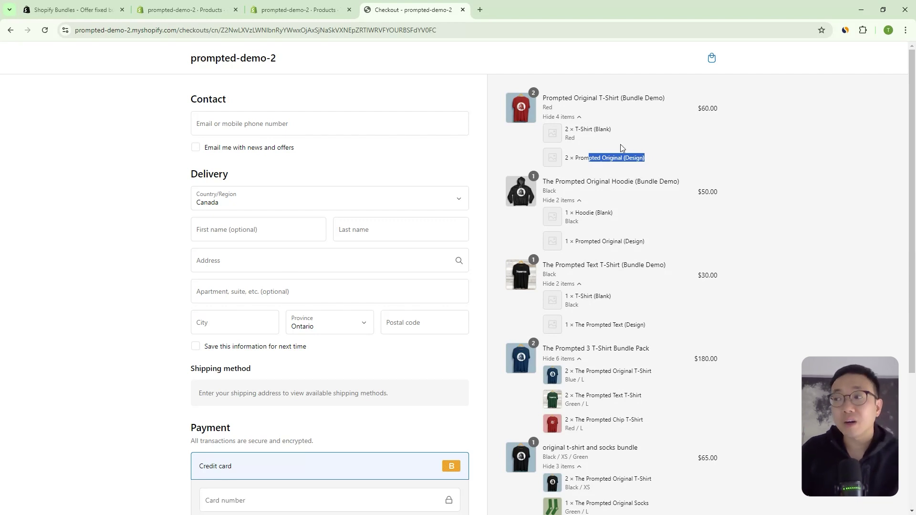
pyautogui.moveTo(608, 128); pyautogui.dragTo(554, 141)
pyautogui.moveTo(645, 158); pyautogui.dragTo(563, 136)
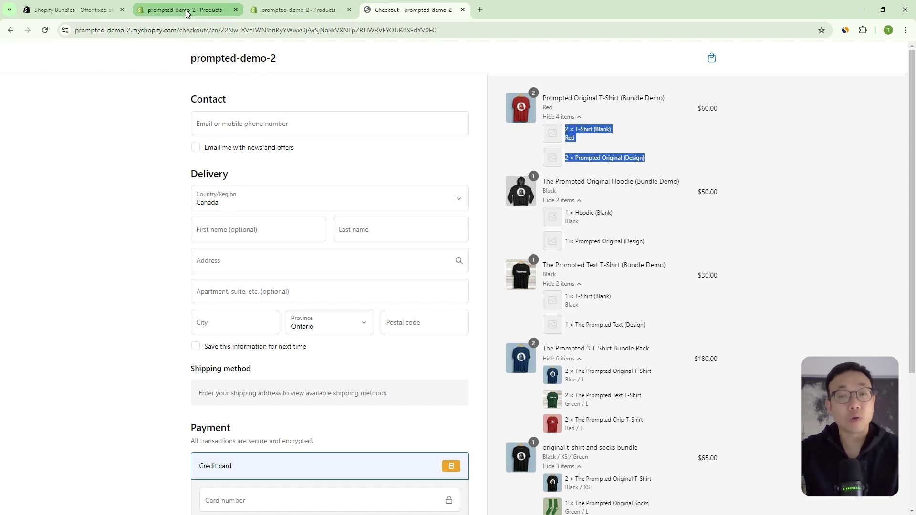
# Search the store admin for "bundle", open Prompted Original T-Shirt (Bundle Demo), and examine its bundled products.
pyautogui.moveTo(186, 13)
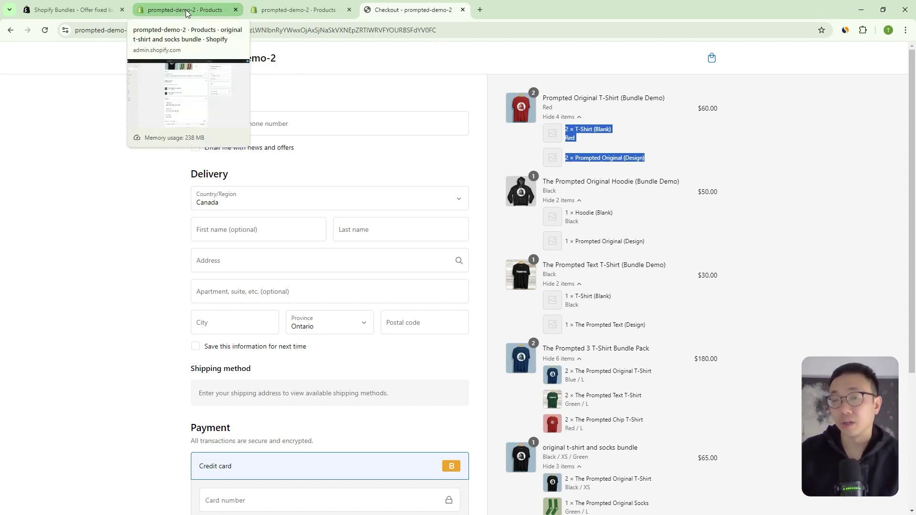
pyautogui.click(187, 13)
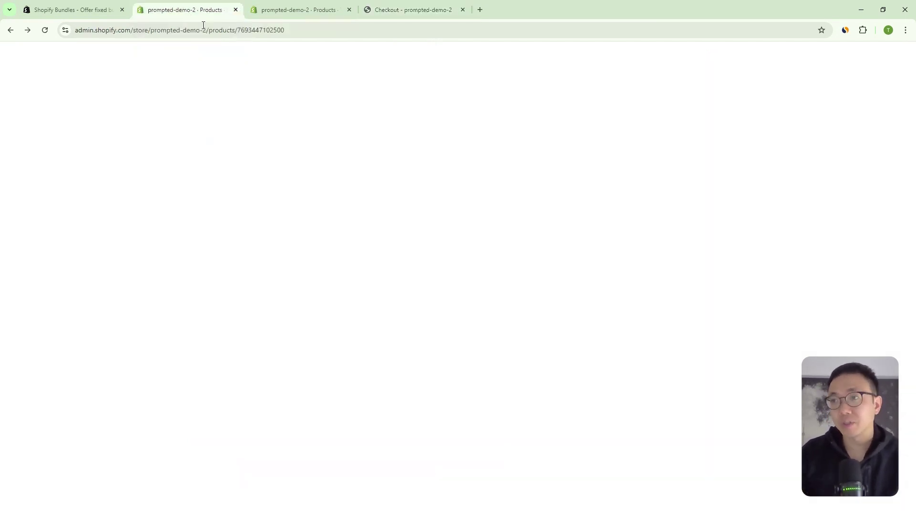
pyautogui.scroll(5, 338, 285)
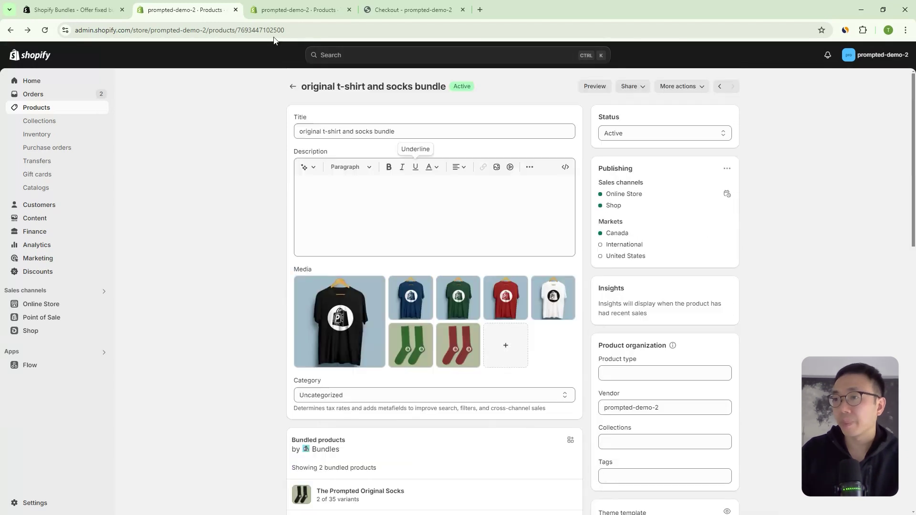
pyautogui.click(361, 58)
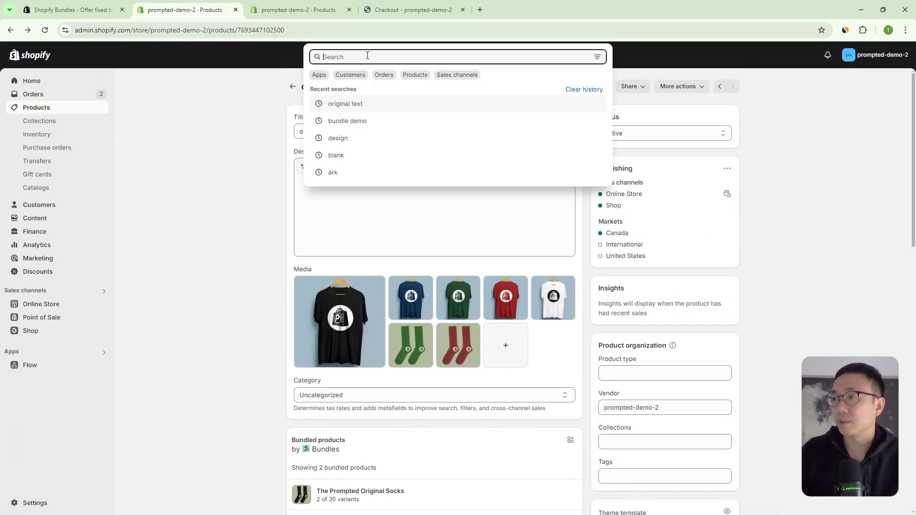
pyautogui.write('bundle')
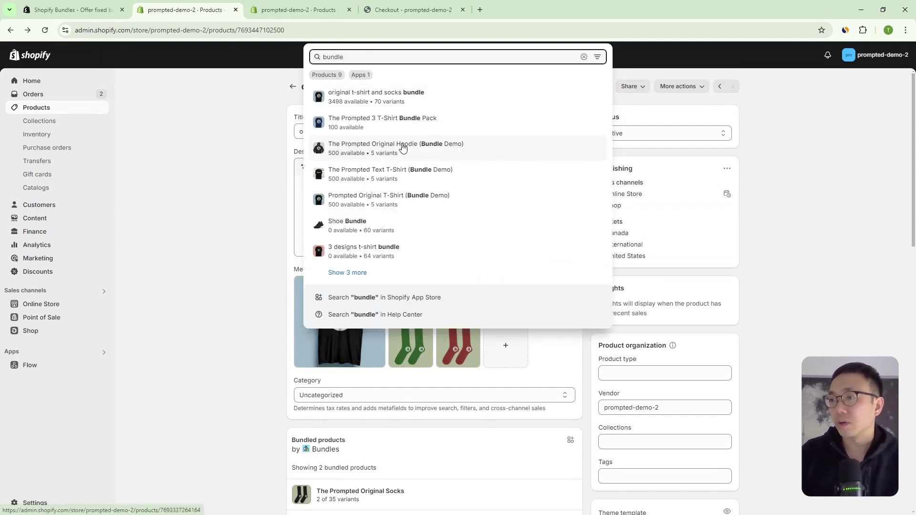
pyautogui.click(465, 198)
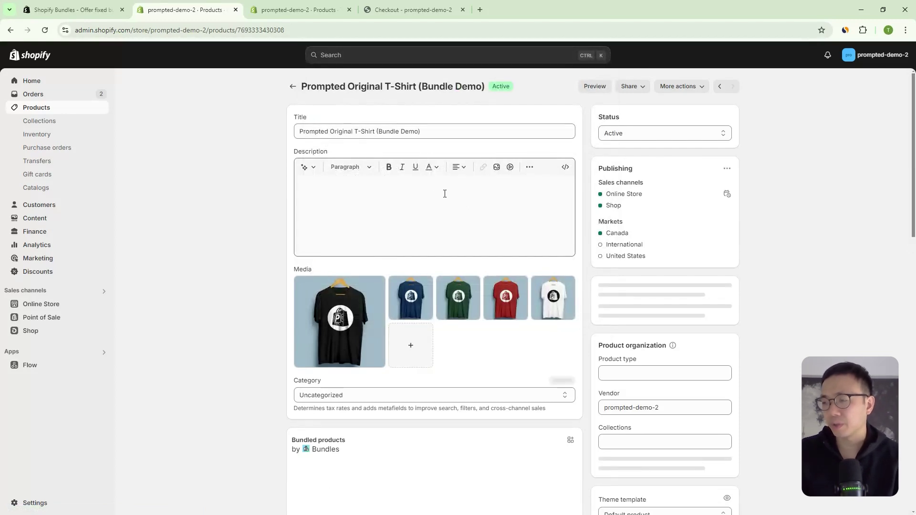
pyautogui.scroll(-1, 462, 286)
pyautogui.scroll(-5, 462, 286)
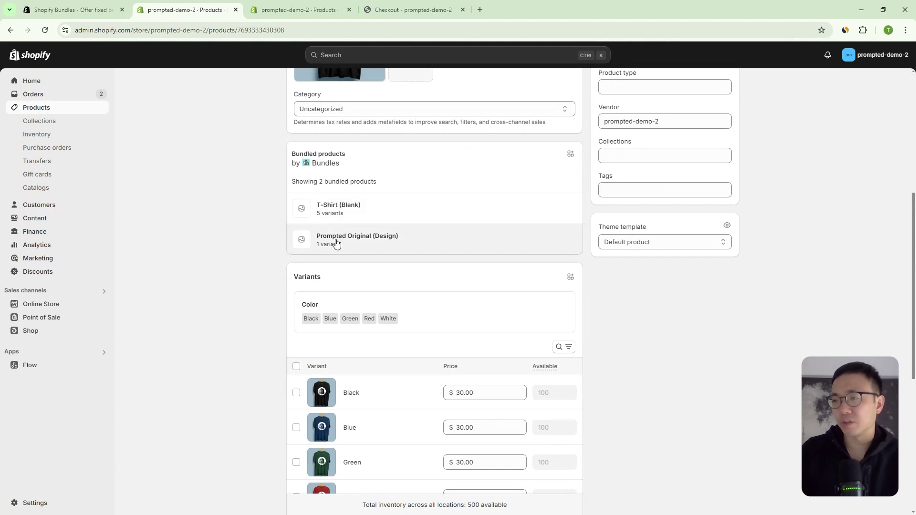
# Open the bundled T-Shirt (Blank) product, remove it from the Online Store, Point of Sale and Shop sales channels, and save.
pyautogui.click(355, 208)
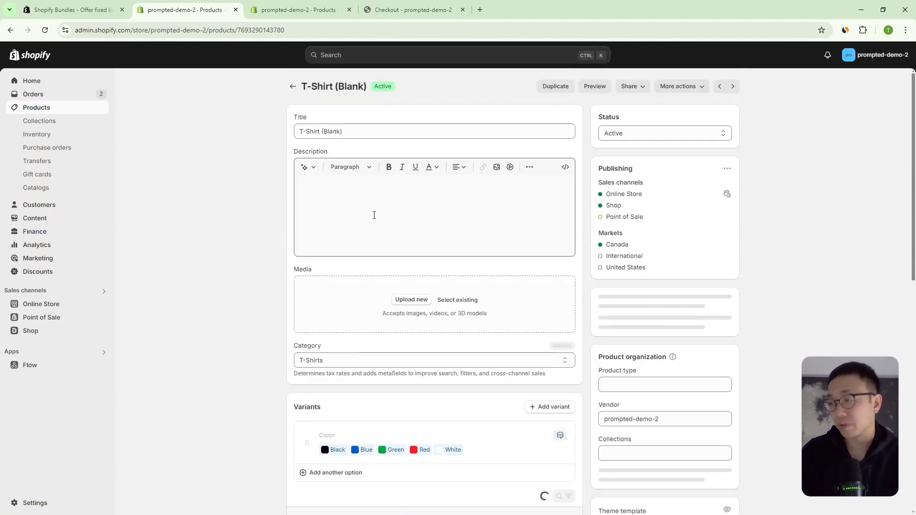
pyautogui.click(727, 169)
pyautogui.click(748, 200)
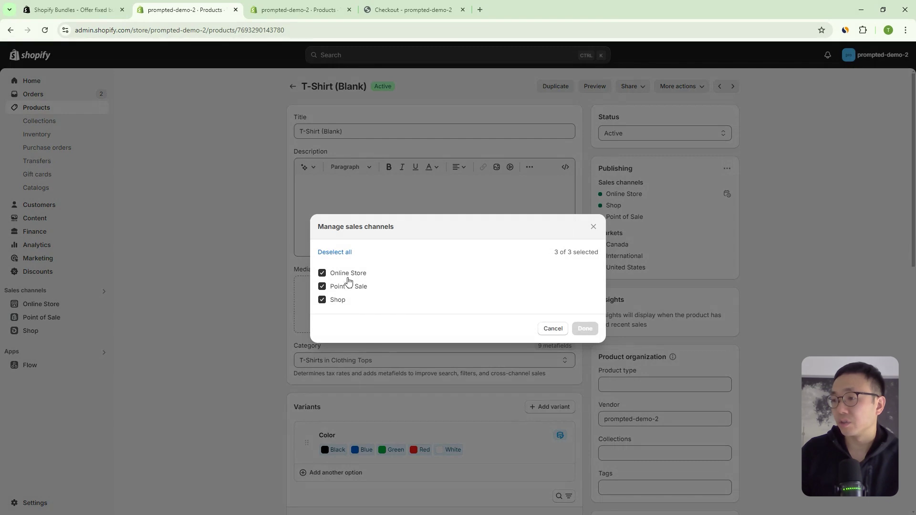
pyautogui.click(344, 274)
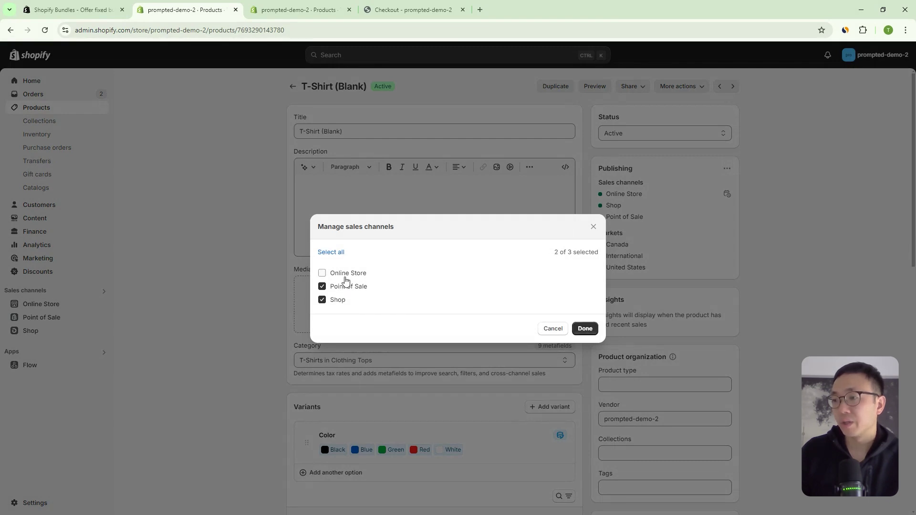
pyautogui.click(340, 300)
pyautogui.click(338, 287)
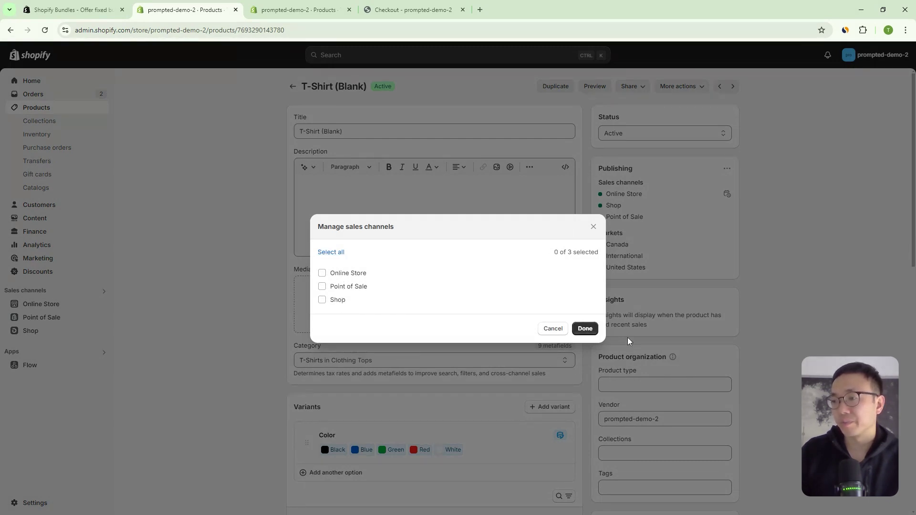
pyautogui.click(585, 328)
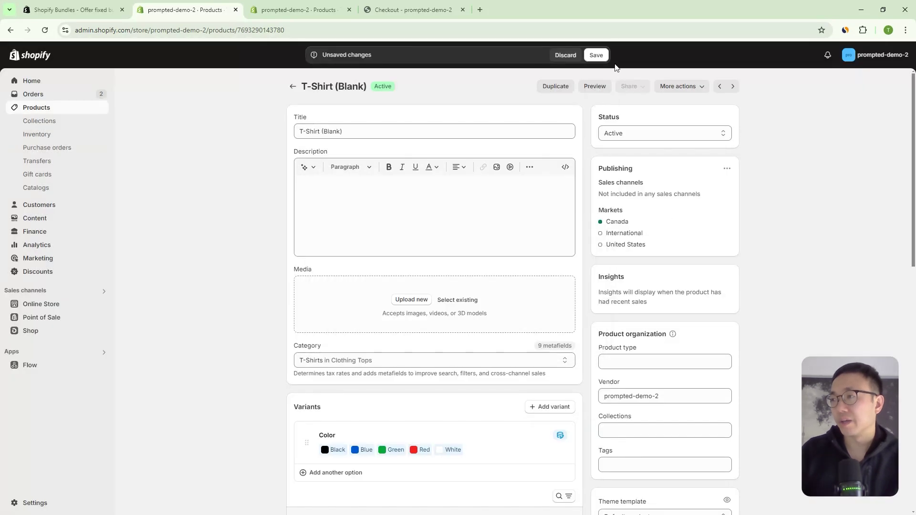
pyautogui.click(604, 54)
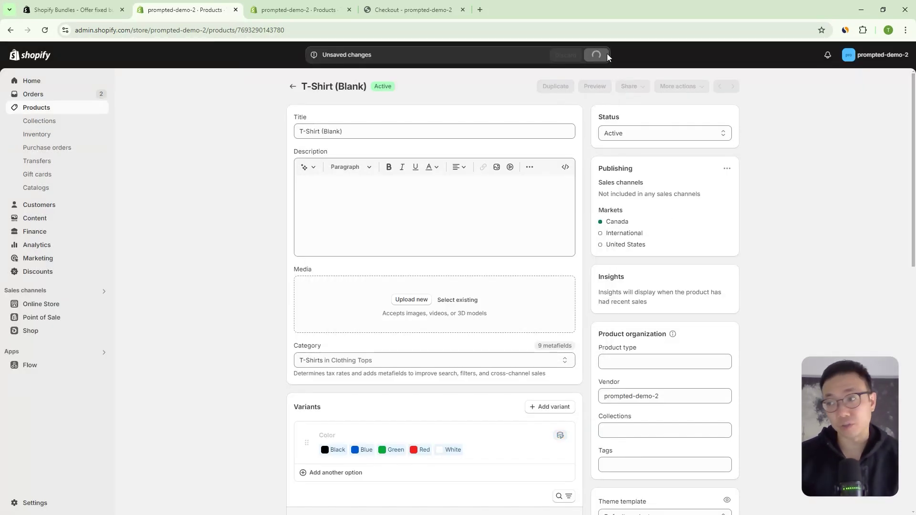